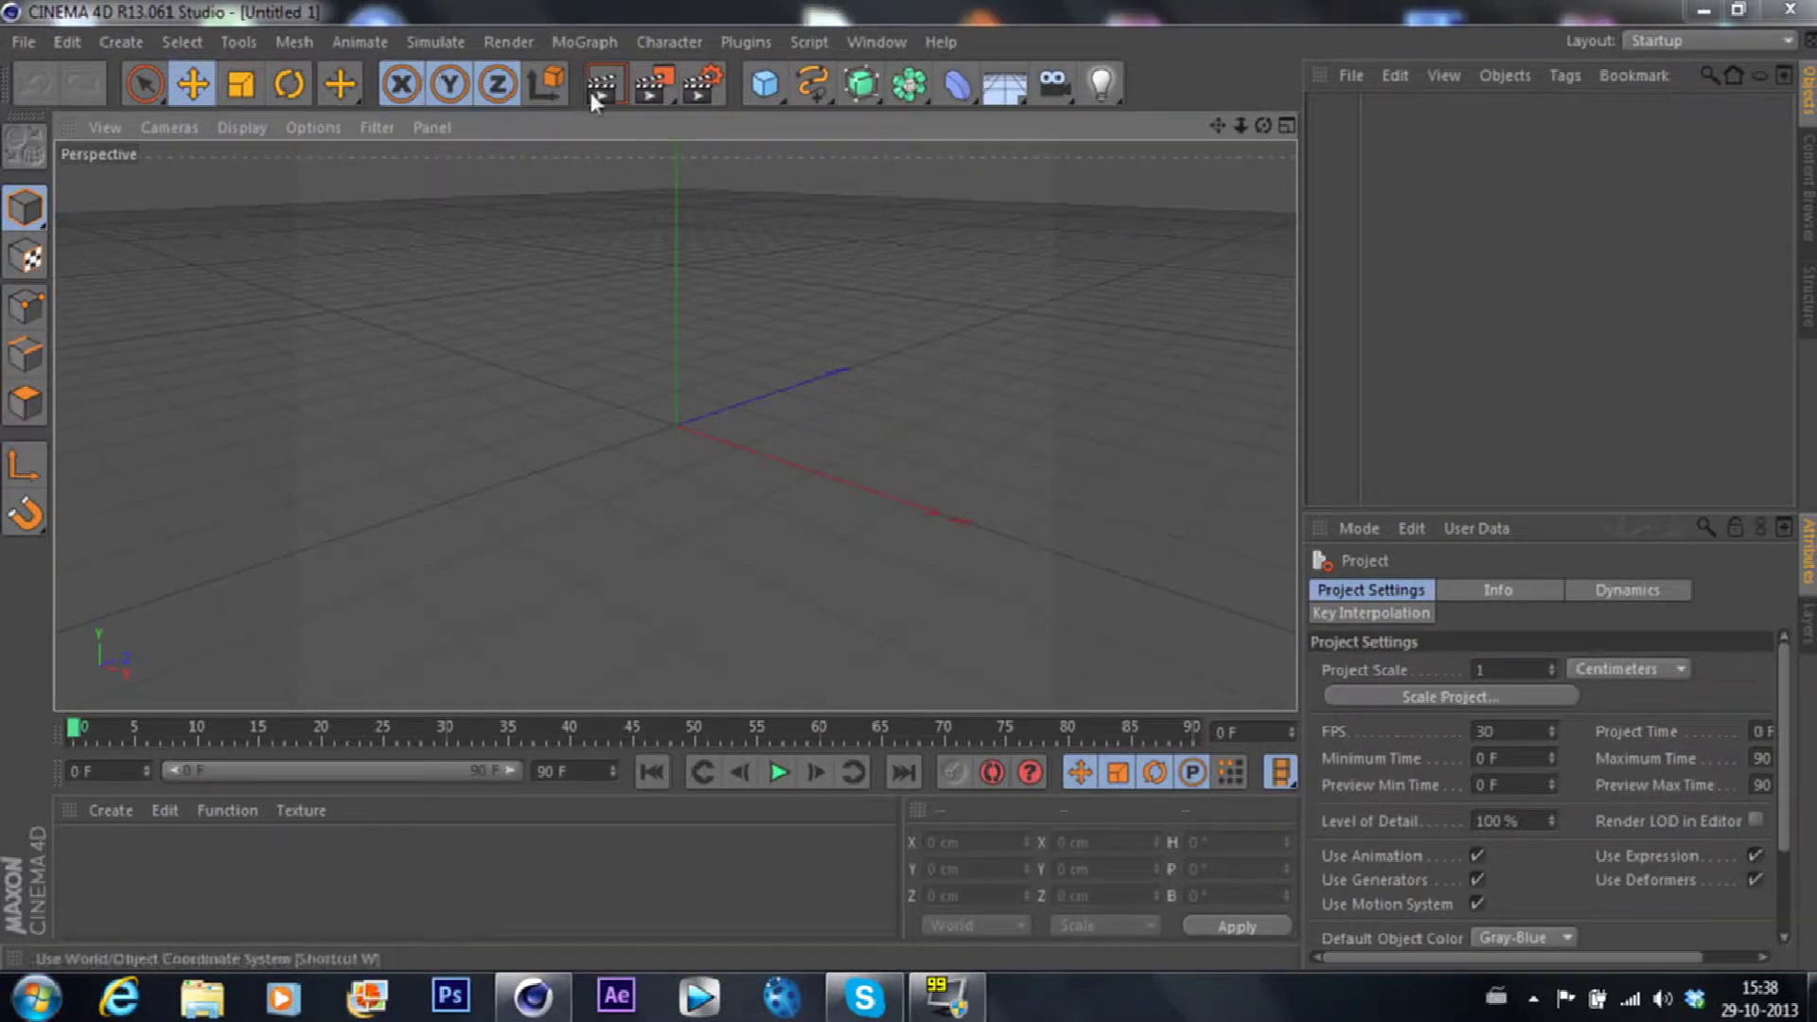
Step: Open the Render Settings dialog, showing 800 x 600 output at 72 DPI
click(702, 83)
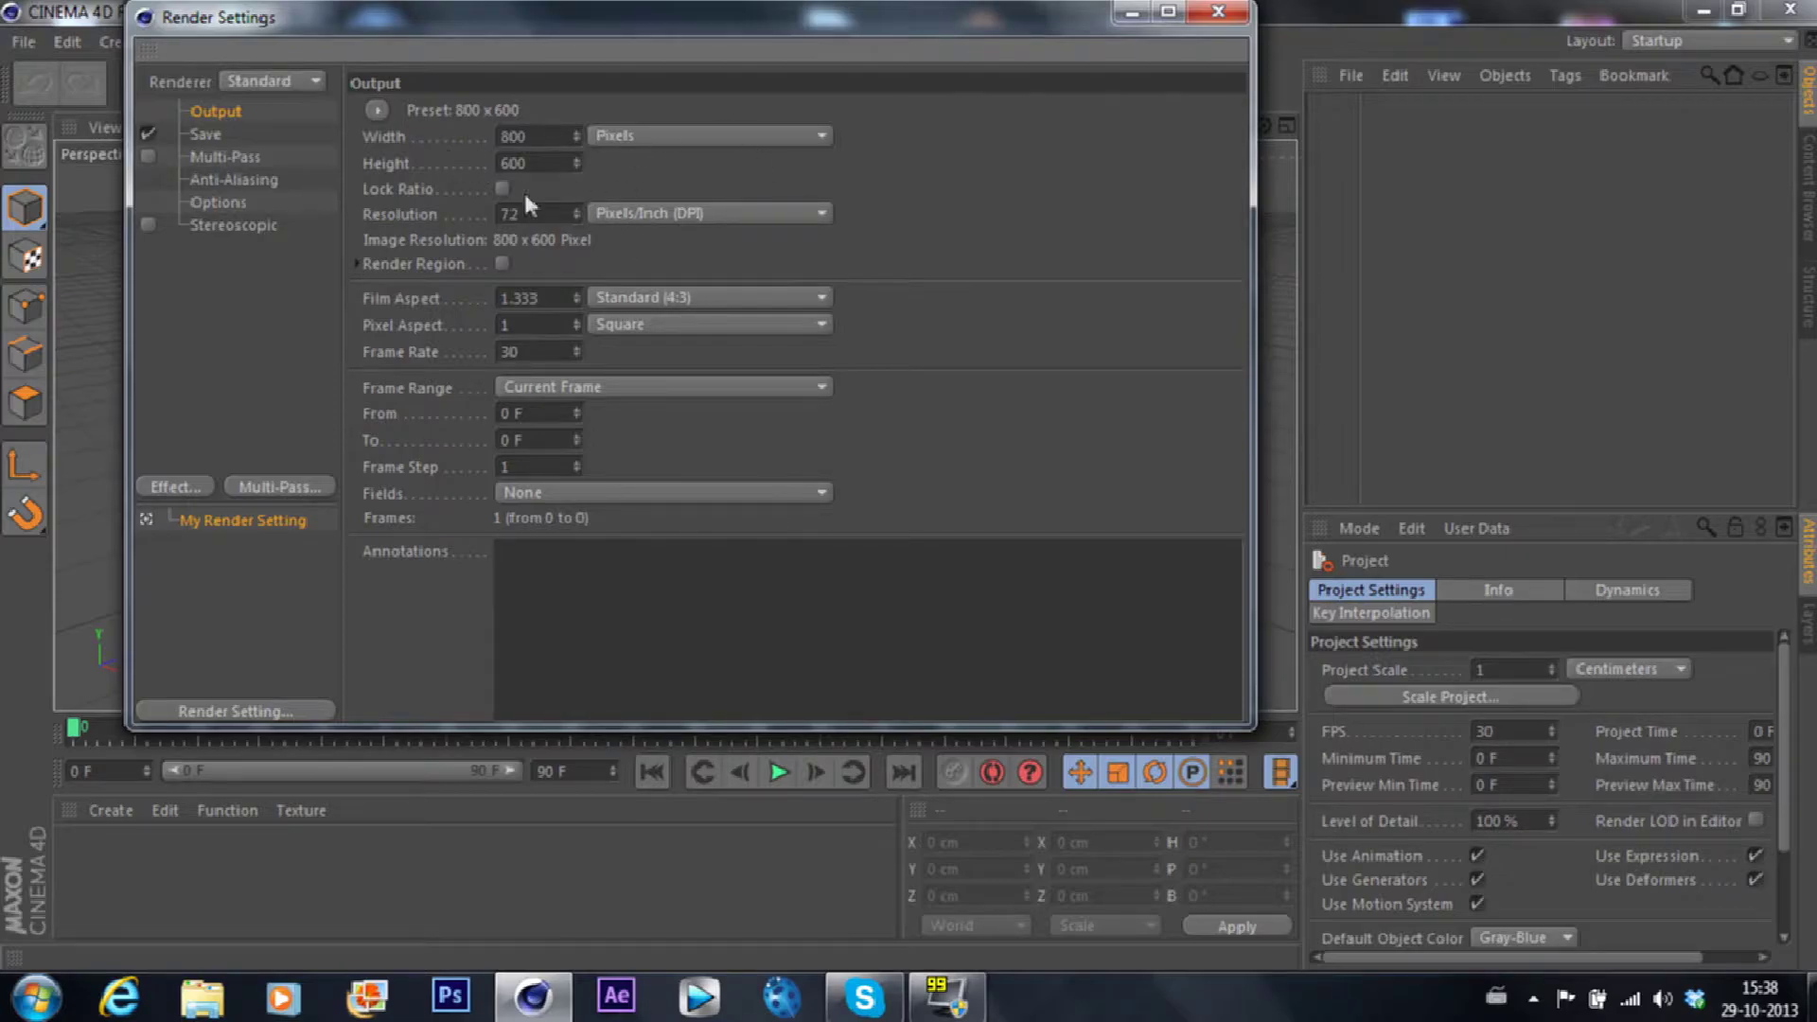
Step: Switch the save format from TIFF (PSD Layers) to QuickTime PNG and enable Alpha Channel
click(210, 133)
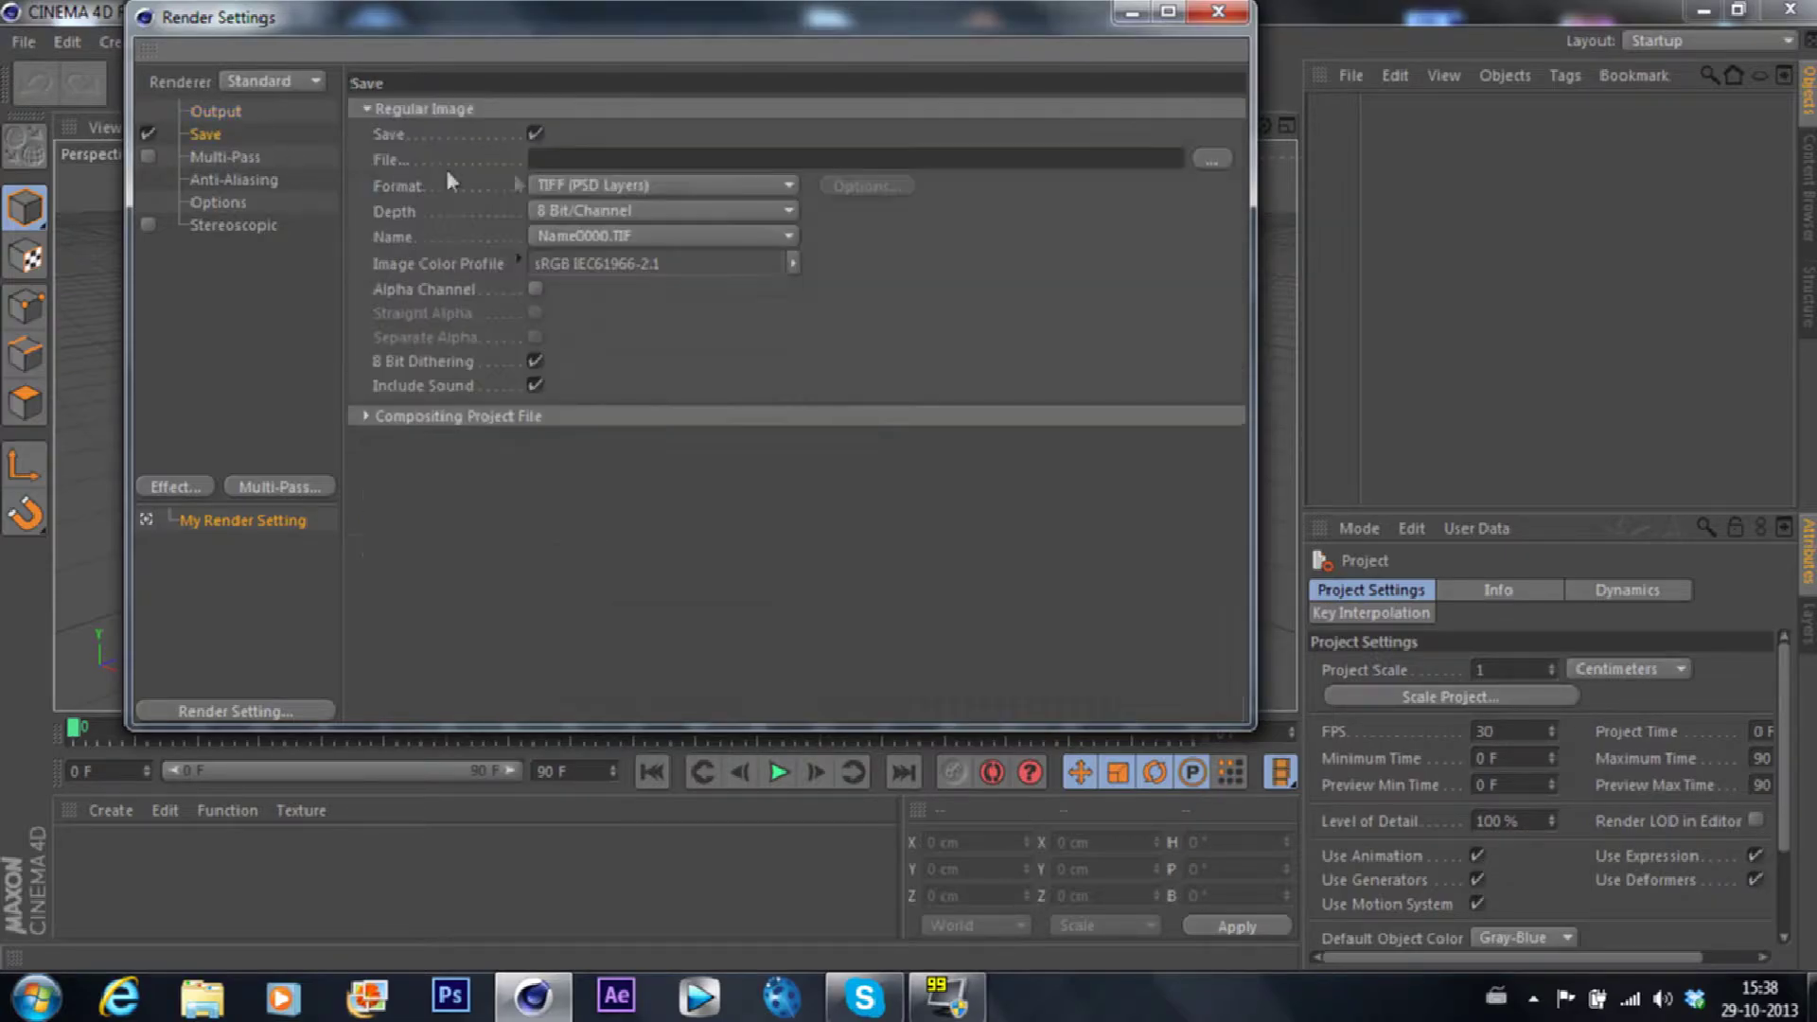
click(537, 289)
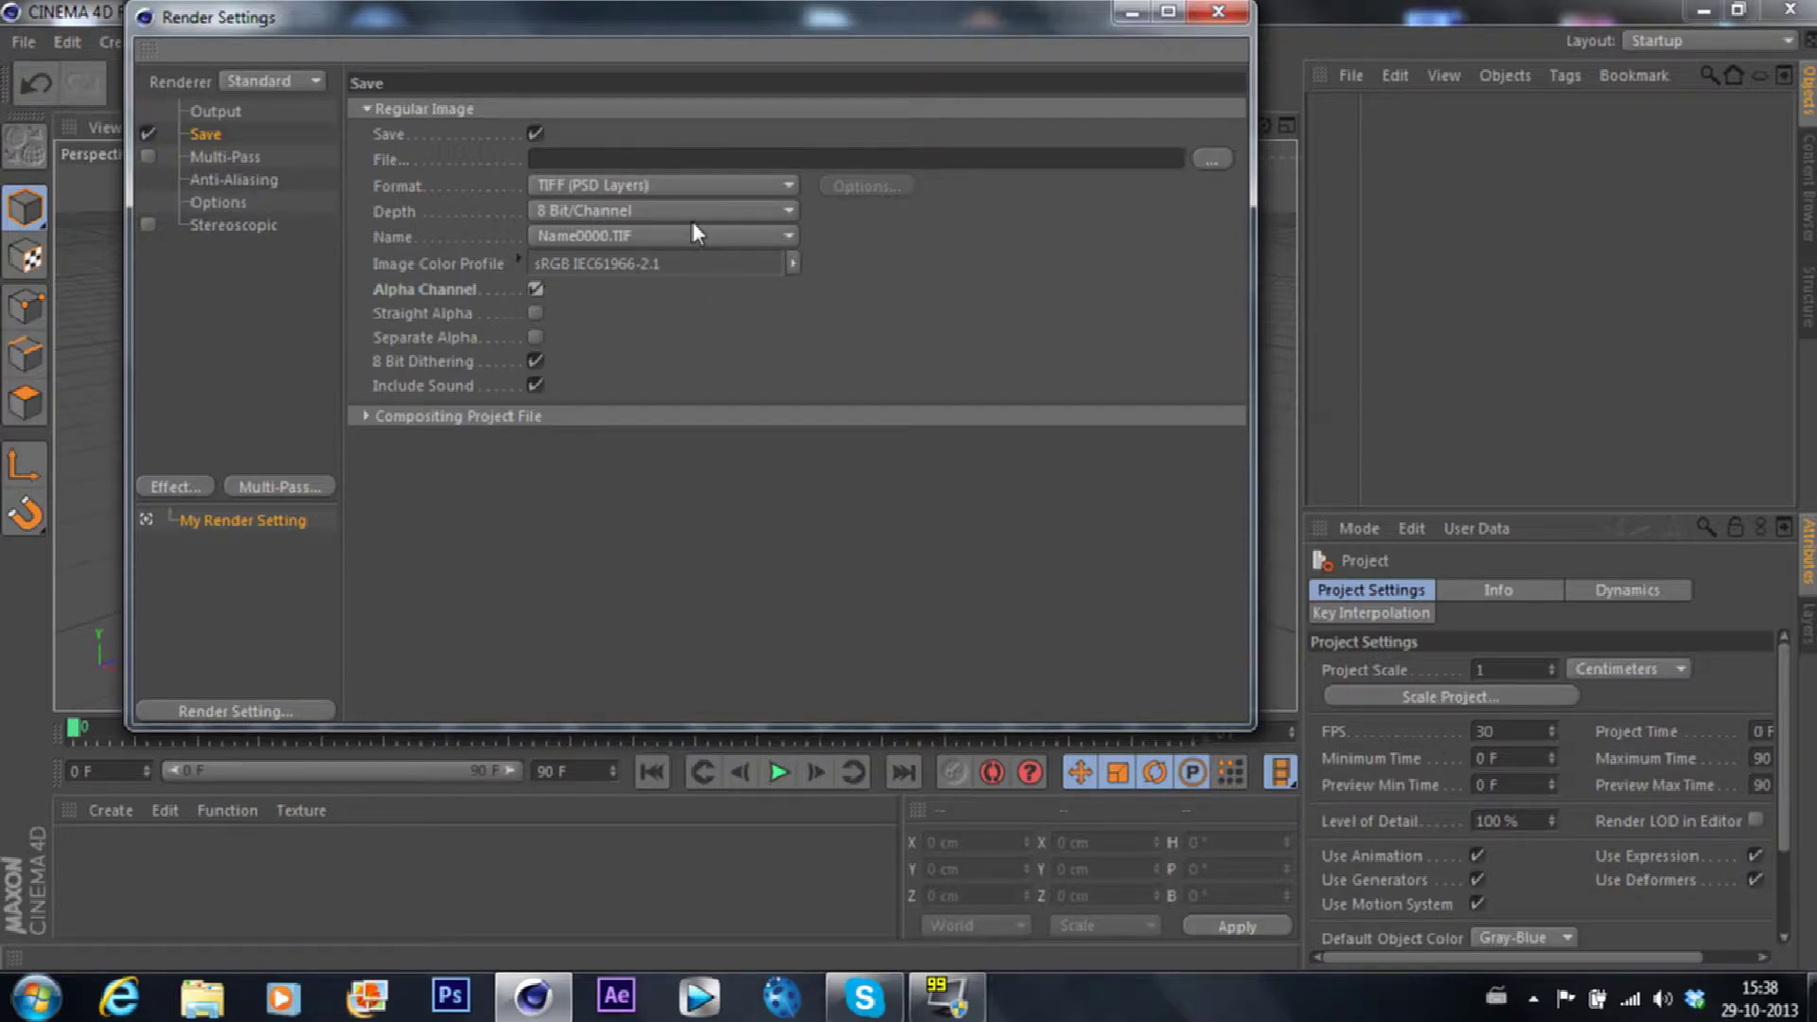
click(731, 190)
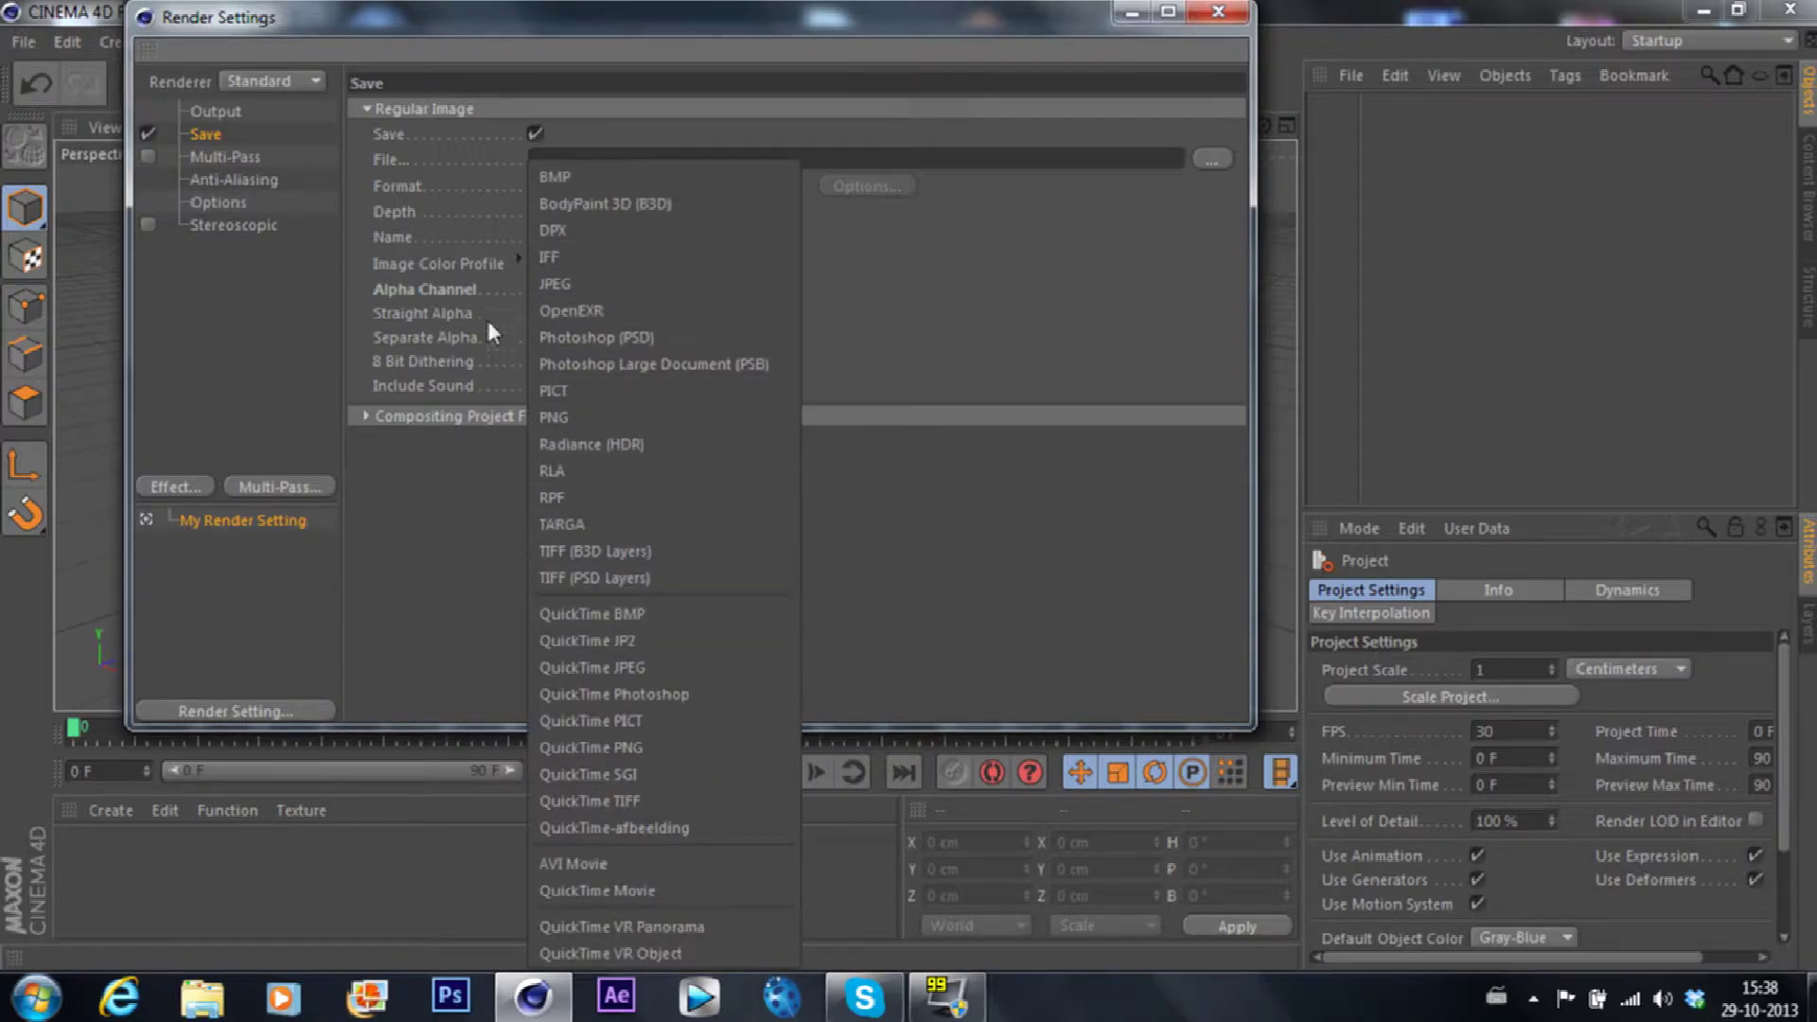
click(417, 505)
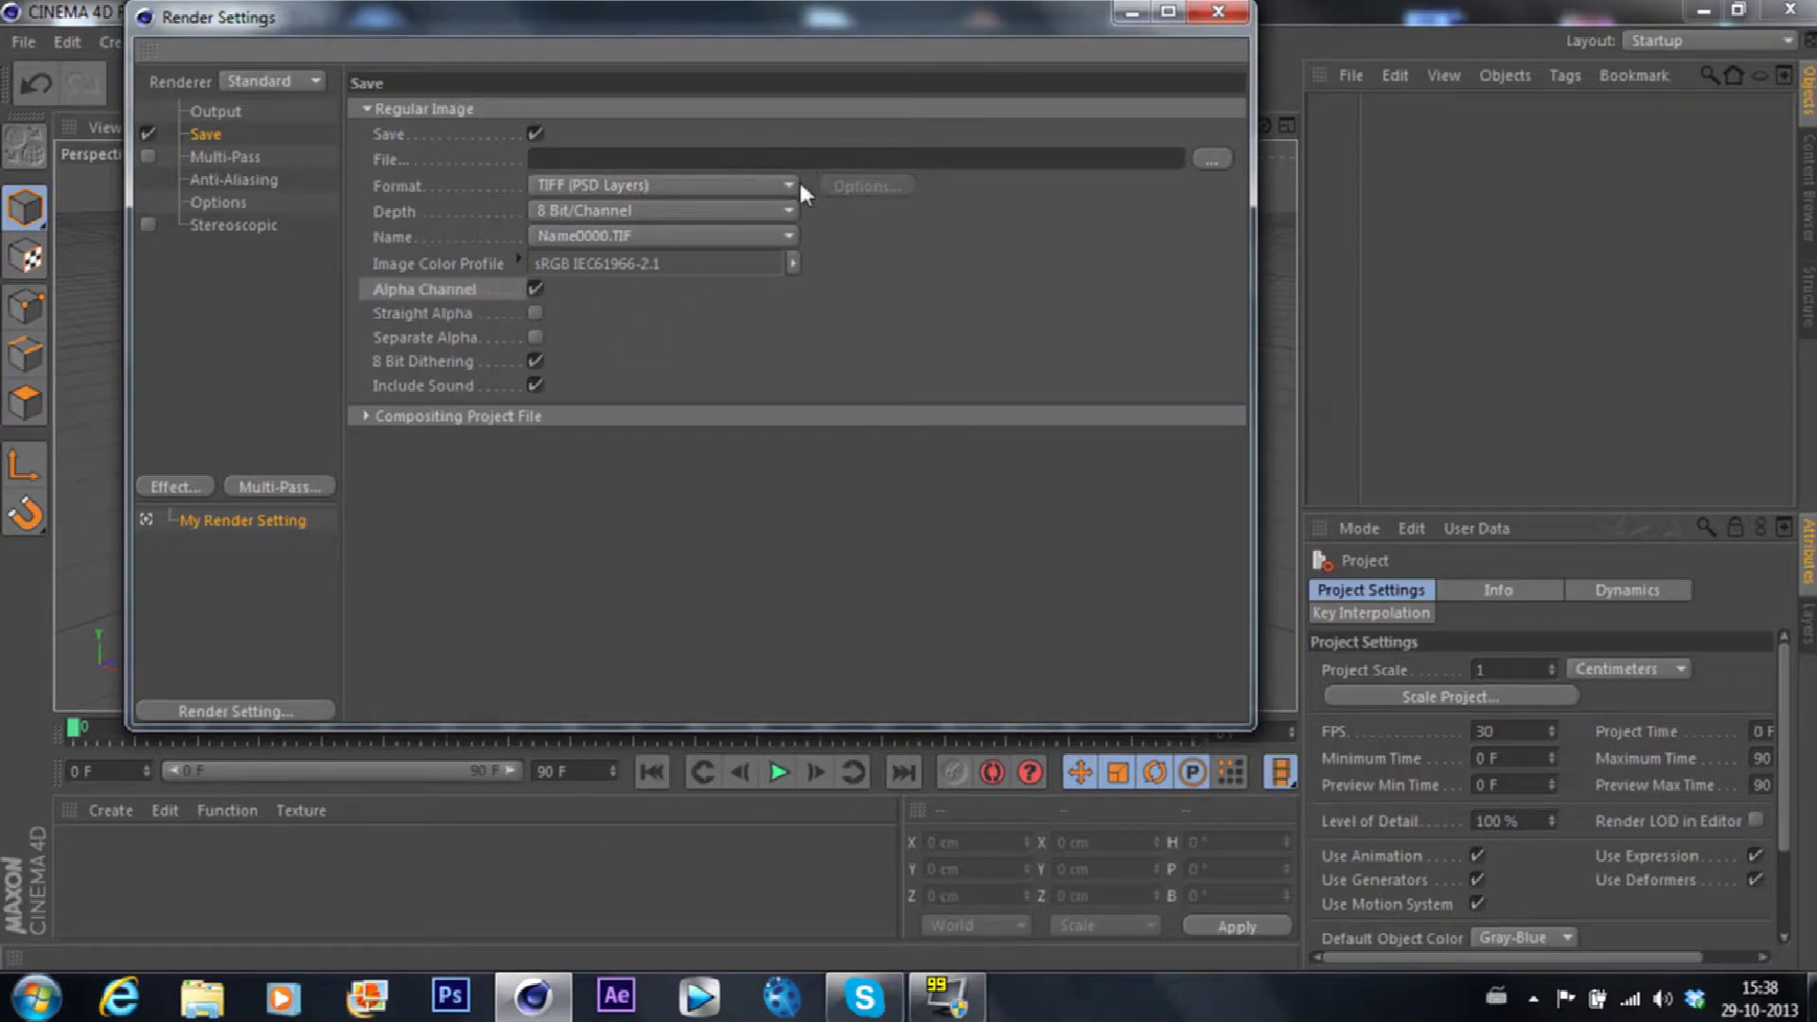
click(740, 183)
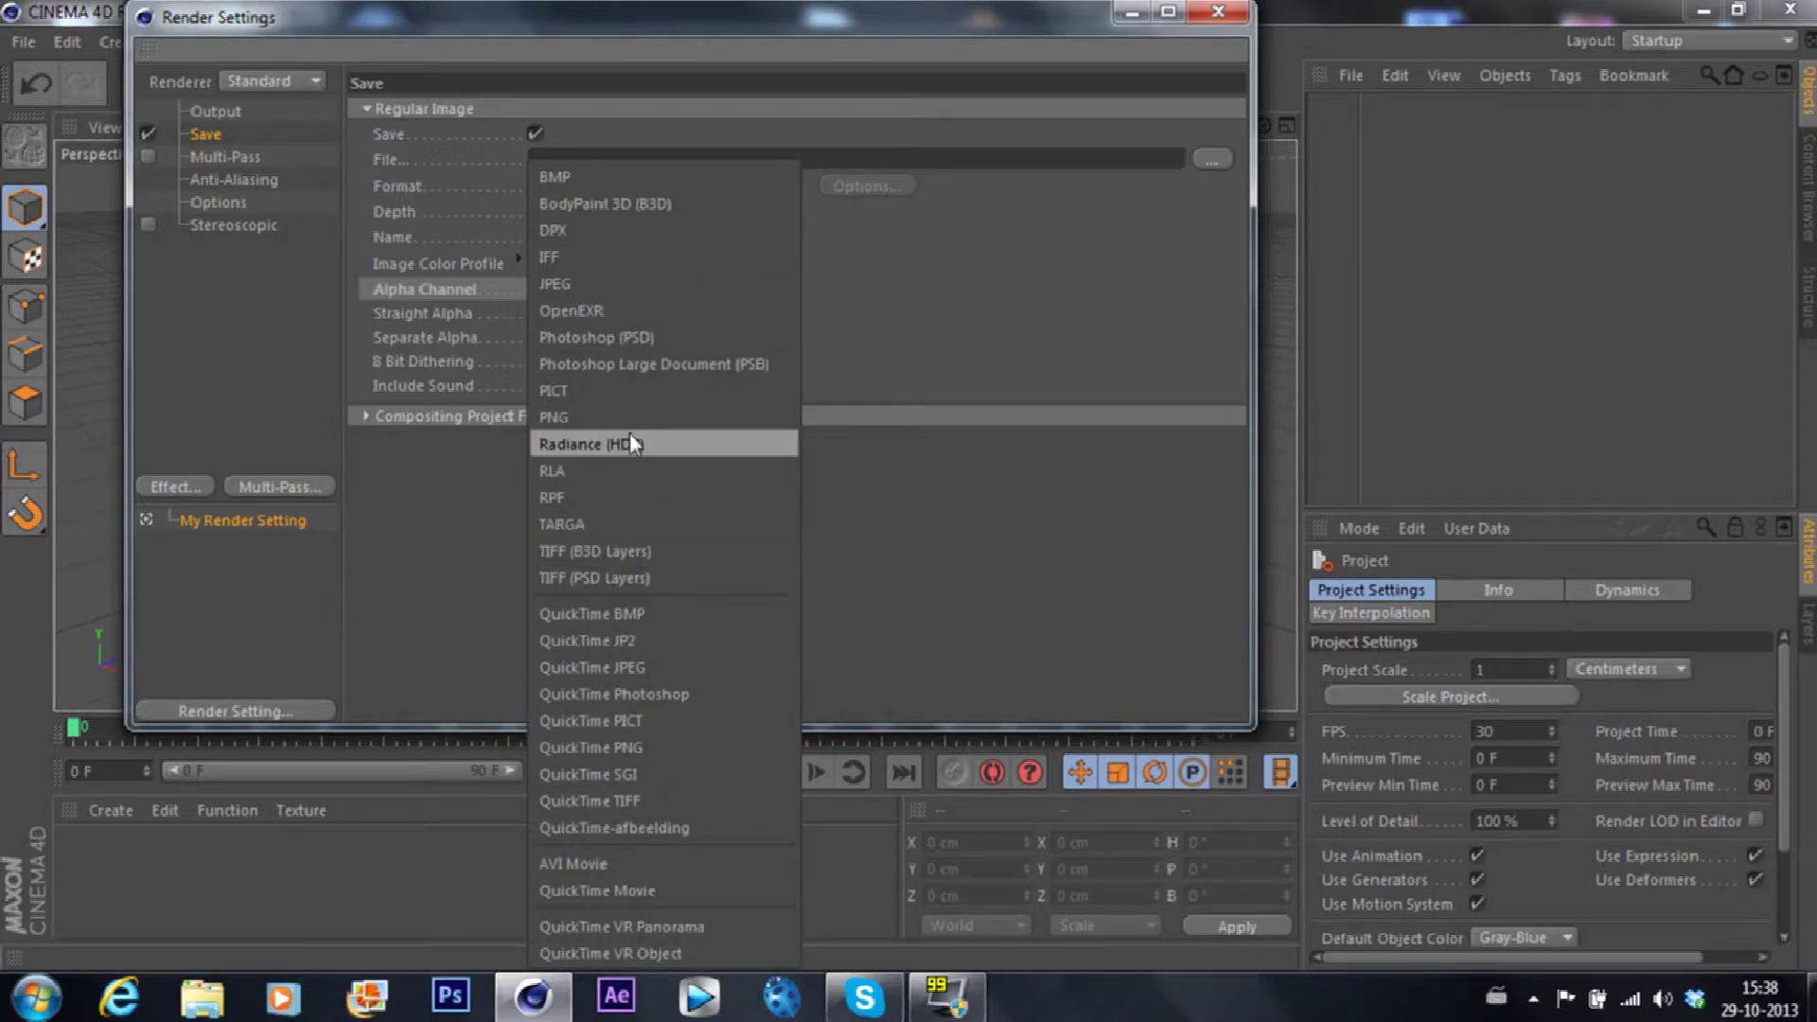
click(644, 746)
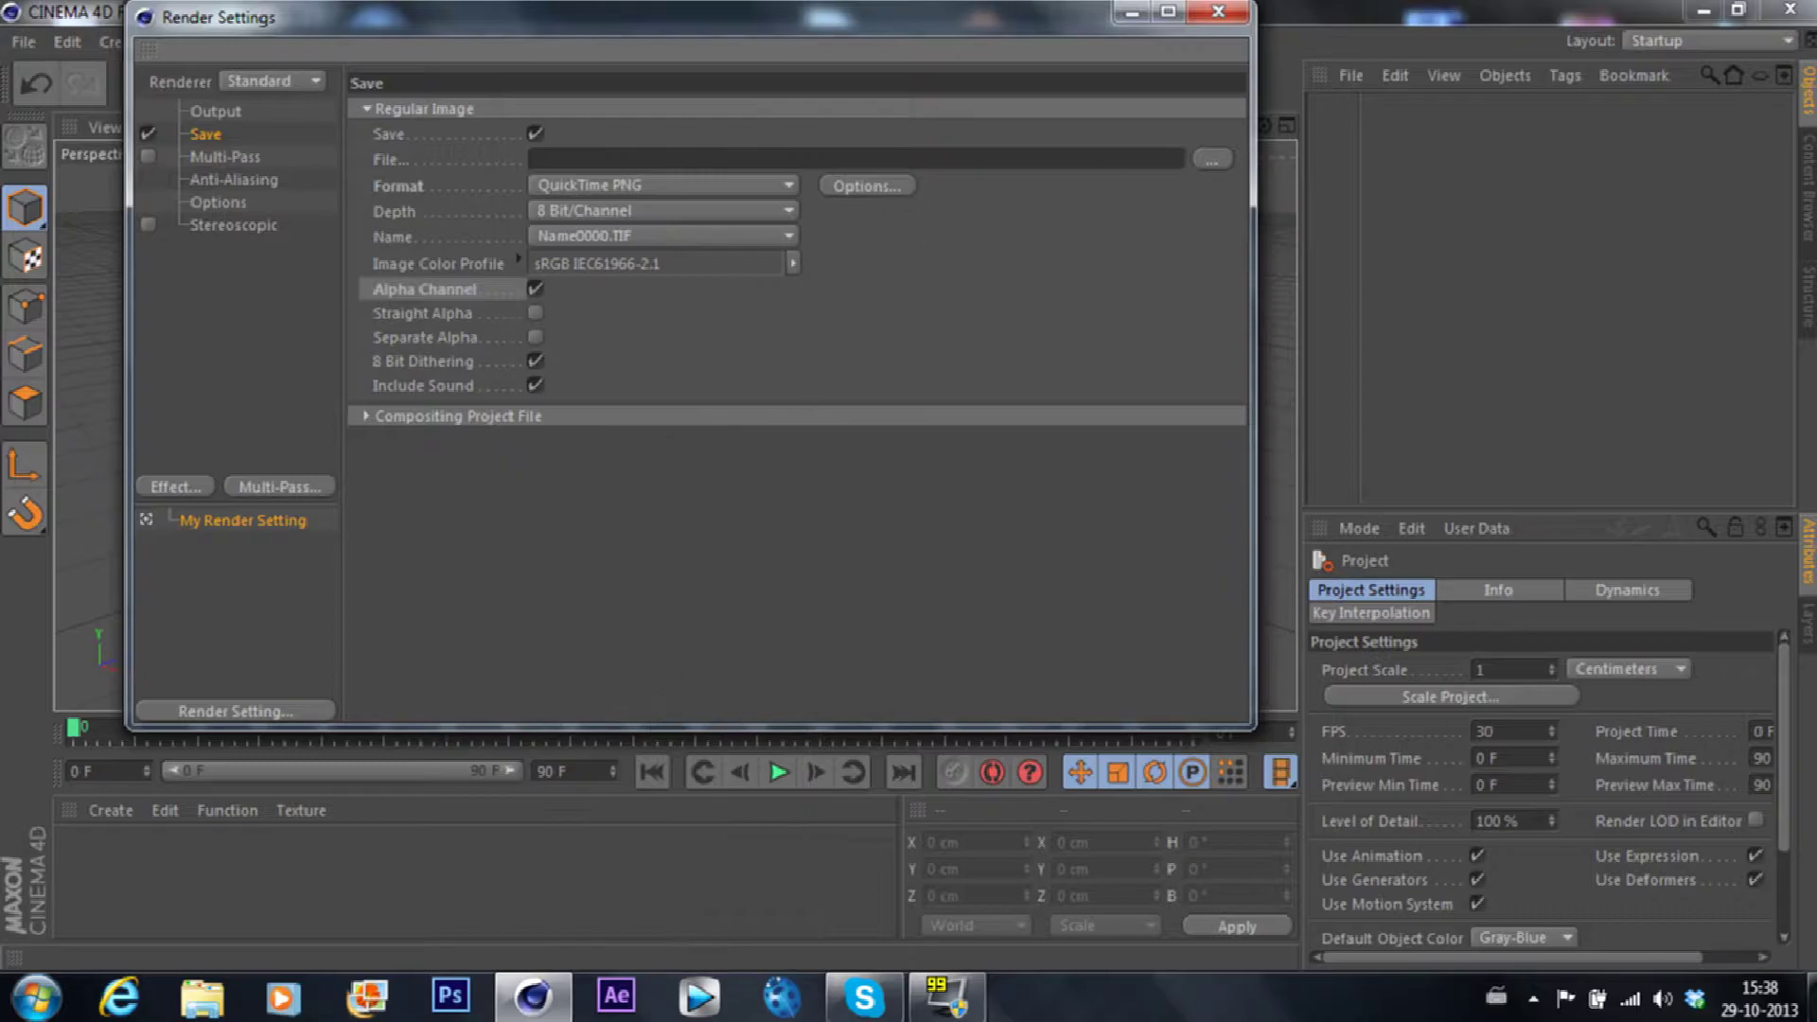
Step: Set the render output file to 'water drop tutorial 2' on the desktop
click(1212, 159)
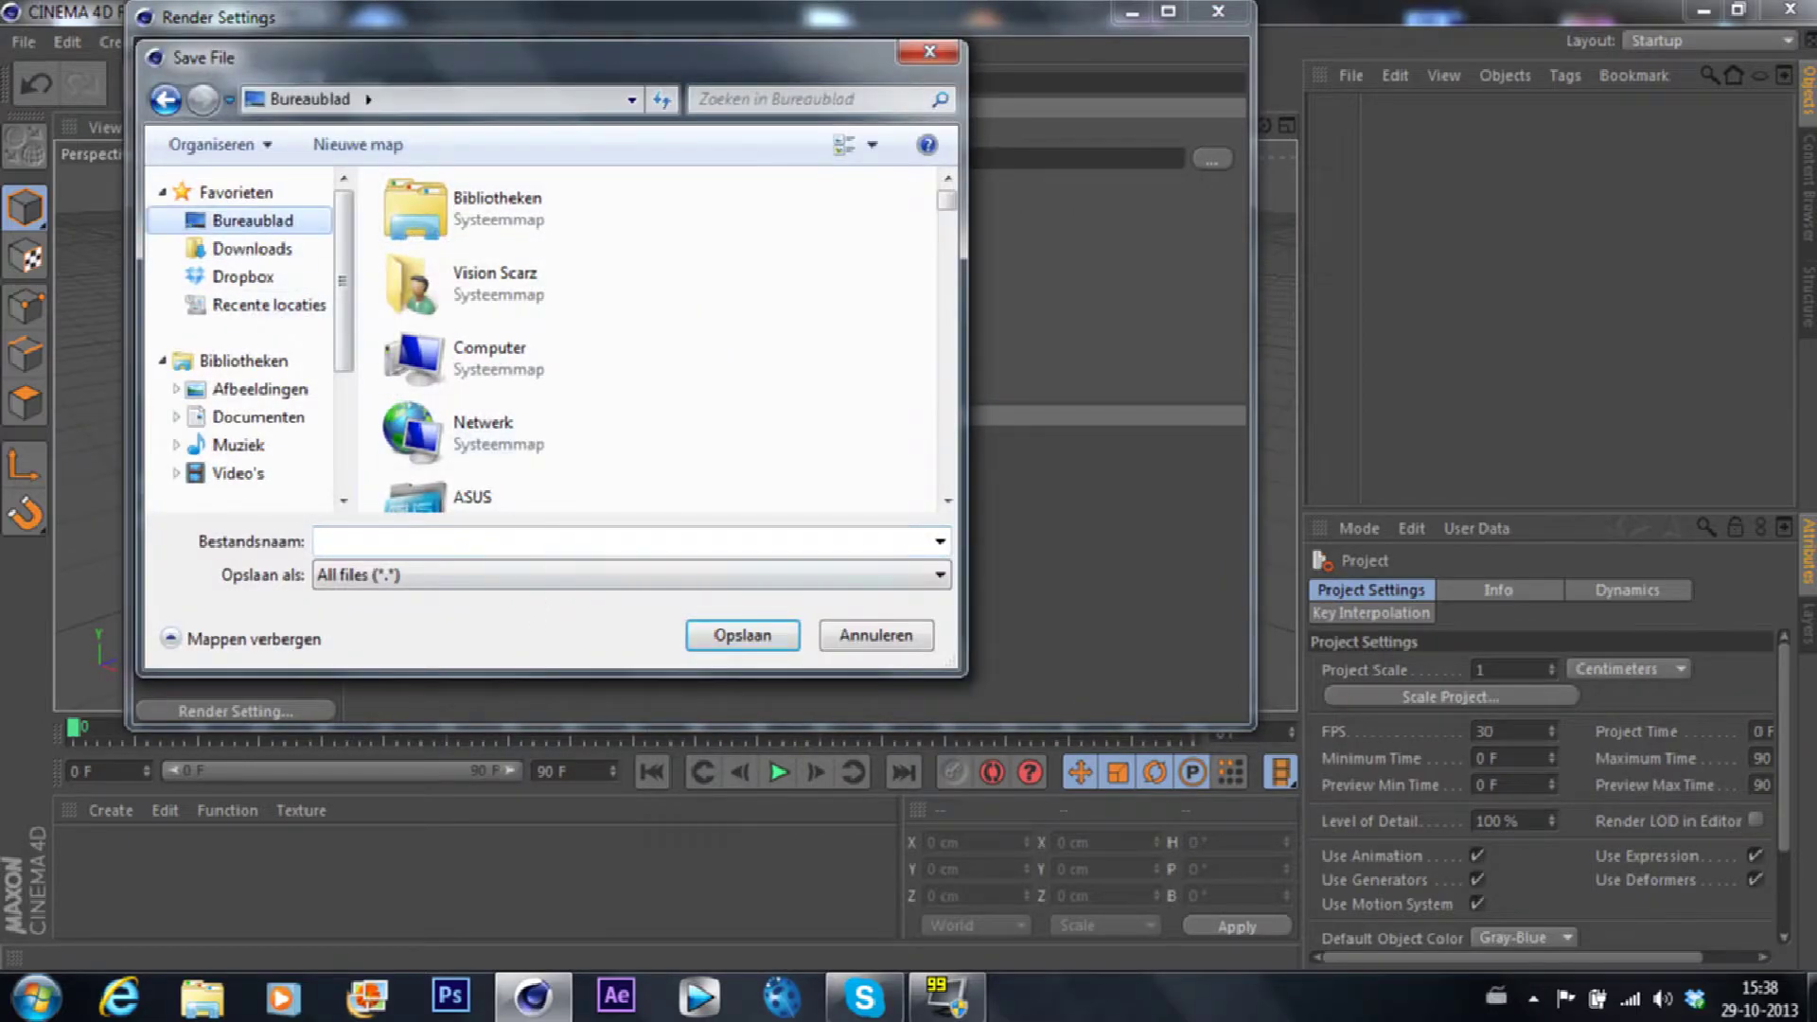
click(479, 540)
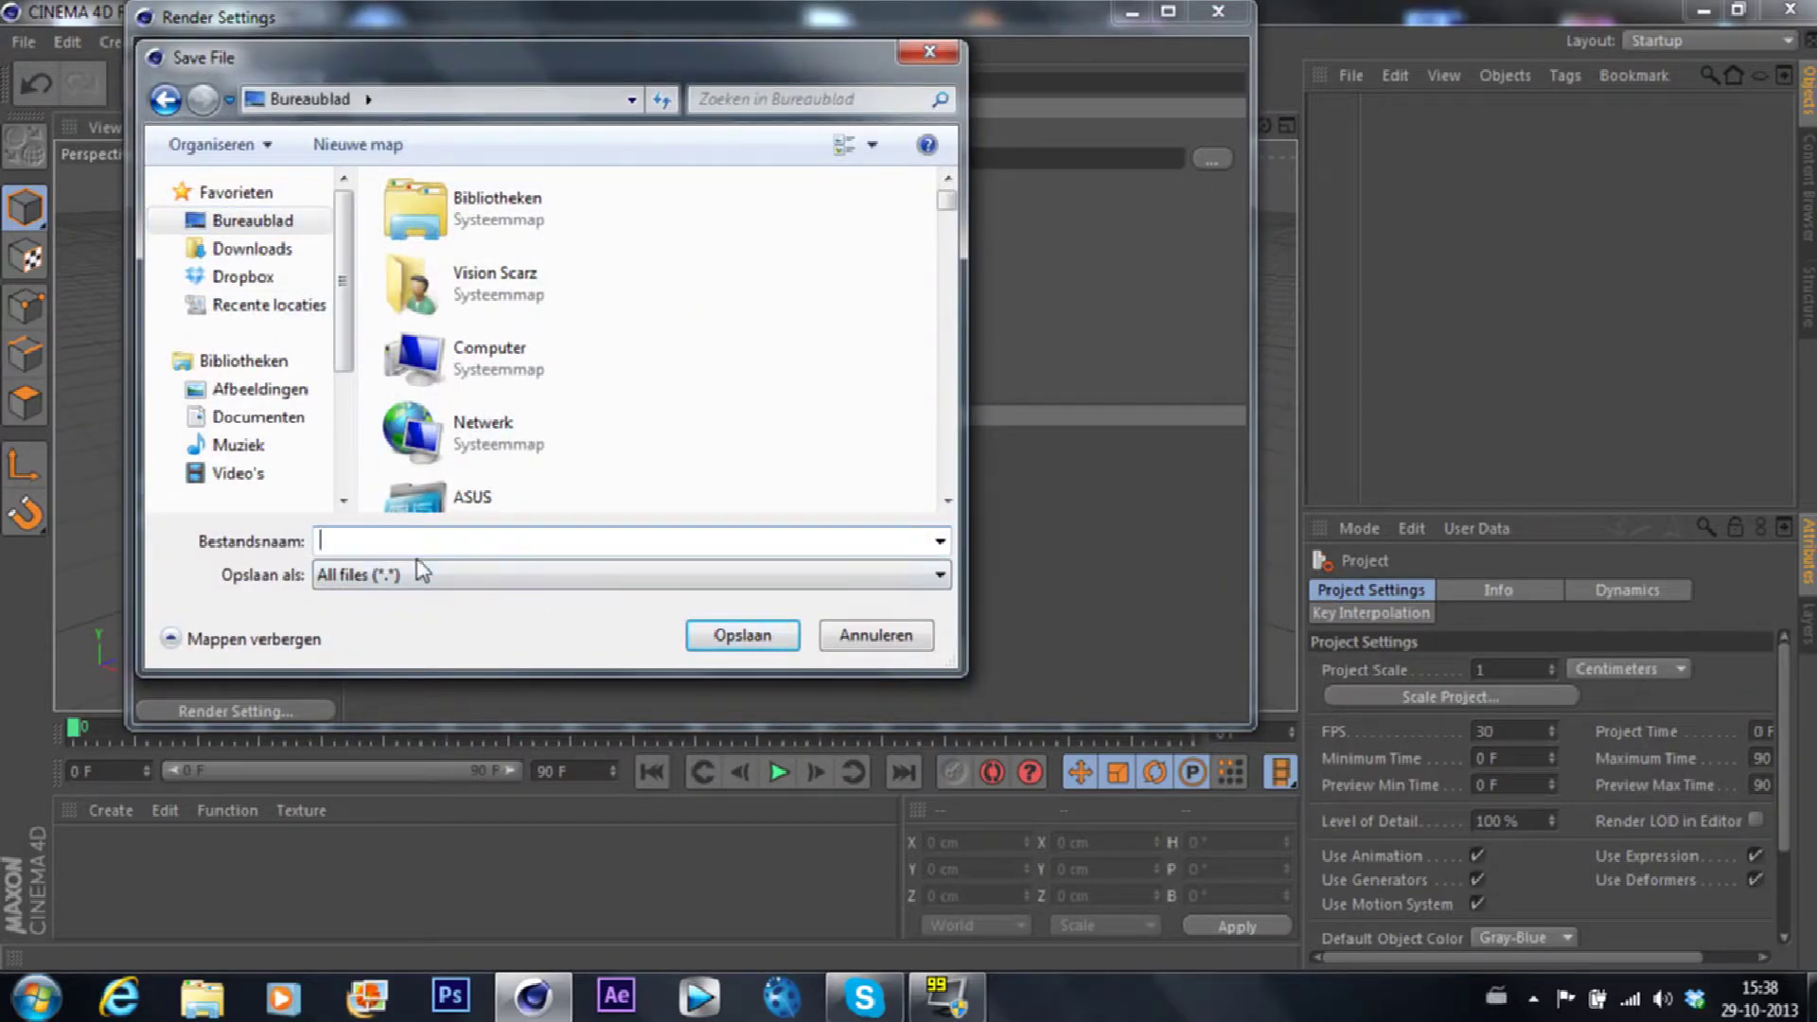
text(i)
key(BackSpace)
text(w)
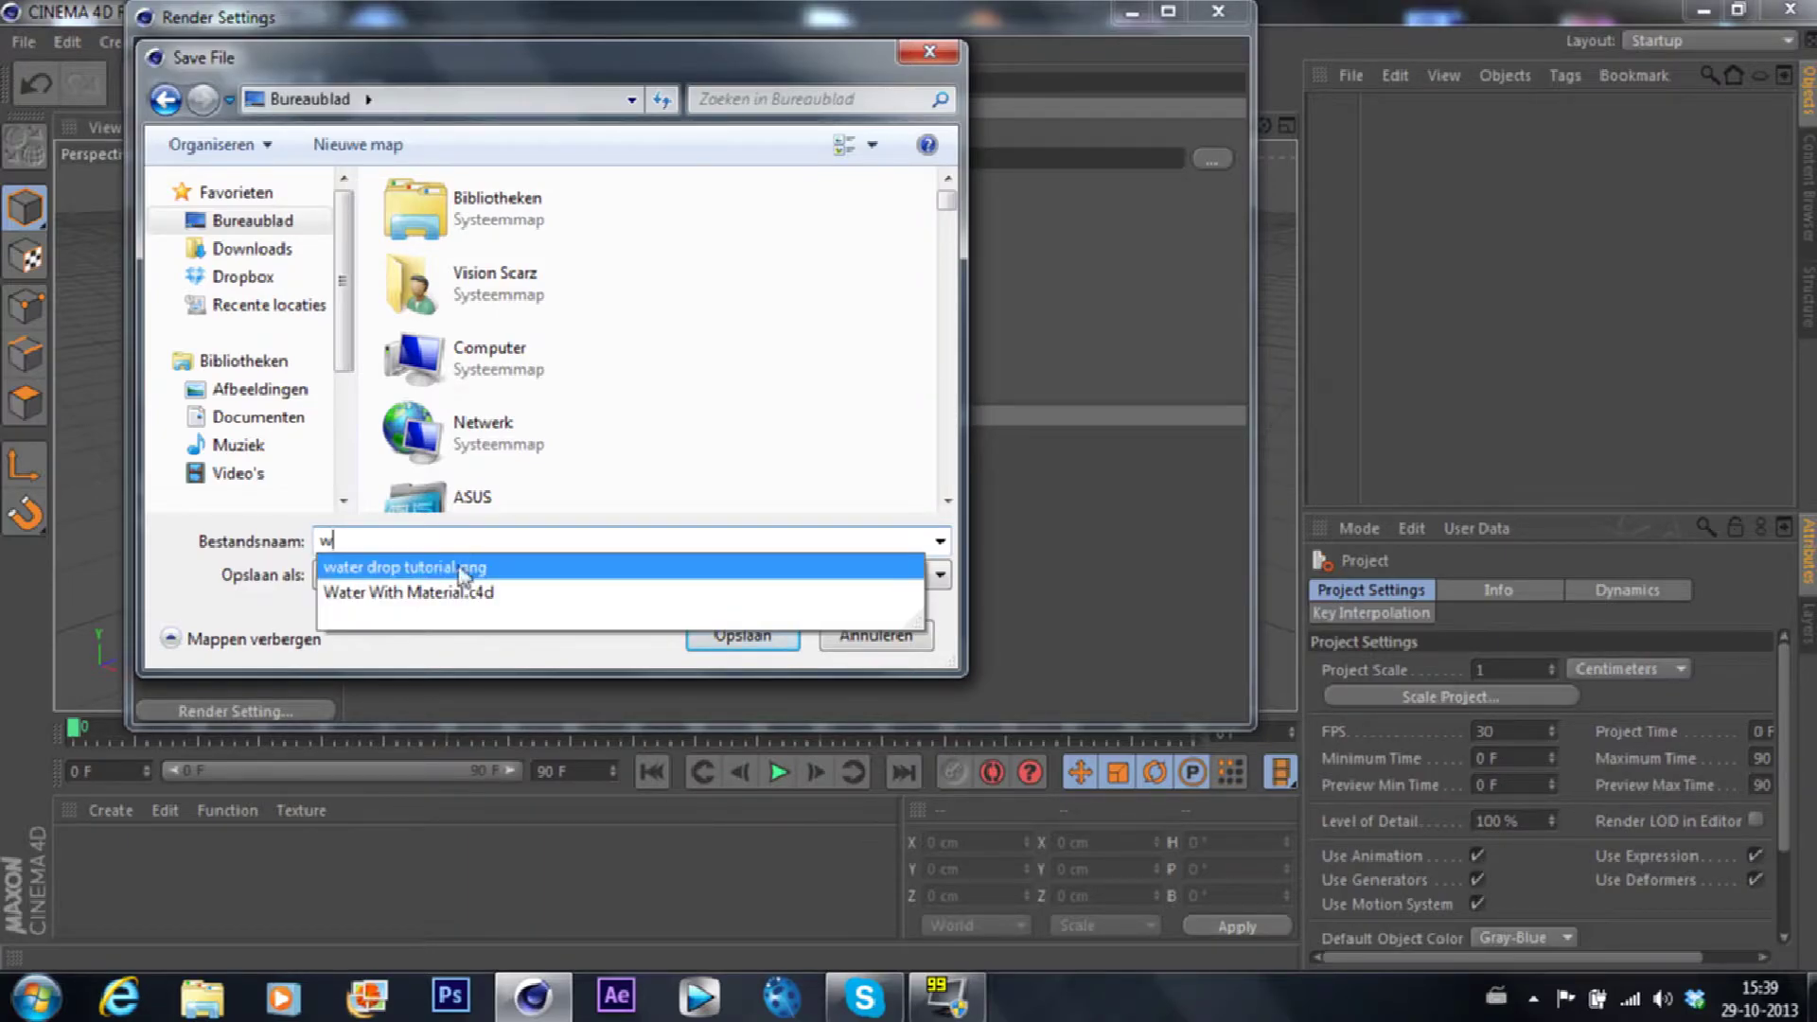
click(464, 567)
key(End)
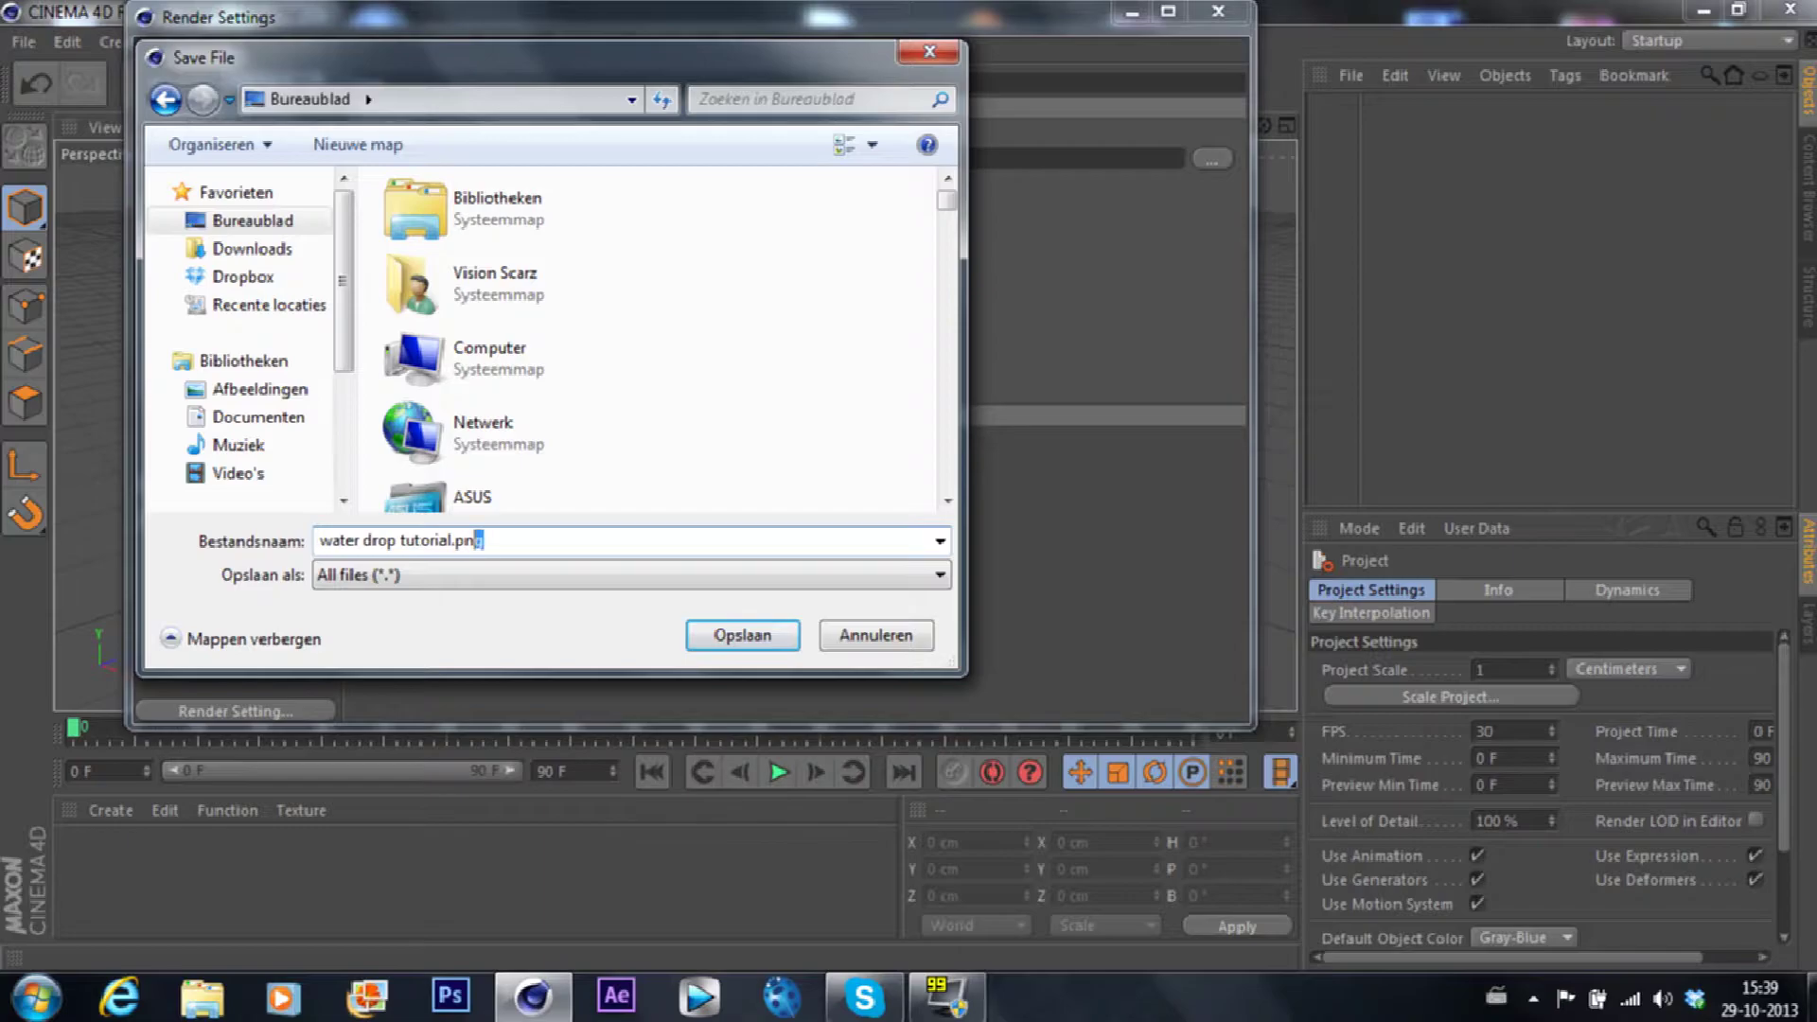
key(BackSpace)
key(BackSpace)
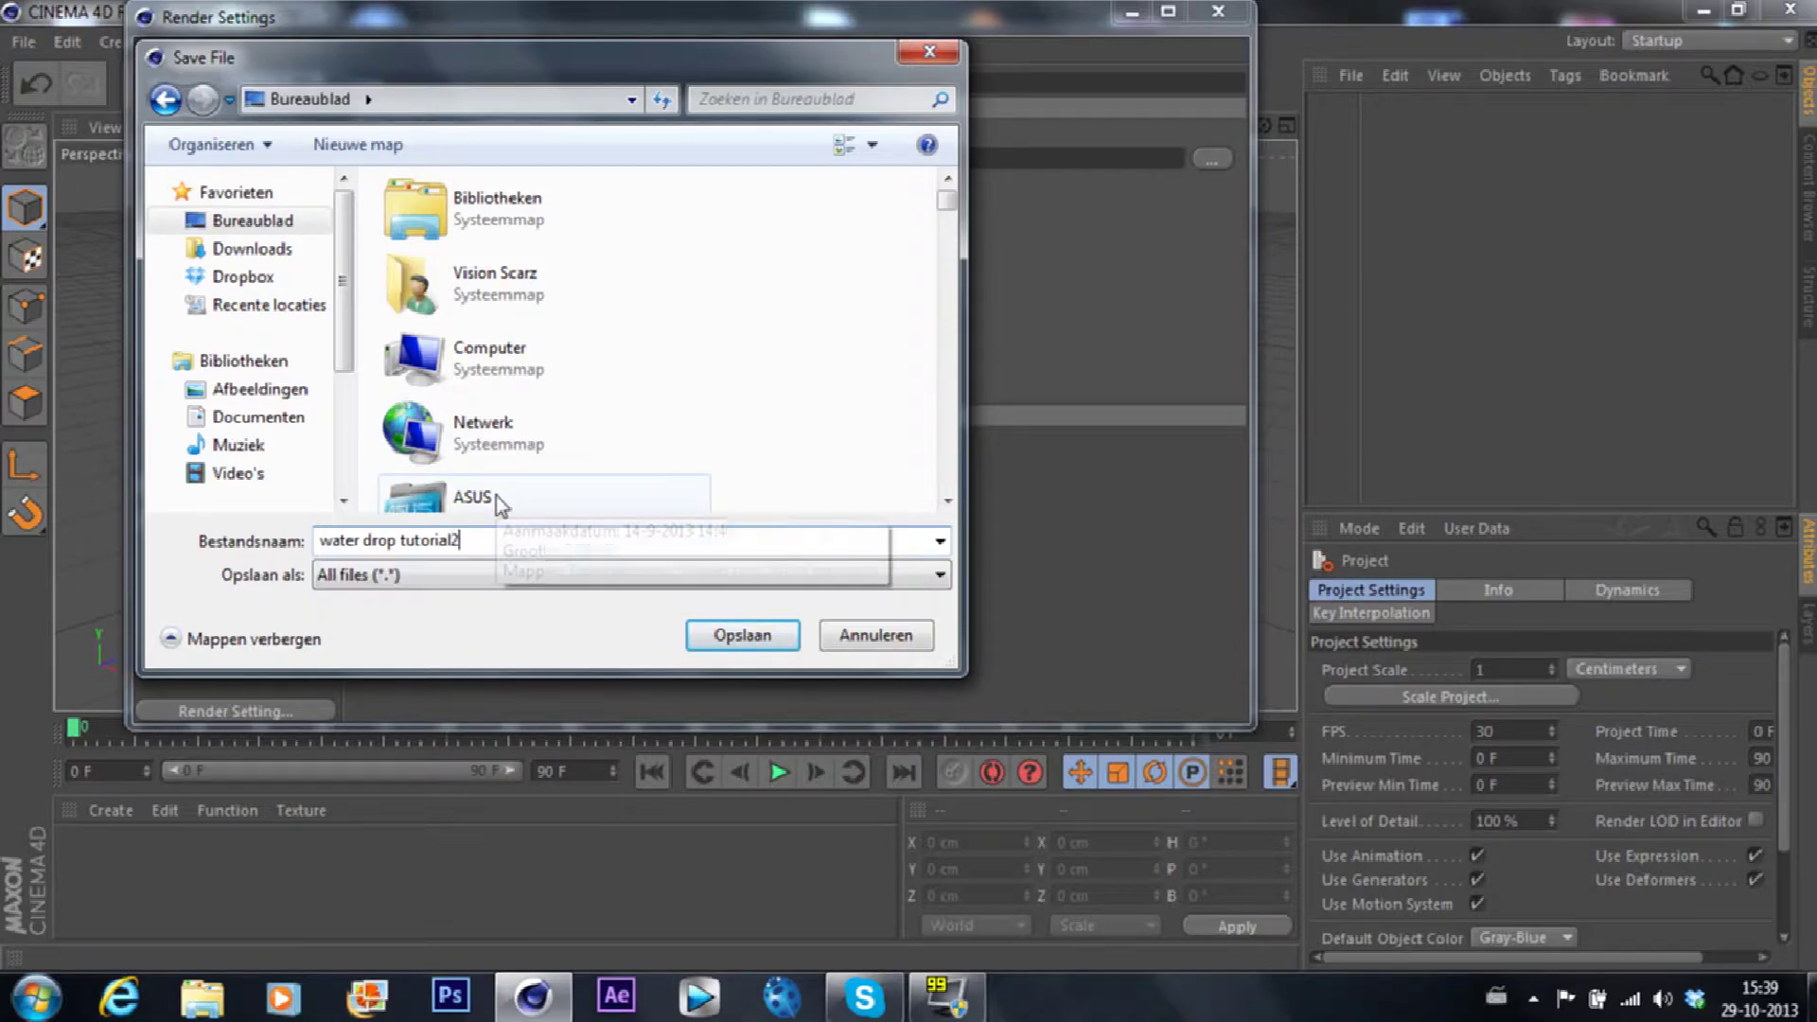
text(2)
click(741, 634)
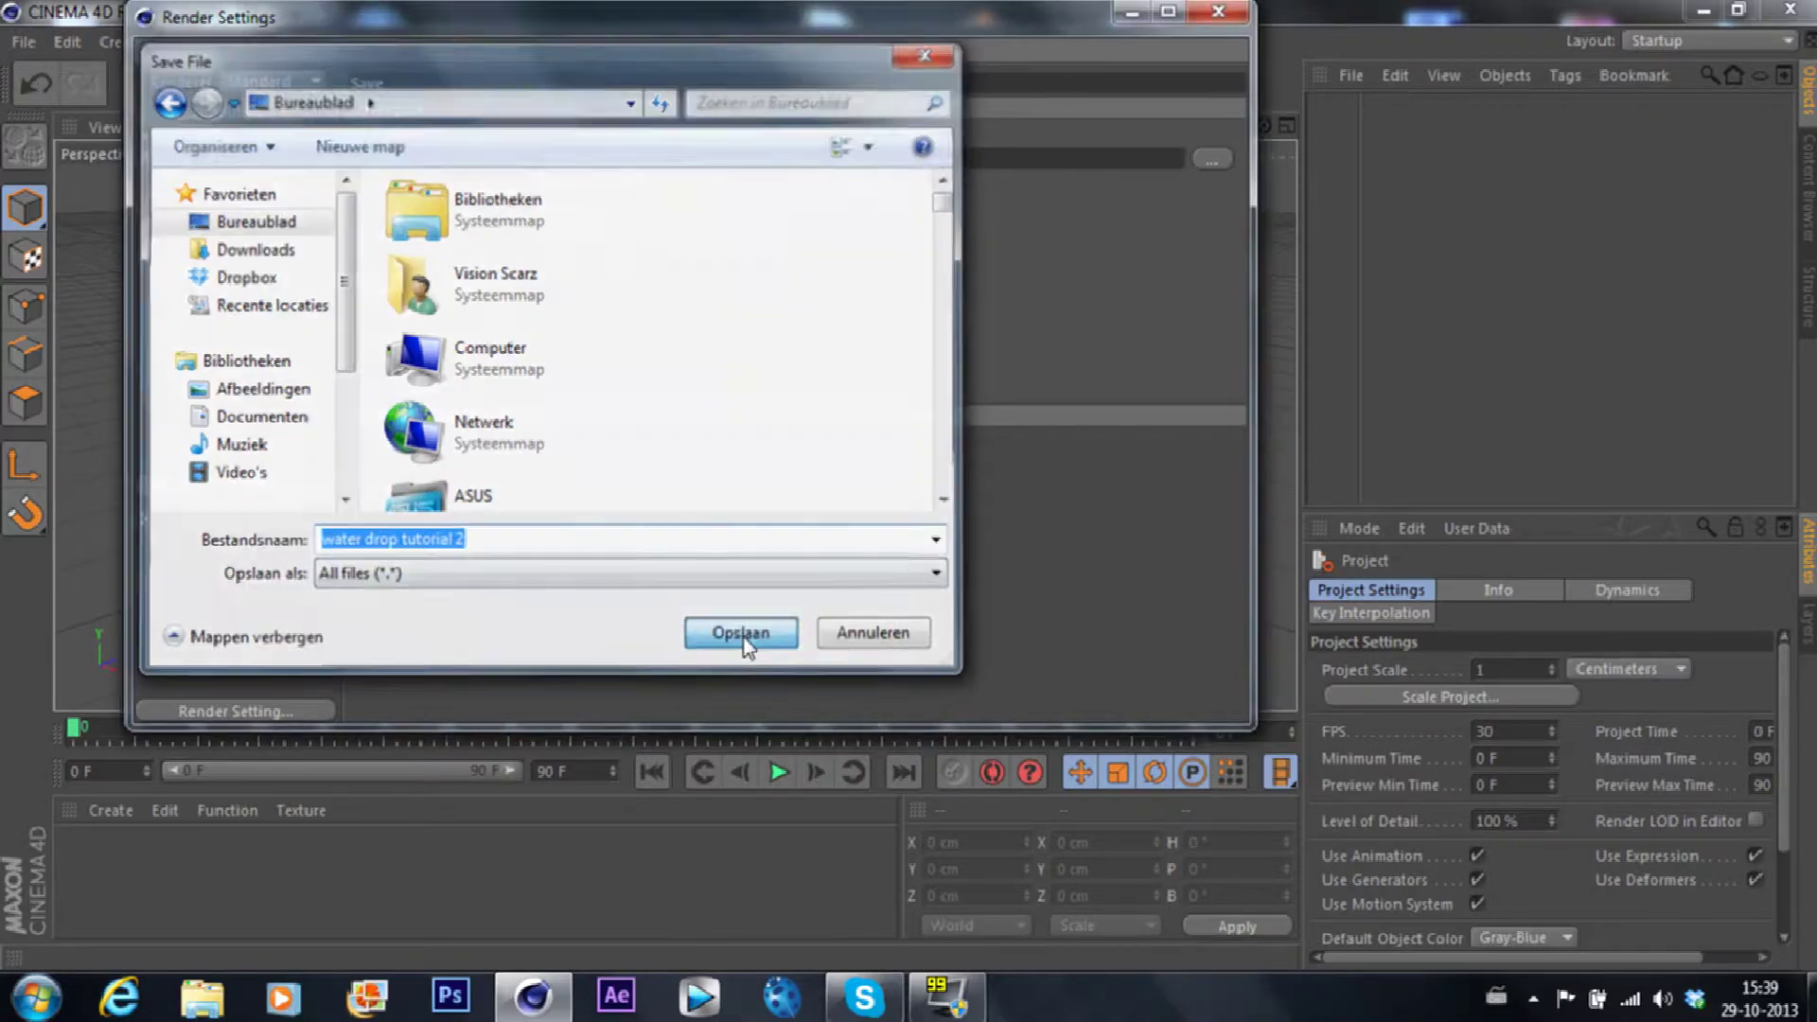
Step: Set anti-aliasing to Best with a maximum level of 8x8
click(216, 158)
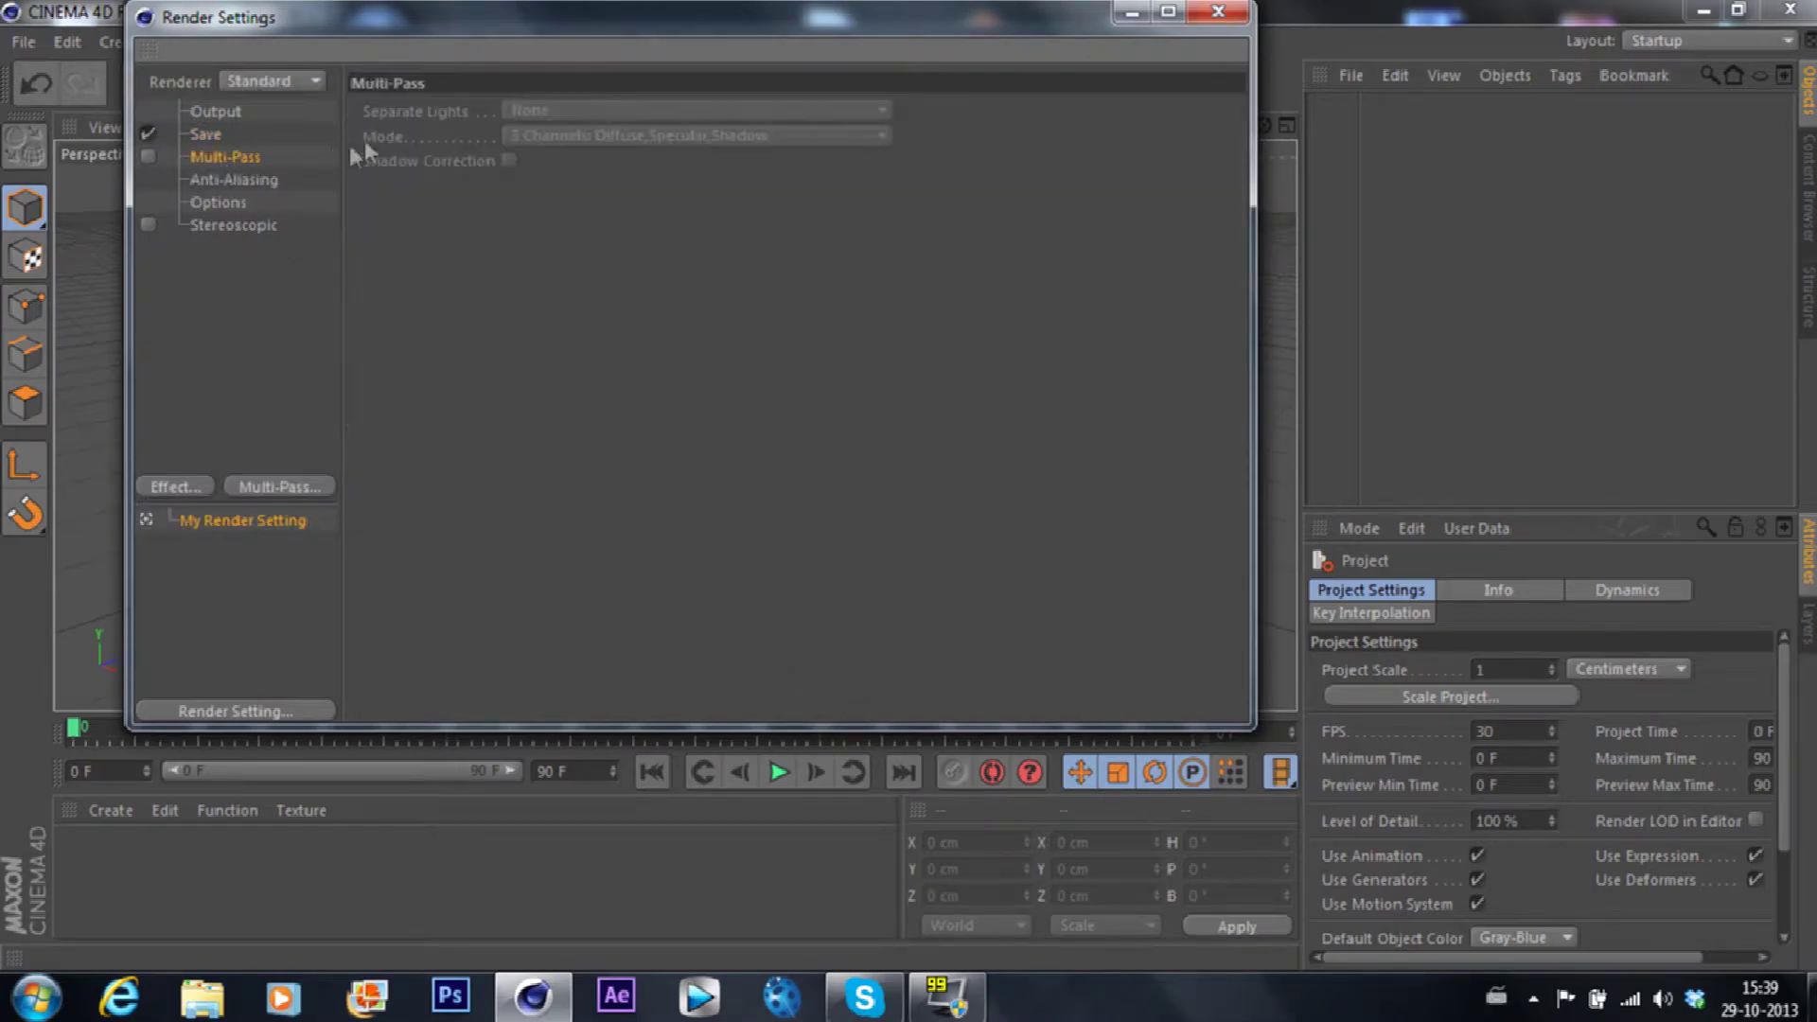
click(252, 180)
click(642, 111)
click(598, 187)
click(600, 161)
click(588, 270)
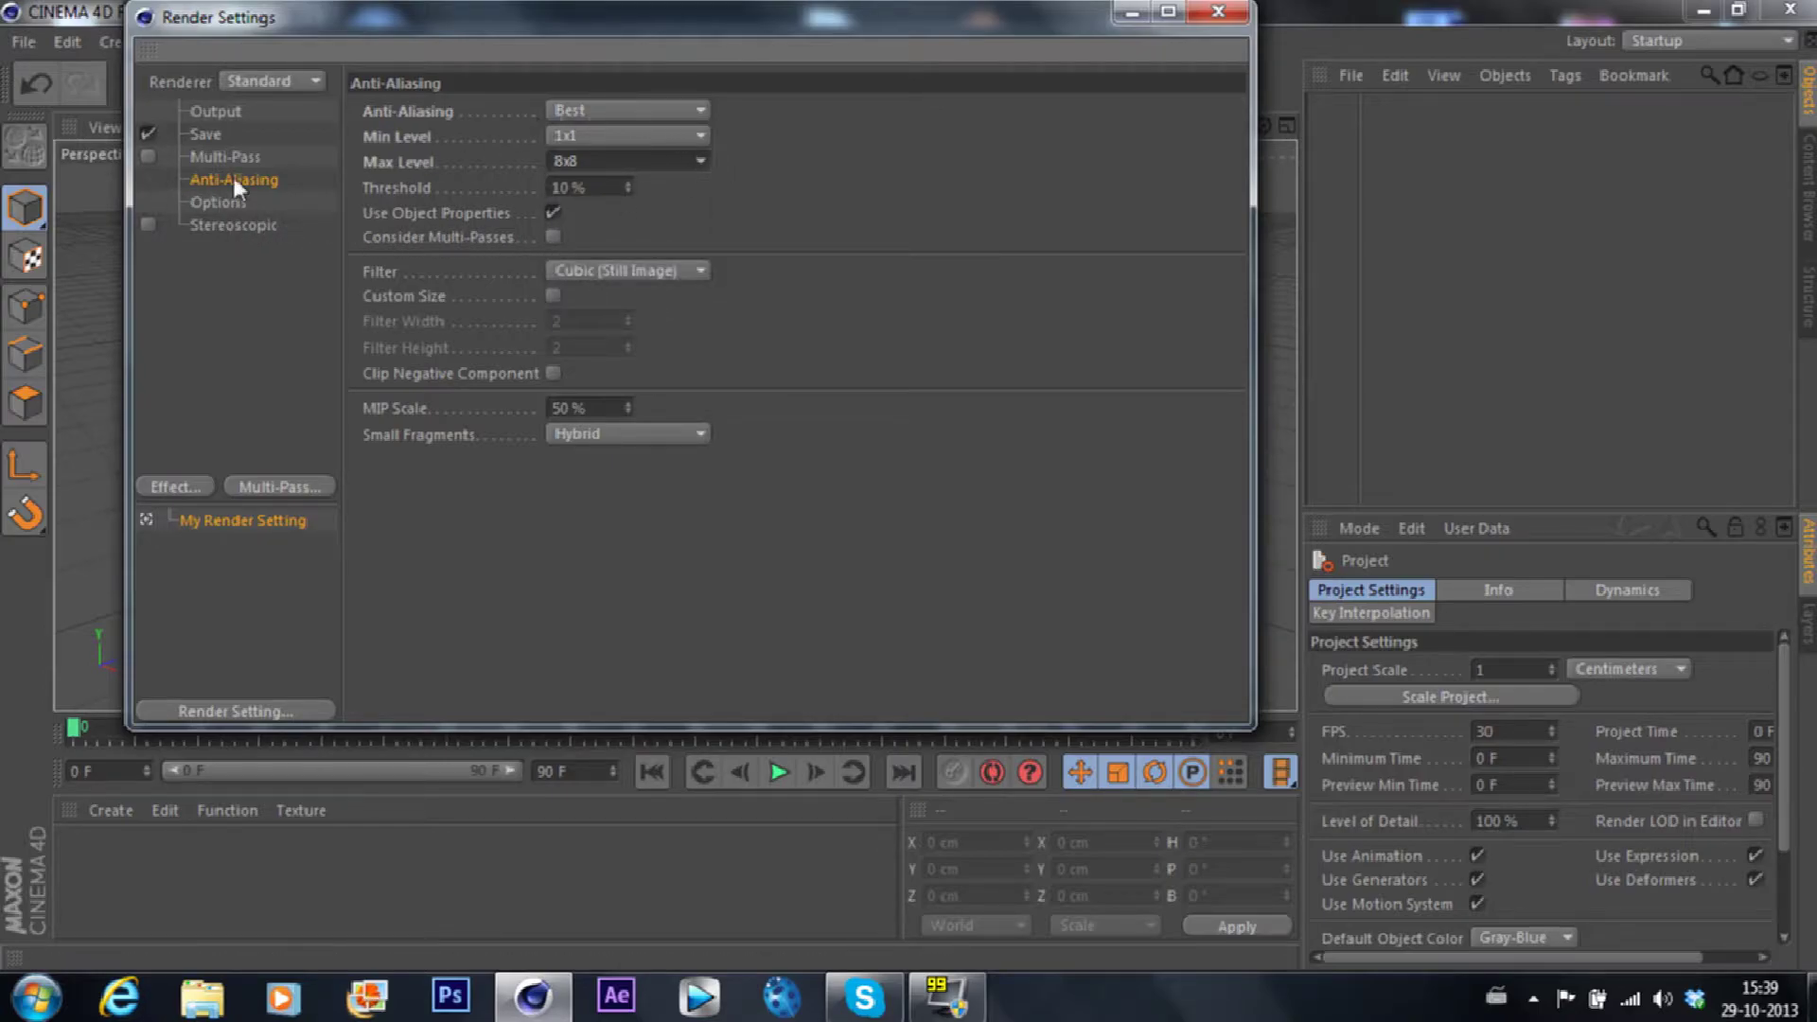
click(648, 113)
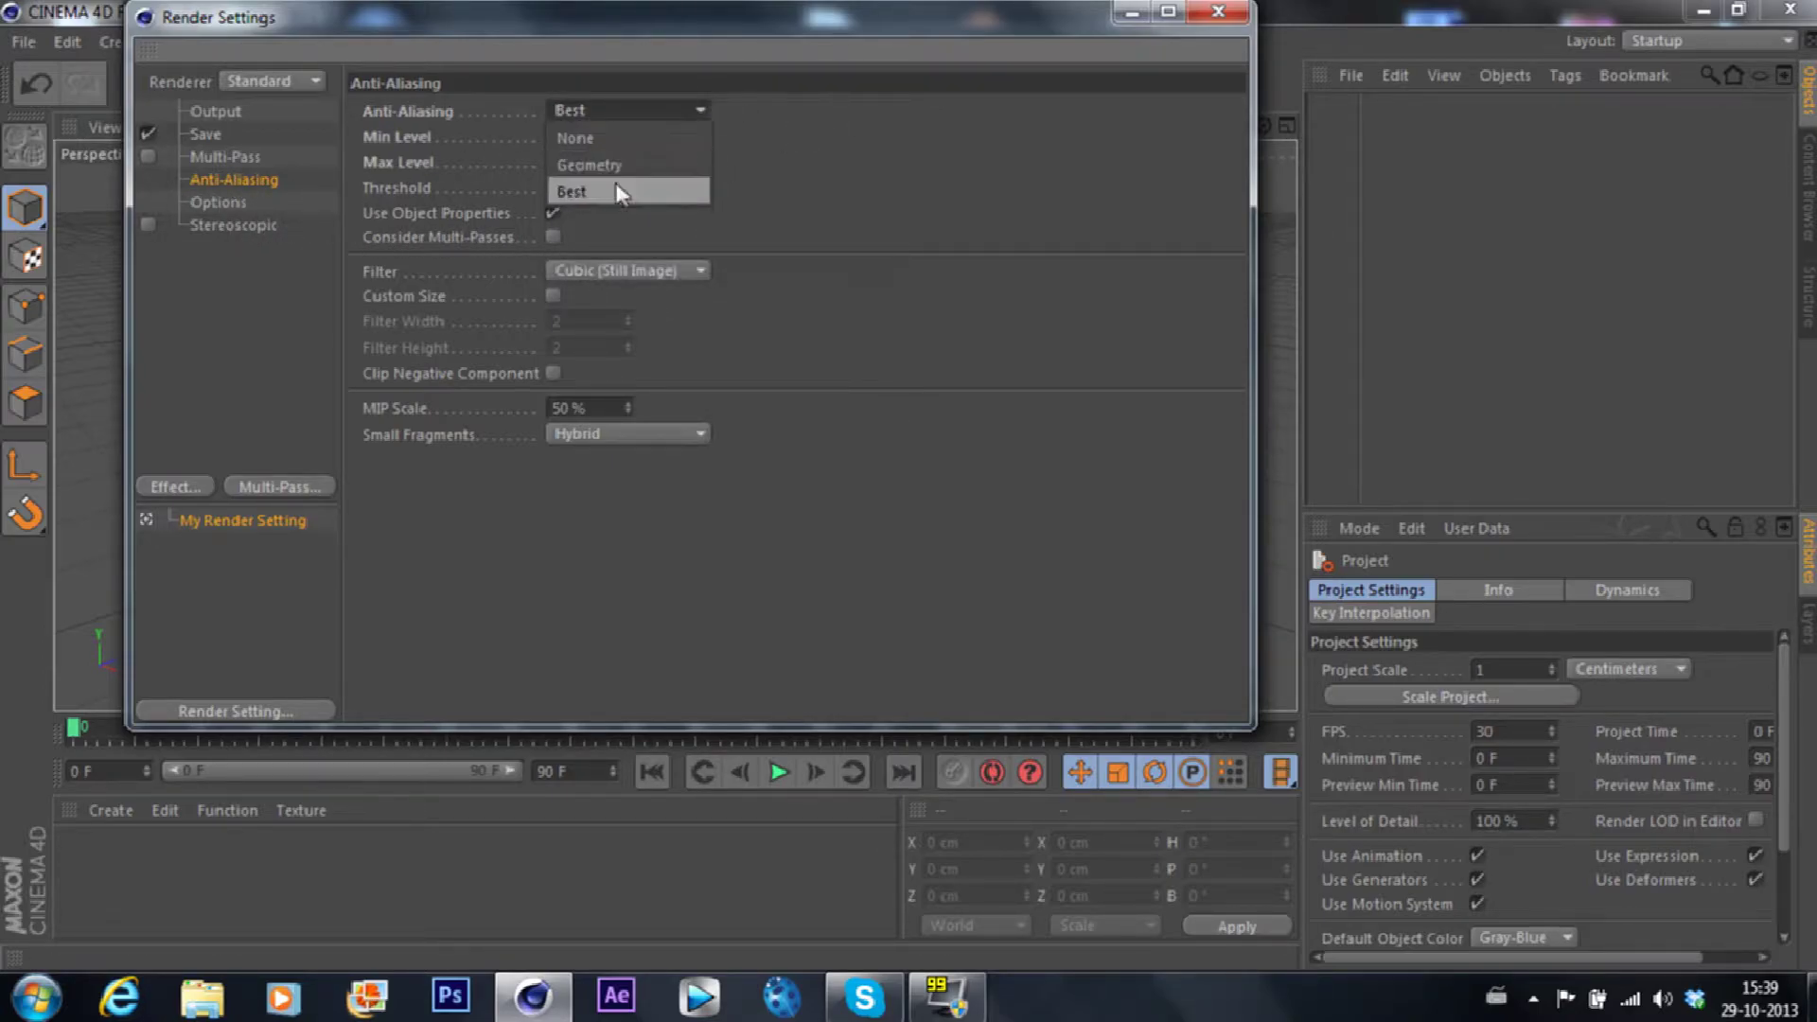
click(620, 192)
click(631, 112)
click(585, 191)
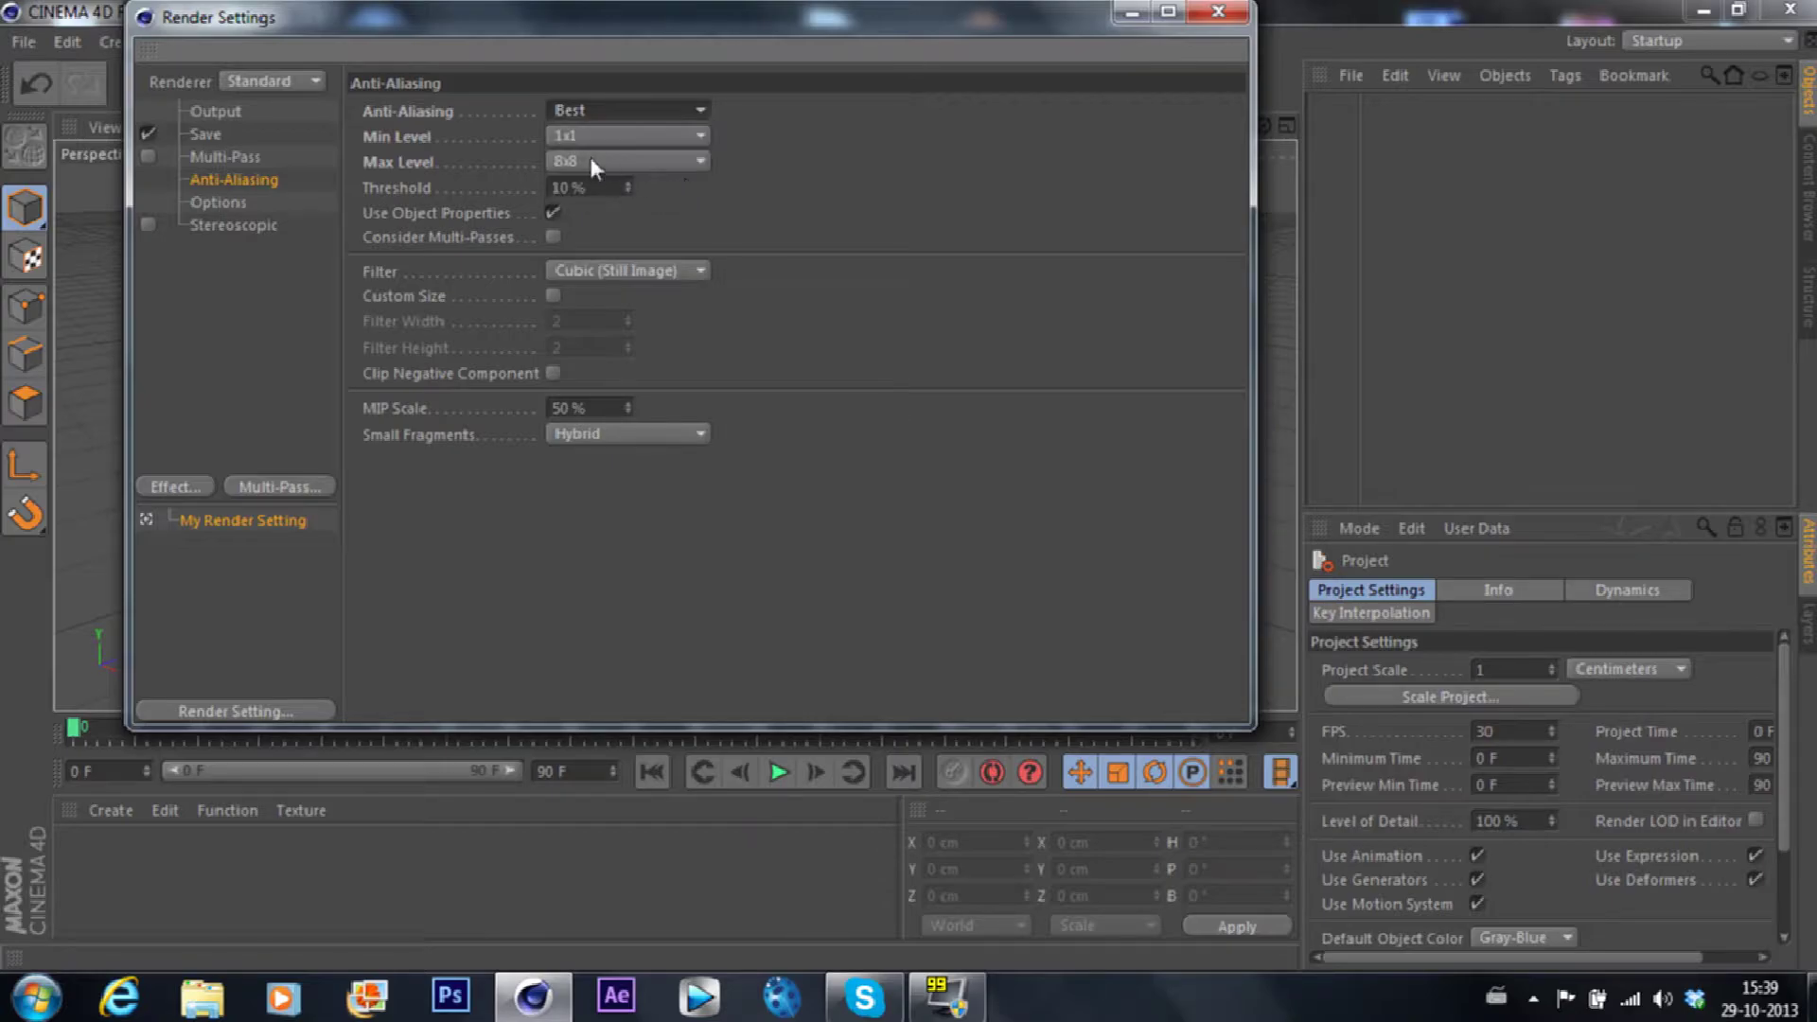
click(592, 163)
click(588, 239)
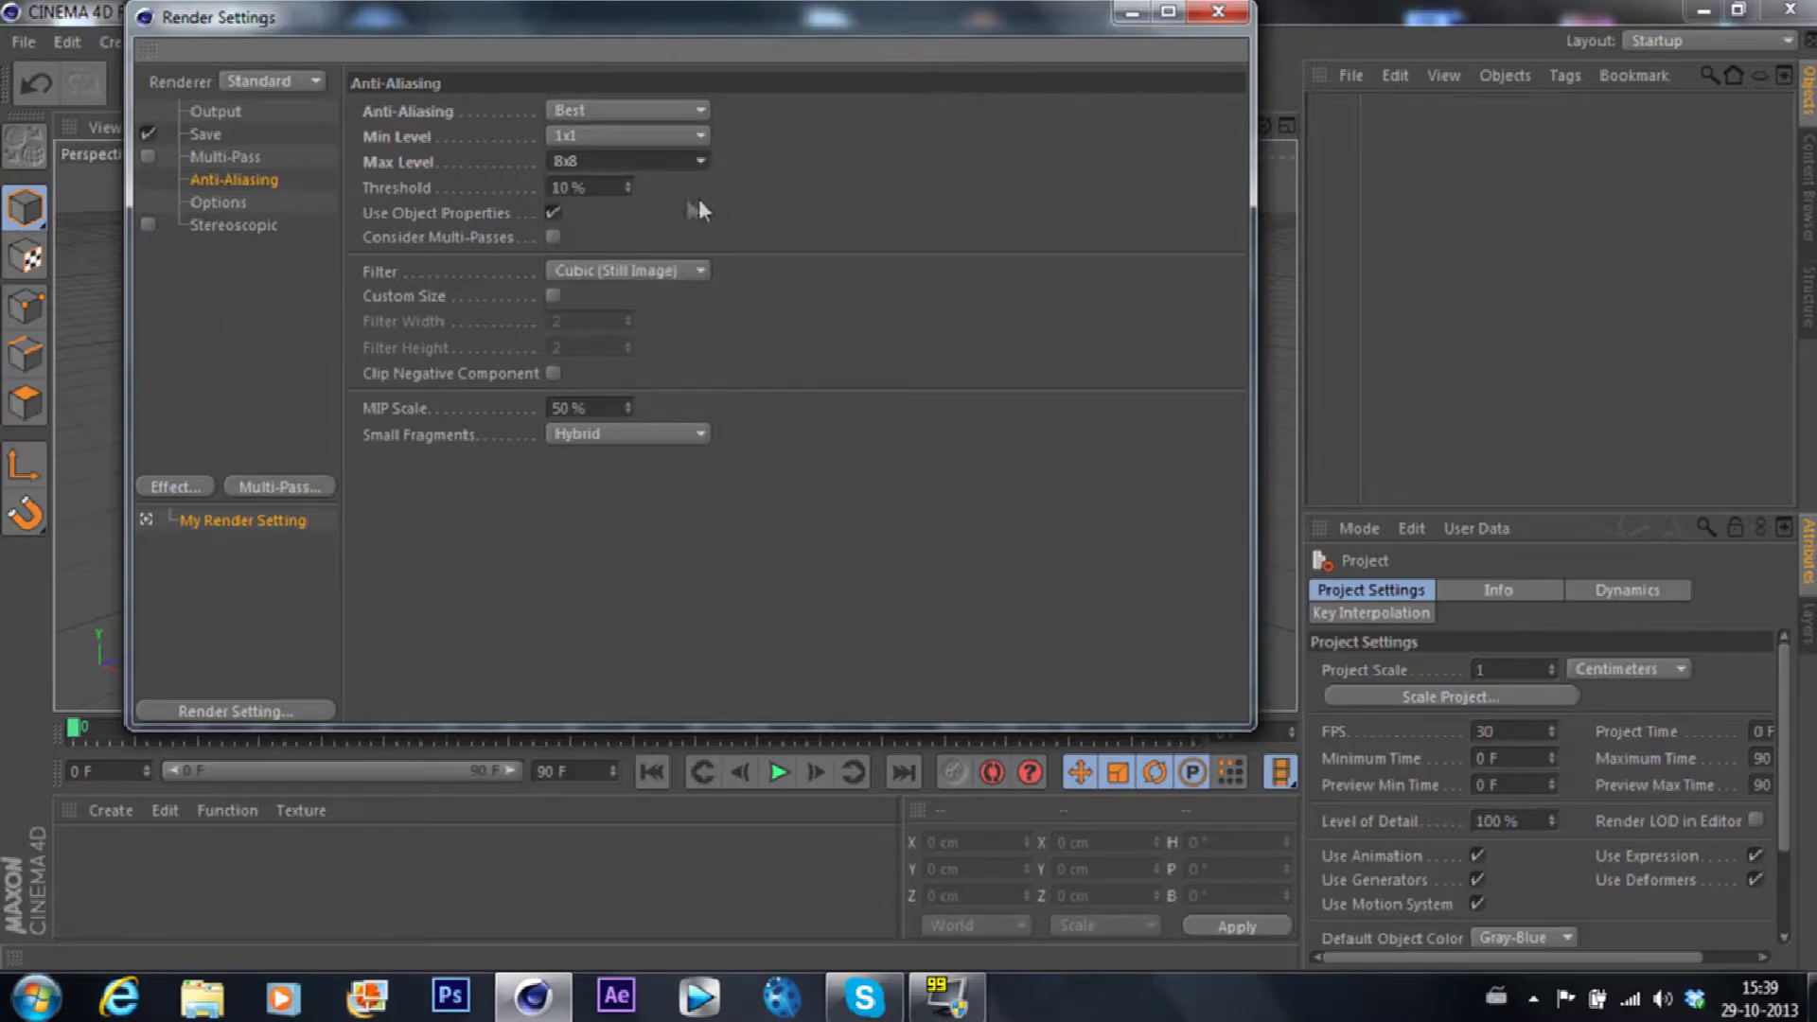
Step: Add Ambient Occlusion and Global Illumination effects, then close Render Settings
click(232, 201)
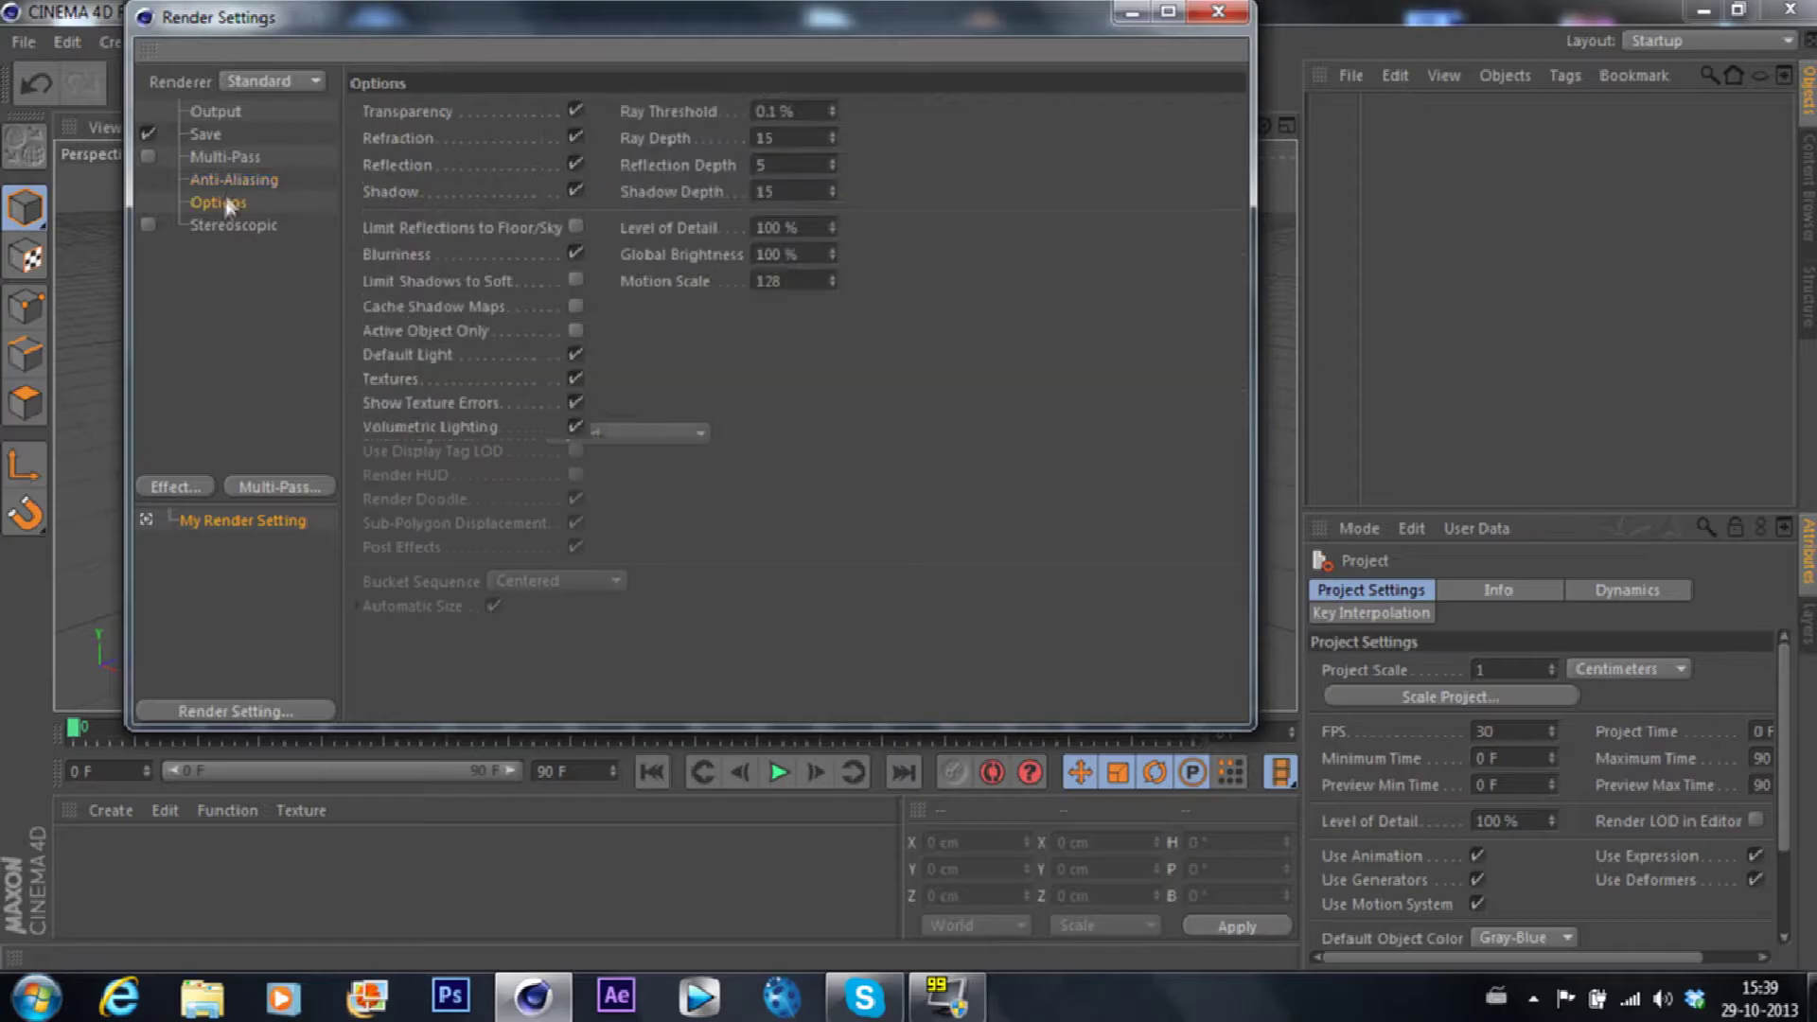
click(221, 226)
click(159, 452)
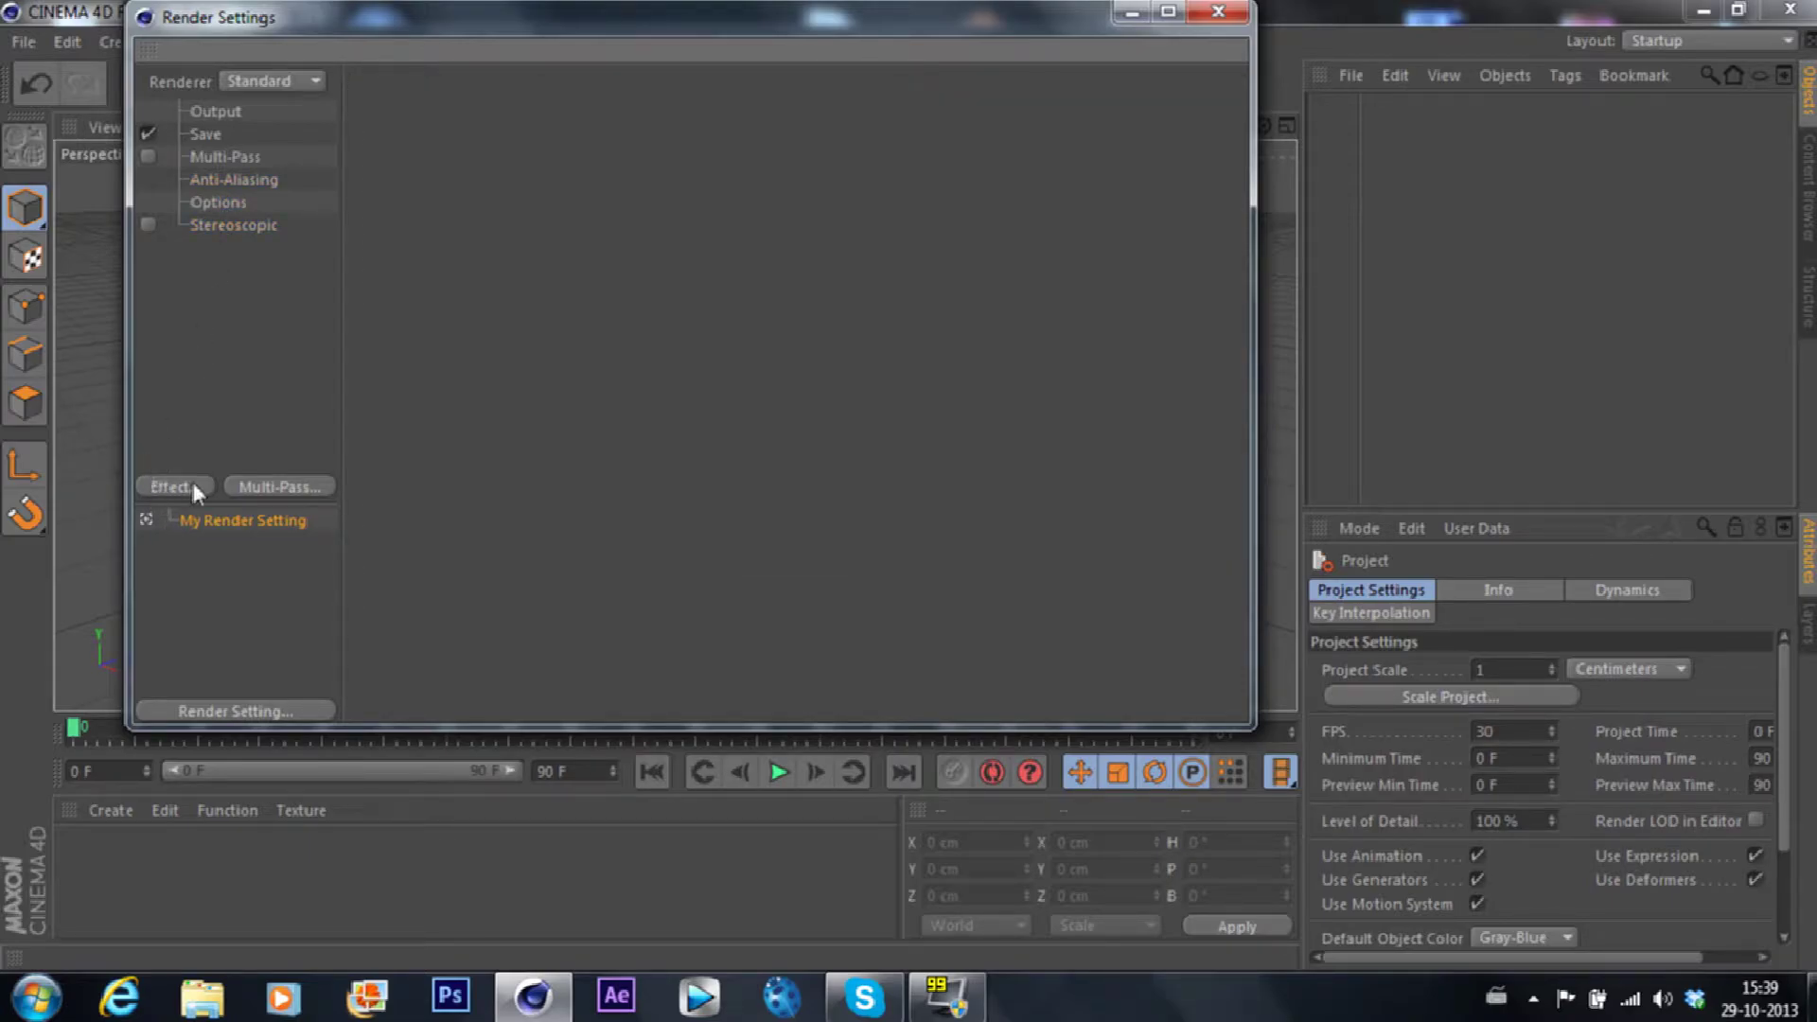
click(194, 487)
click(284, 413)
click(199, 486)
click(284, 601)
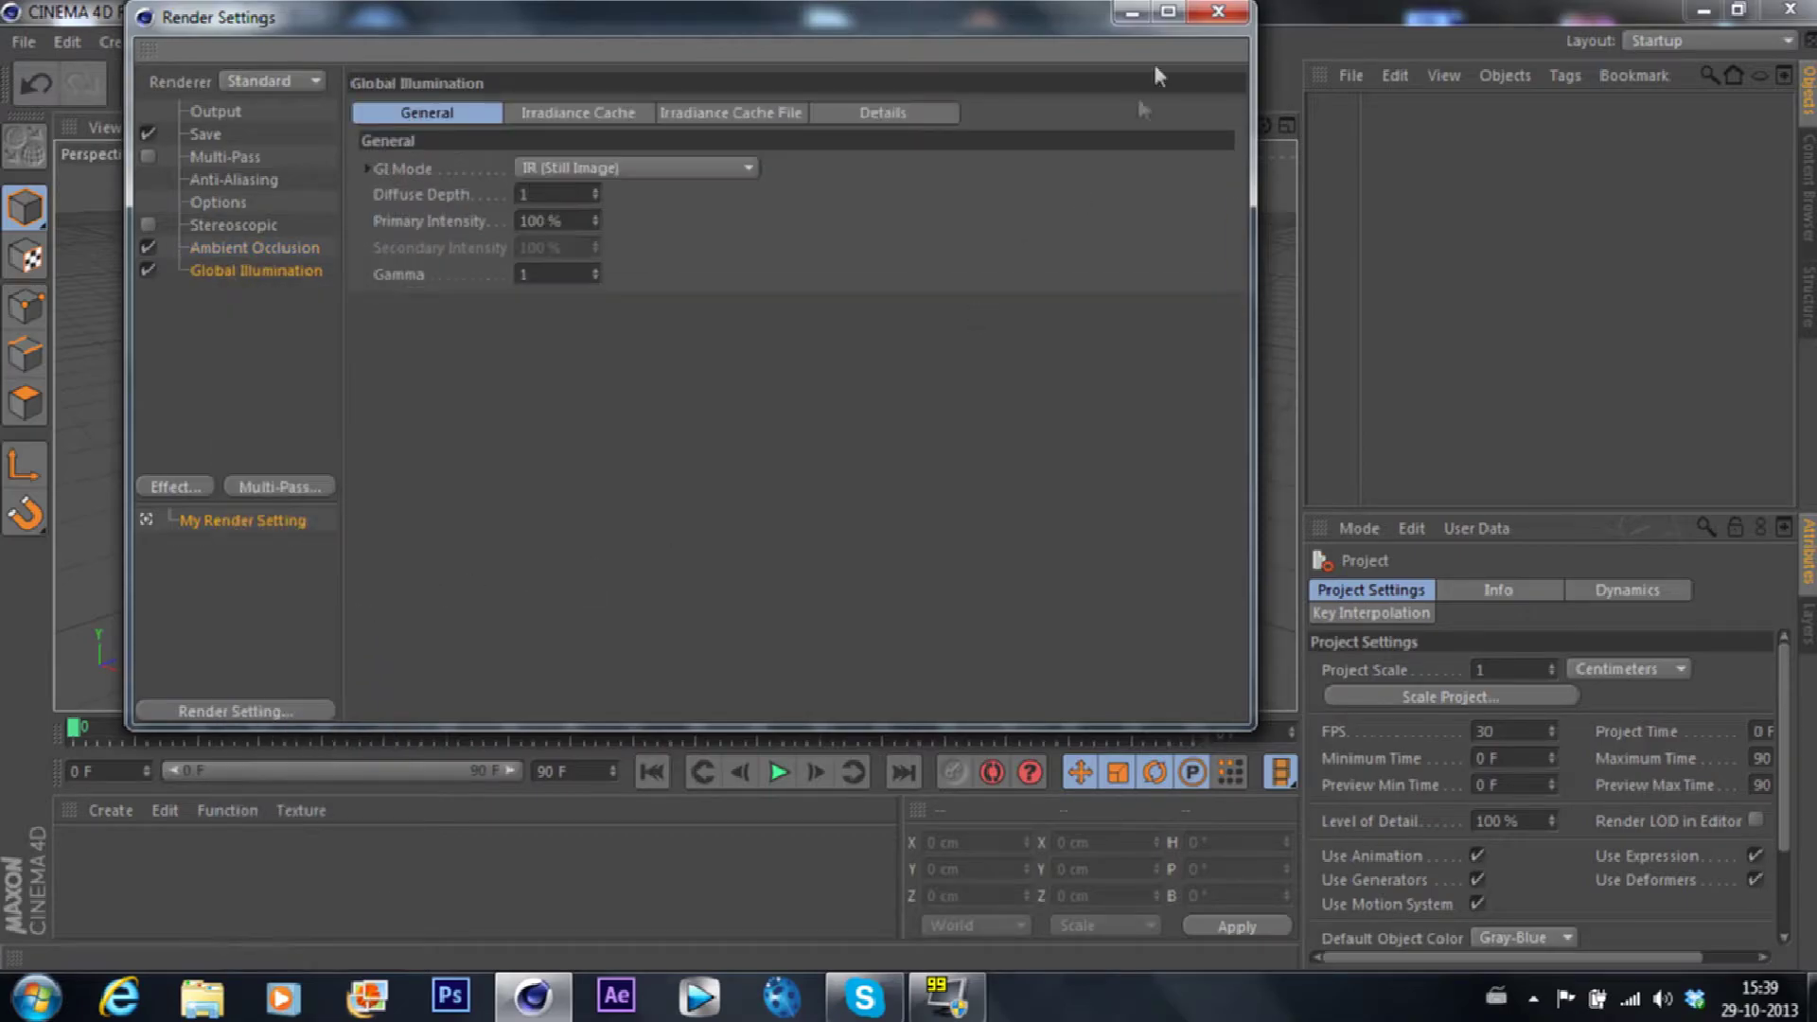
click(1219, 12)
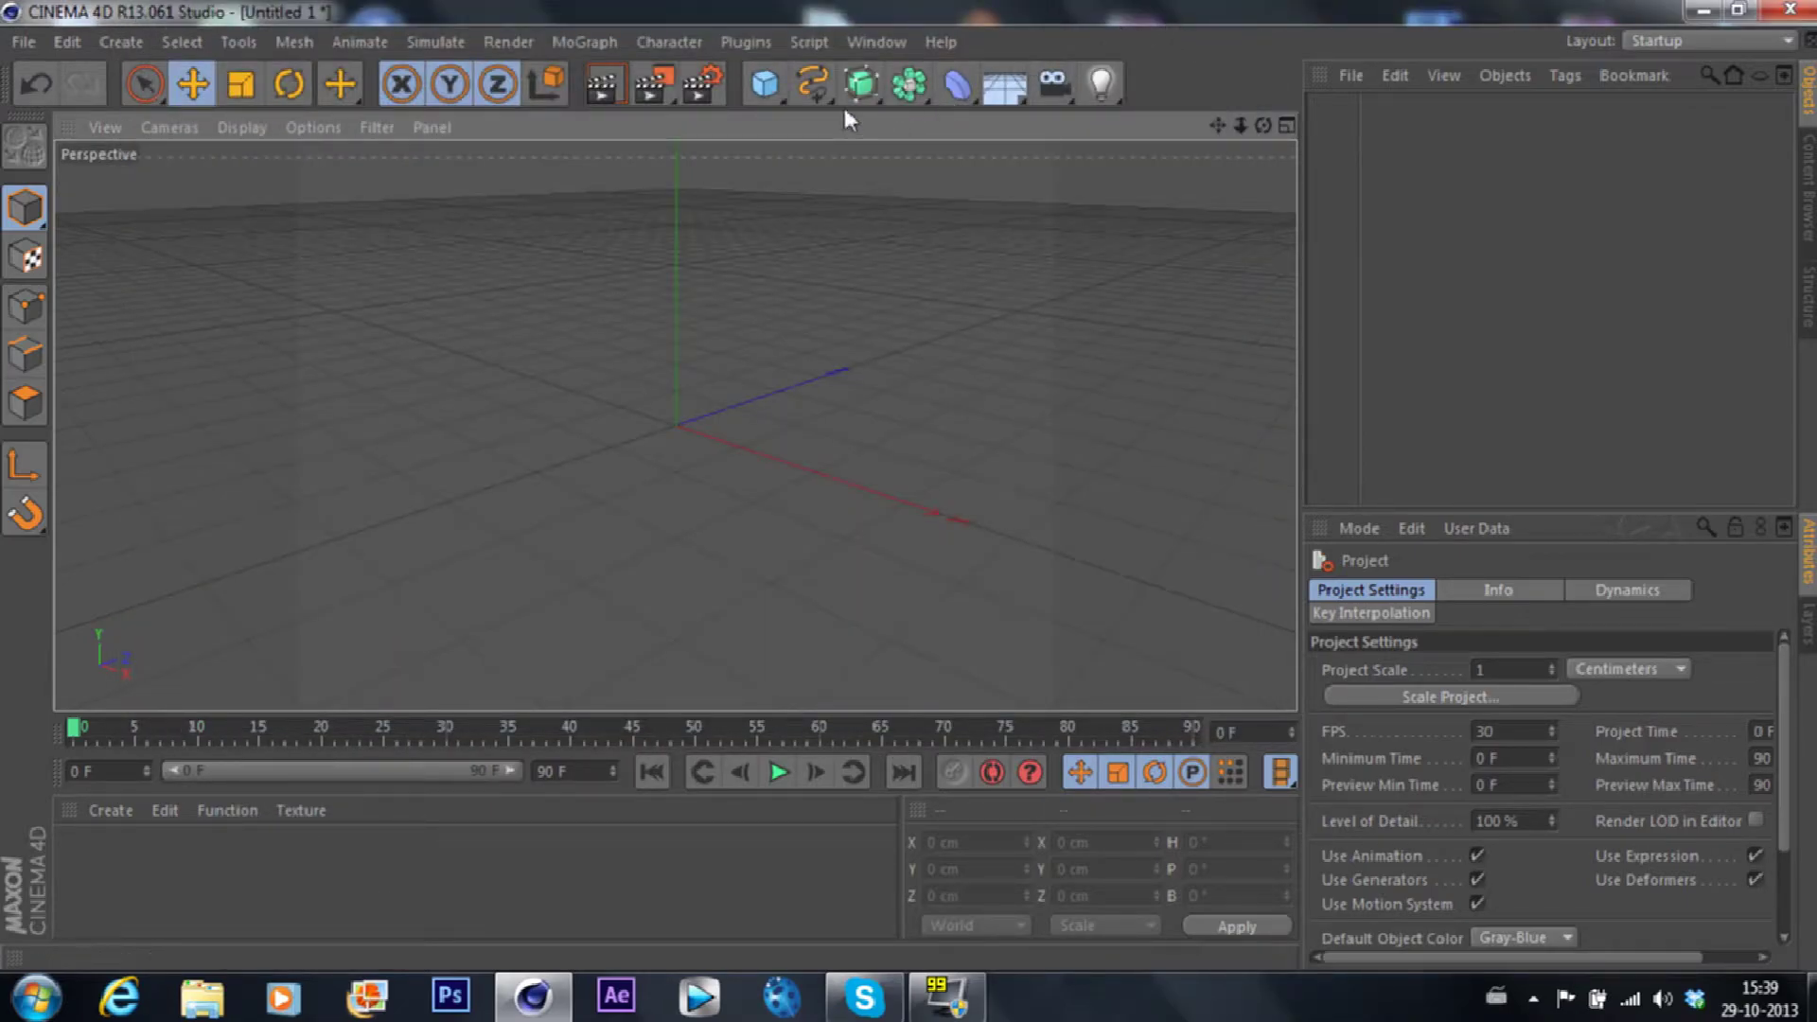
Step: Add a sphere to the scene with a 35 cm radius
drag(1264, 125, 1263, 203)
drag(765, 83, 1297, 217)
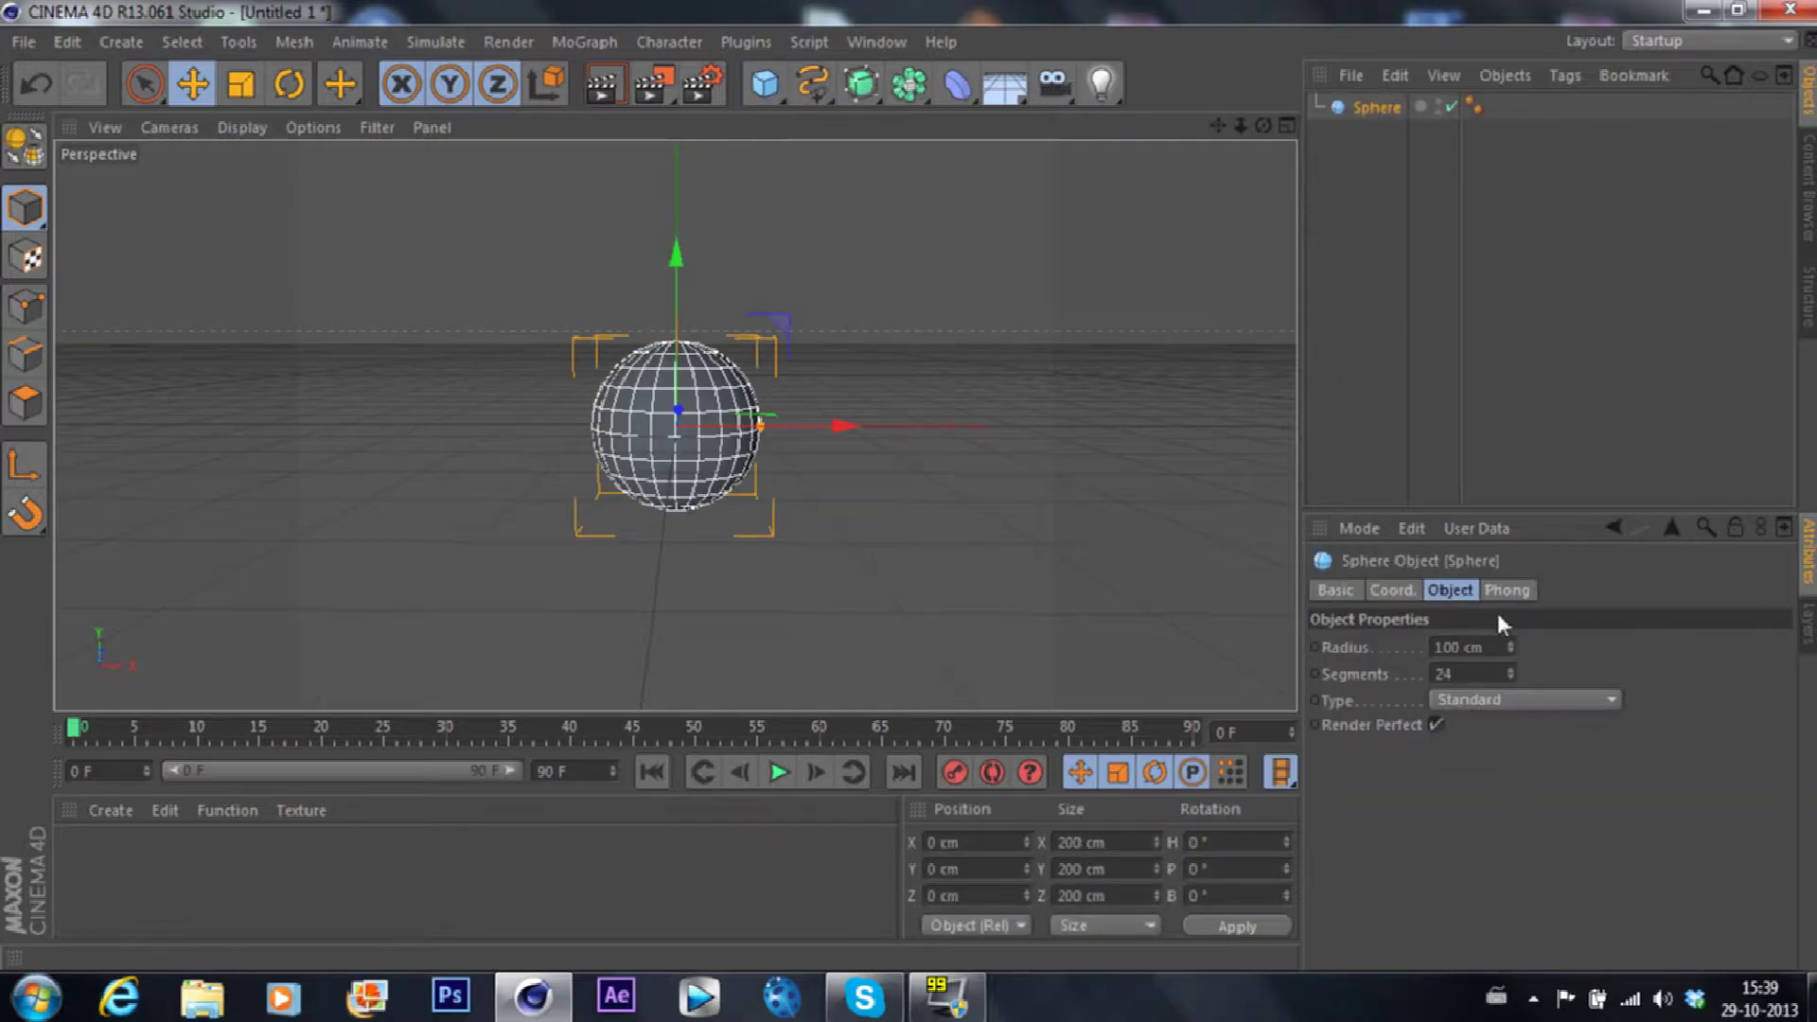
click(1458, 648)
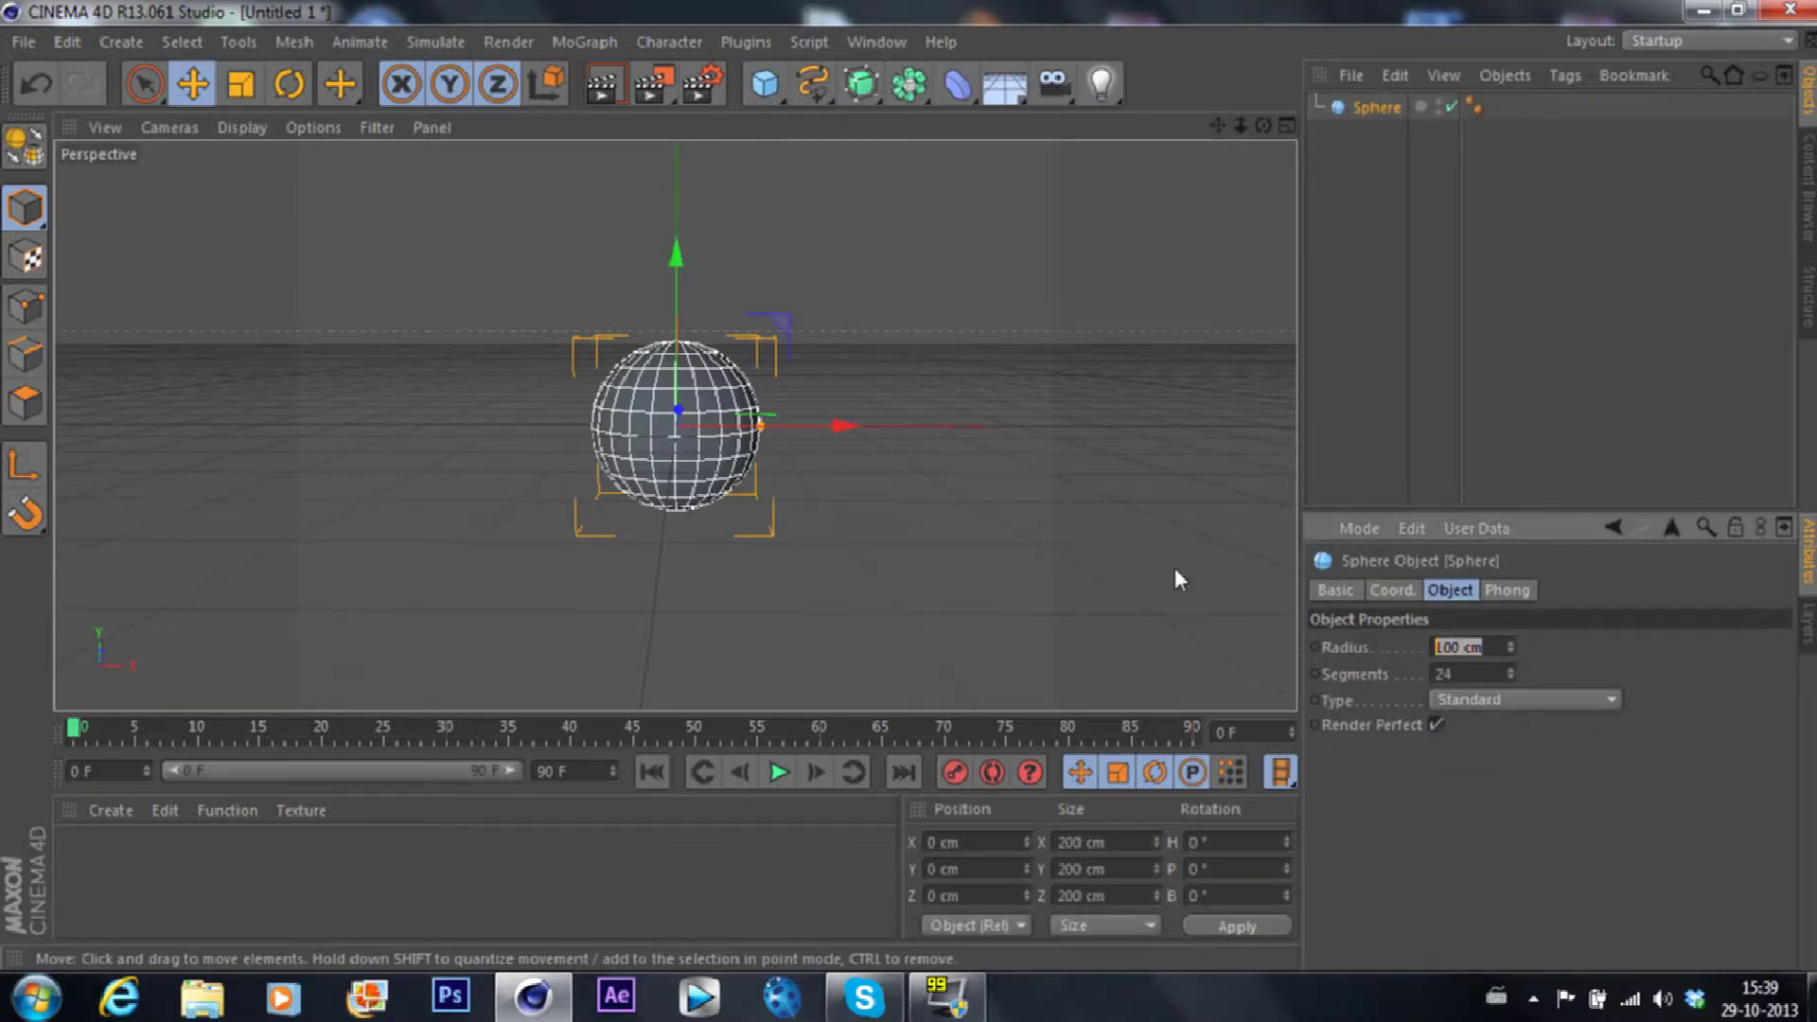
key(BackSpace)
text(35)
key(Return)
Step: Stretch the sphere to a Y scale of 2.5, making it 175 cm tall
click(1392, 590)
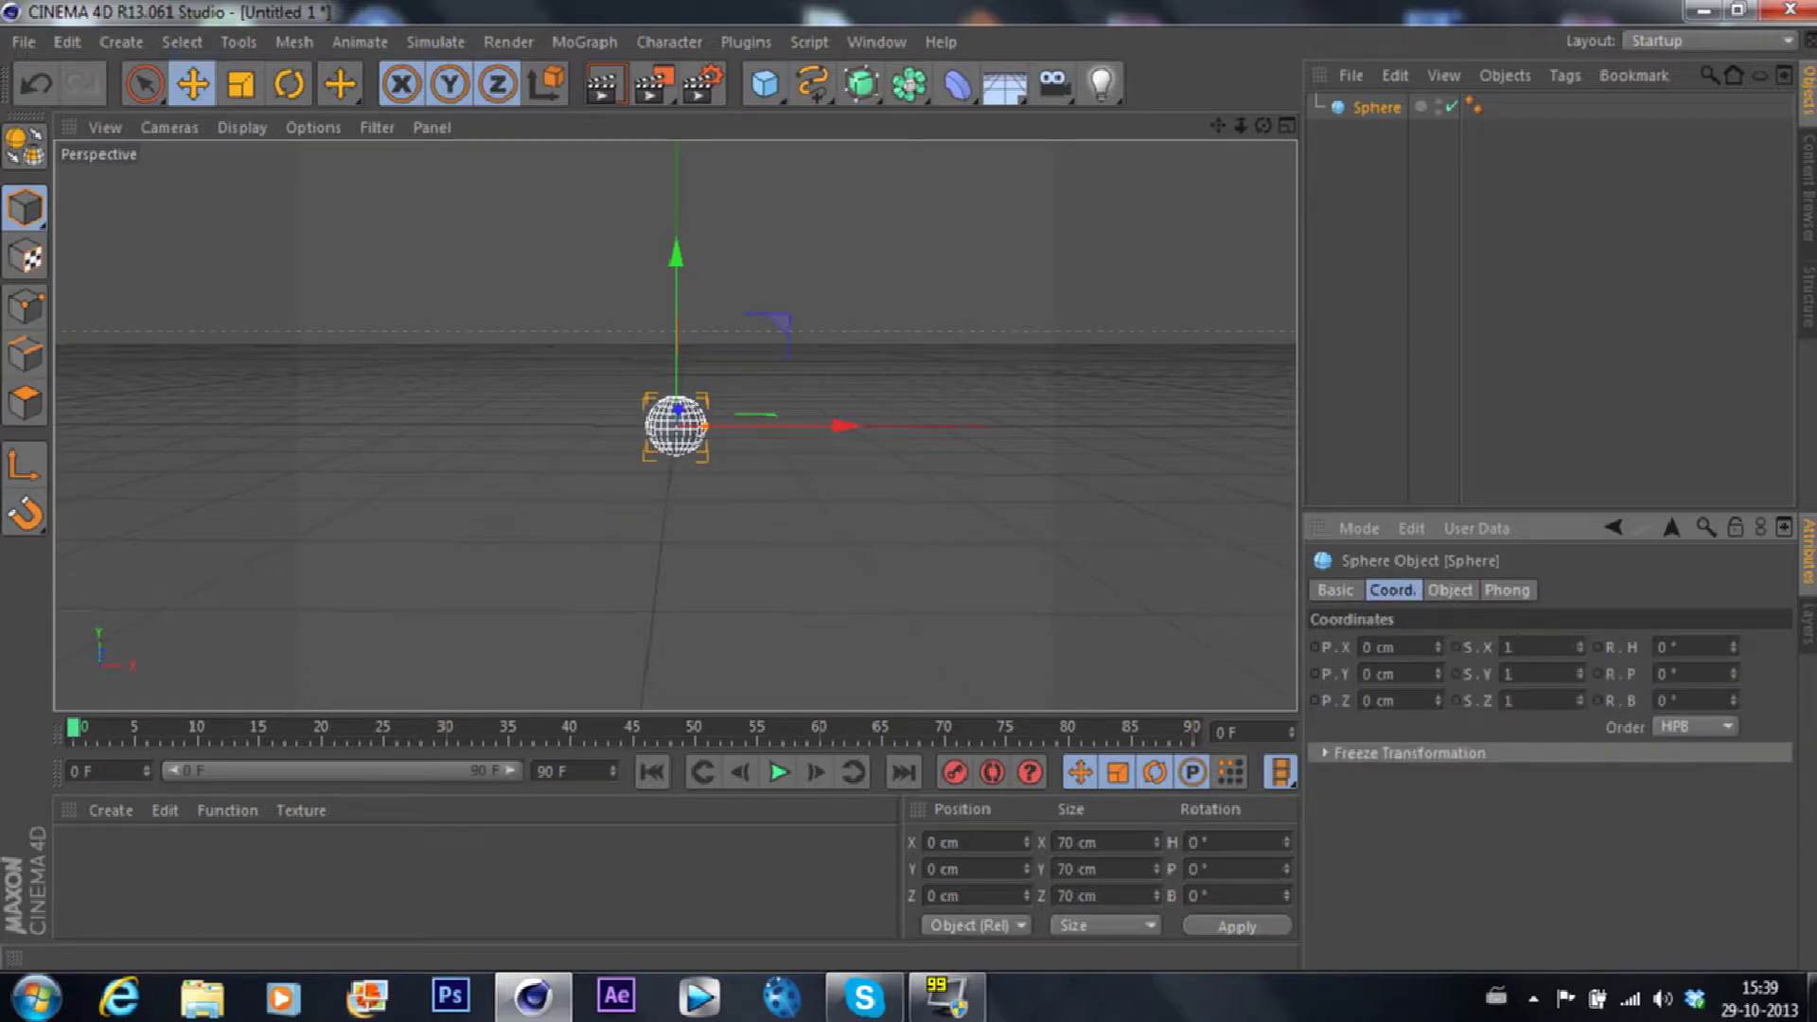
drag(1577, 663, 1577, 657)
text(2.5)
key(Return)
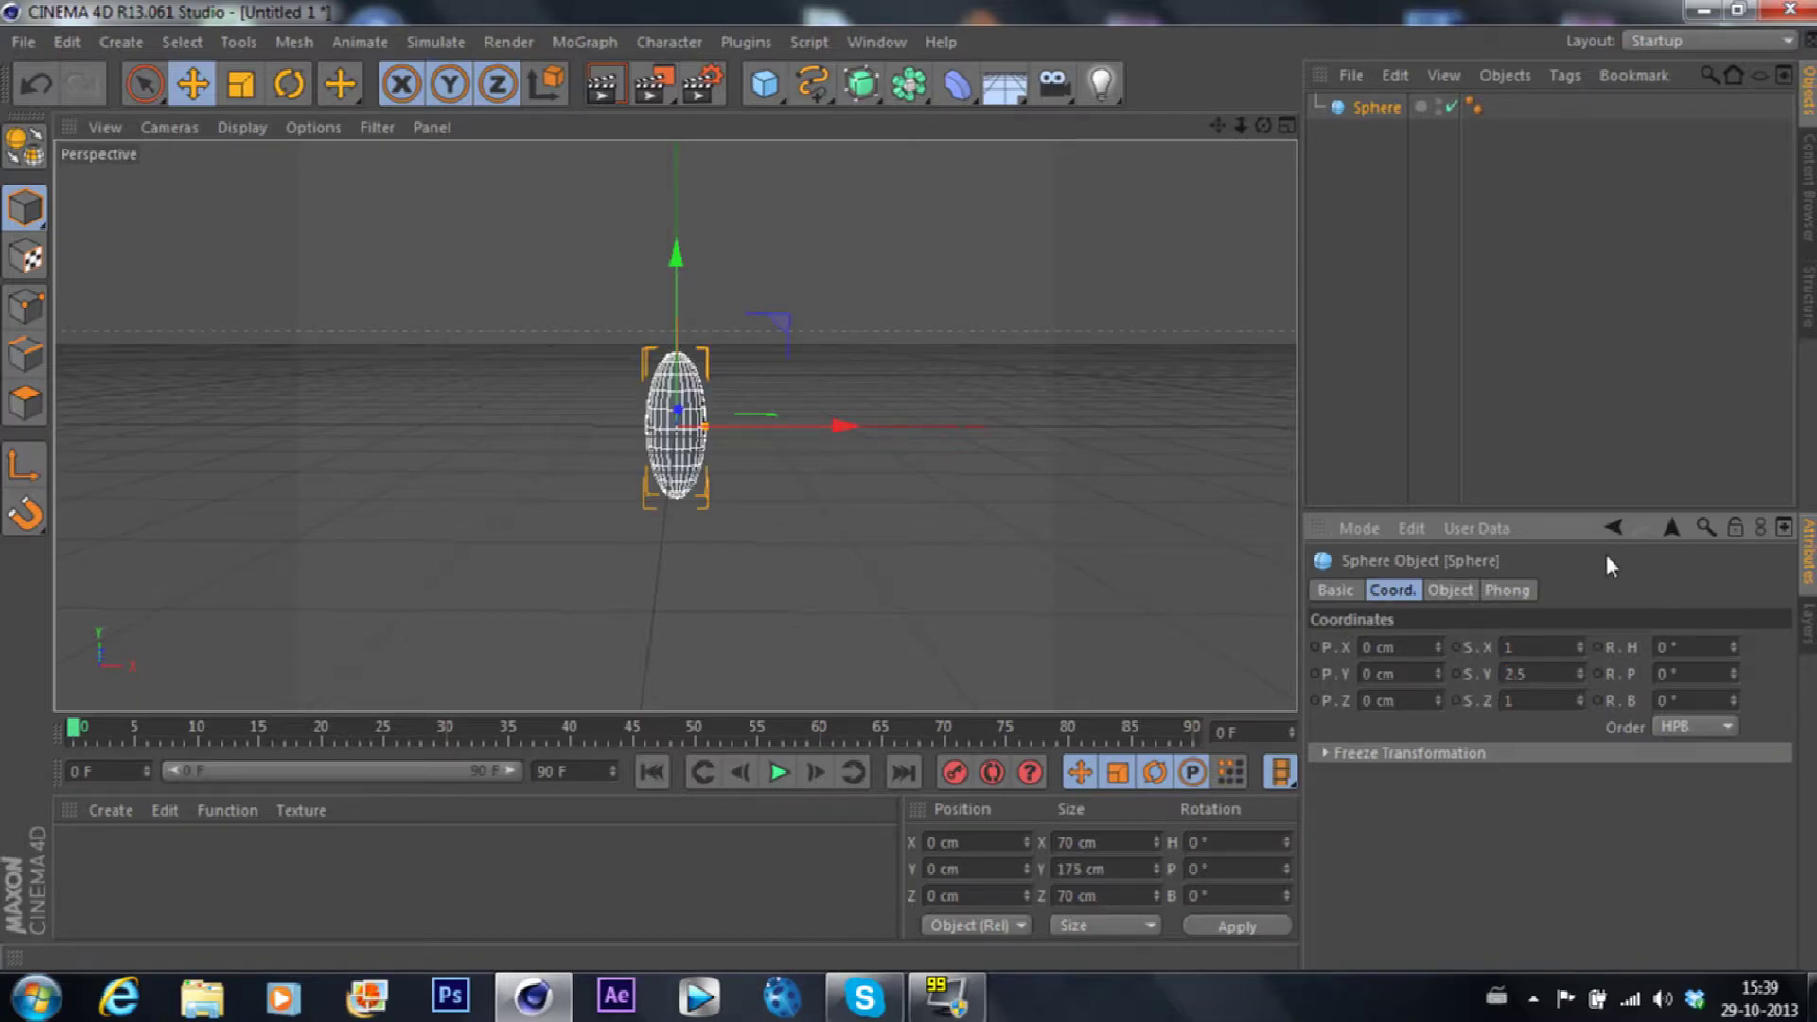
drag(1240, 124, 1216, 202)
click(1359, 211)
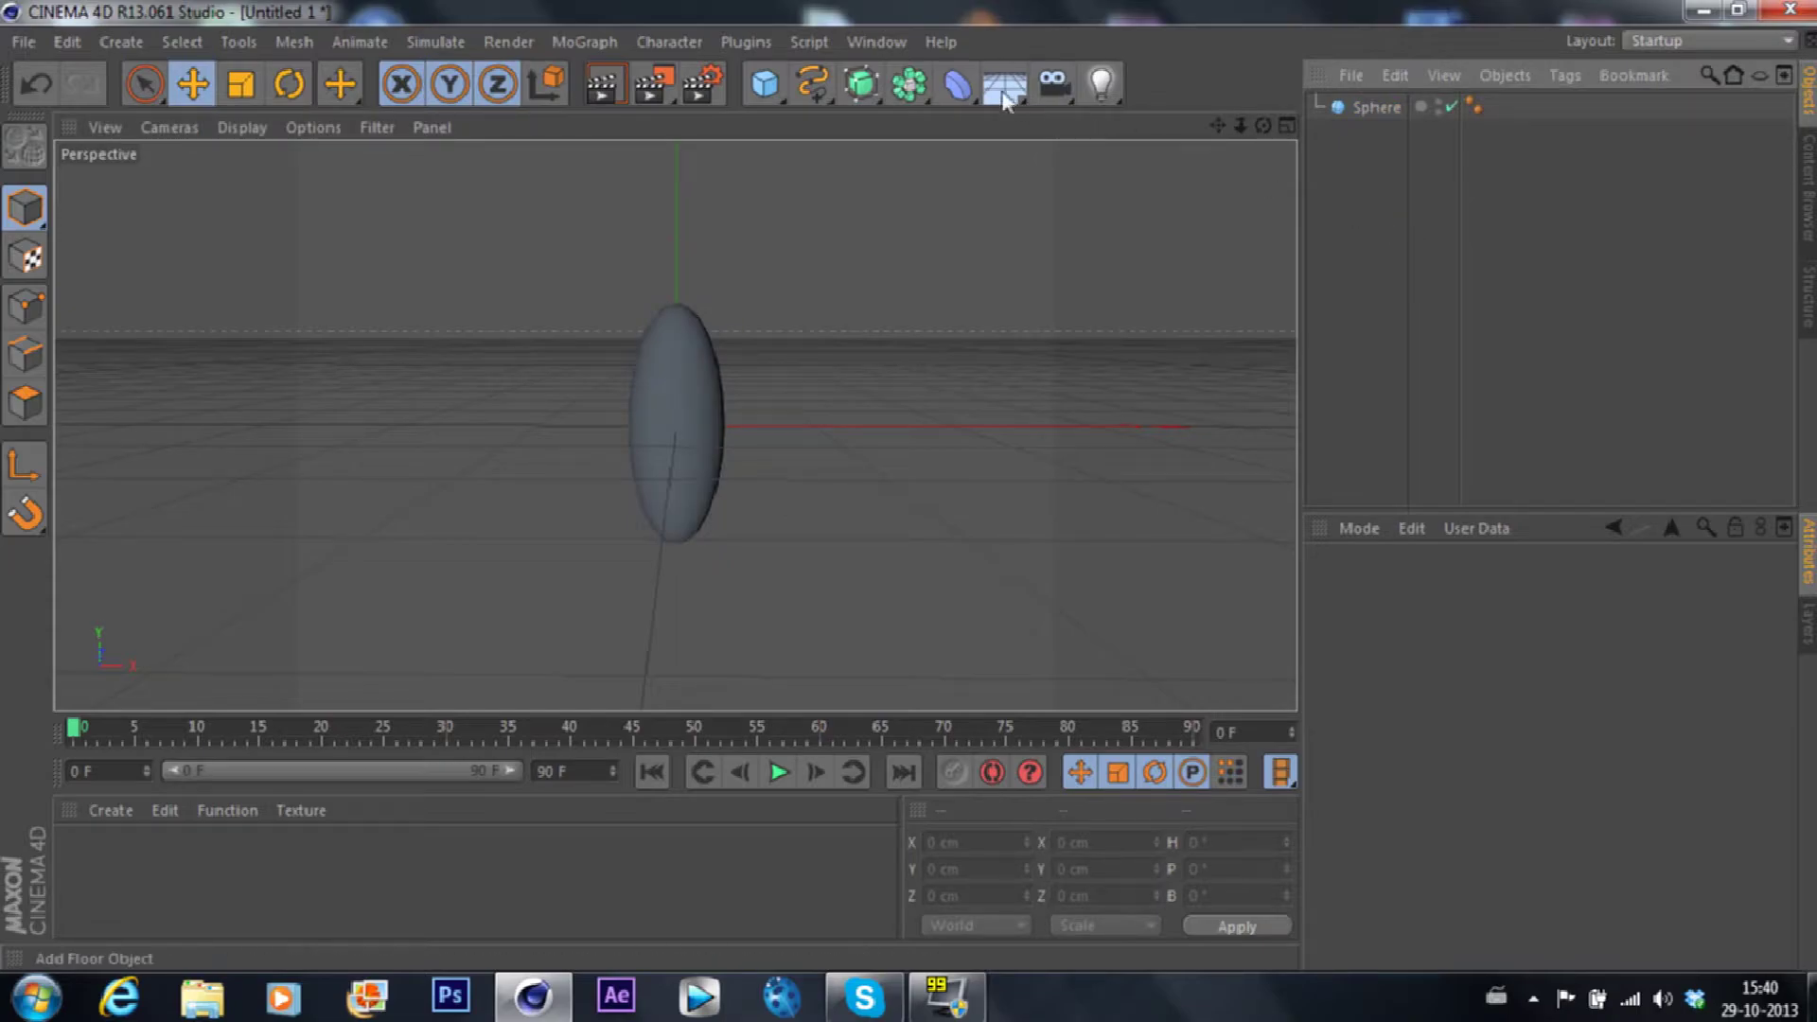
Step: Add a Taper deformer and make it a child of the Sphere
drag(975, 93, 1662, 128)
drag(1384, 111, 1376, 132)
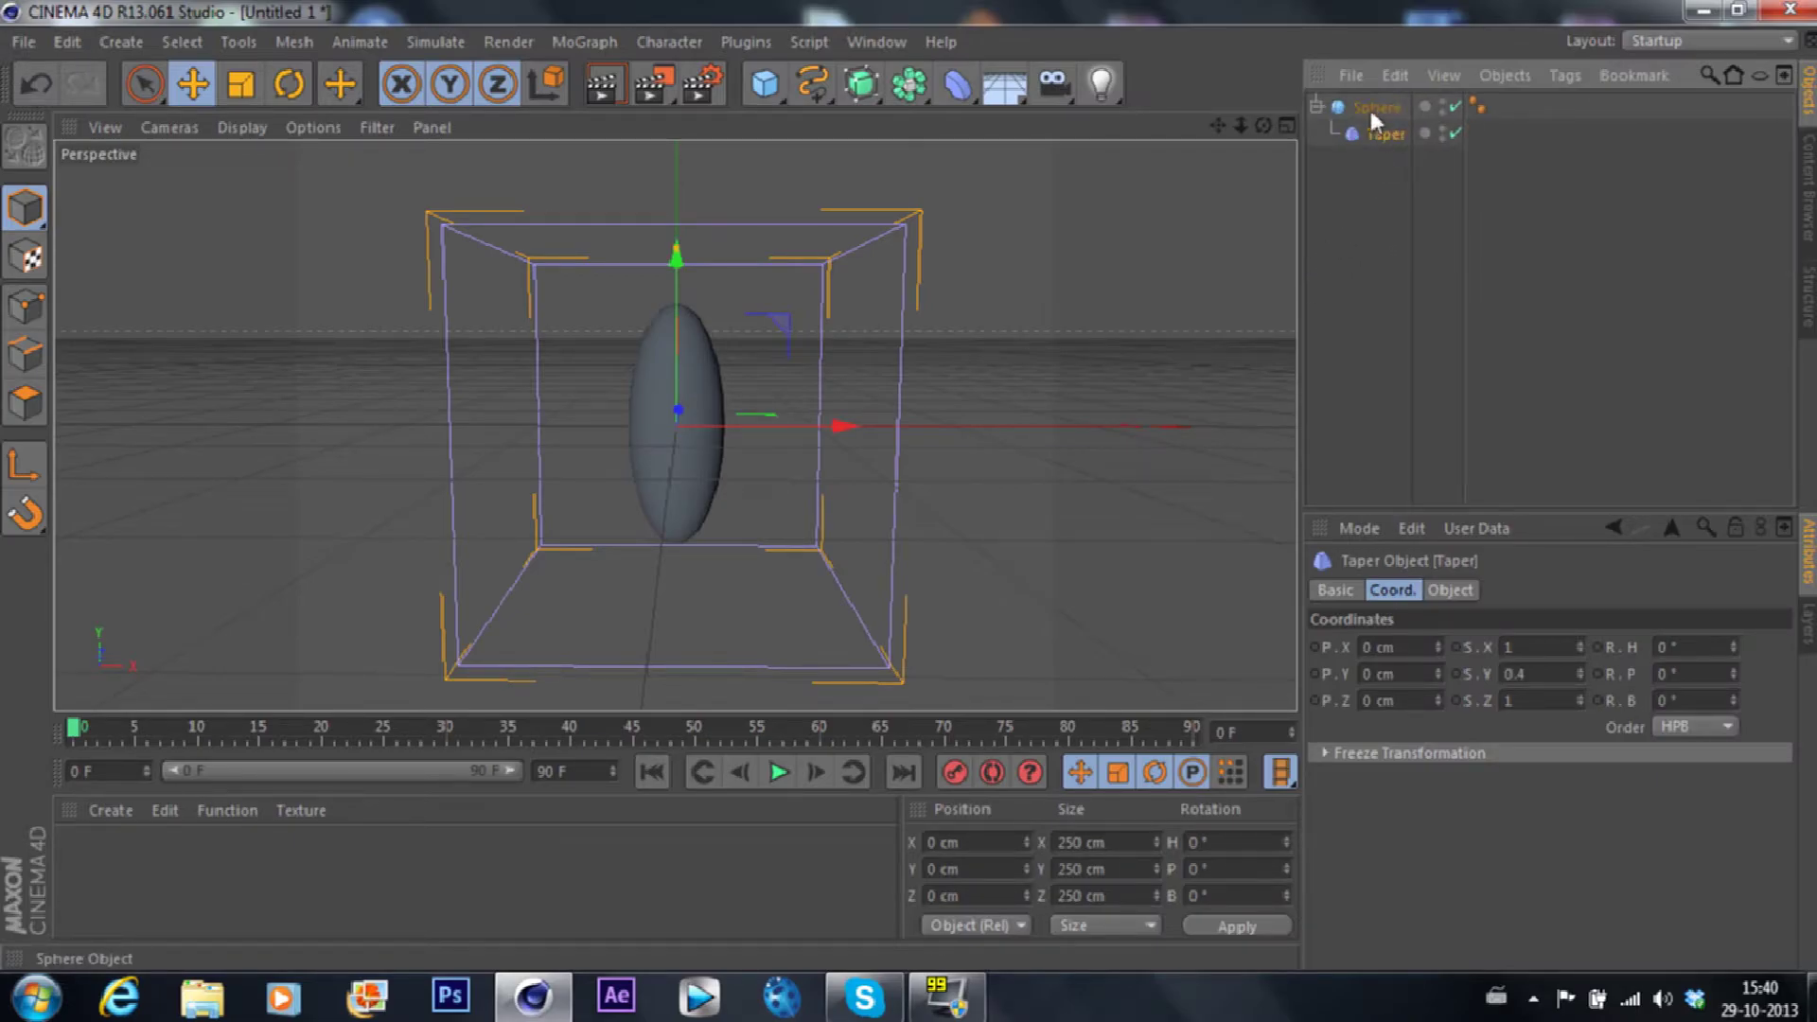
click(1369, 106)
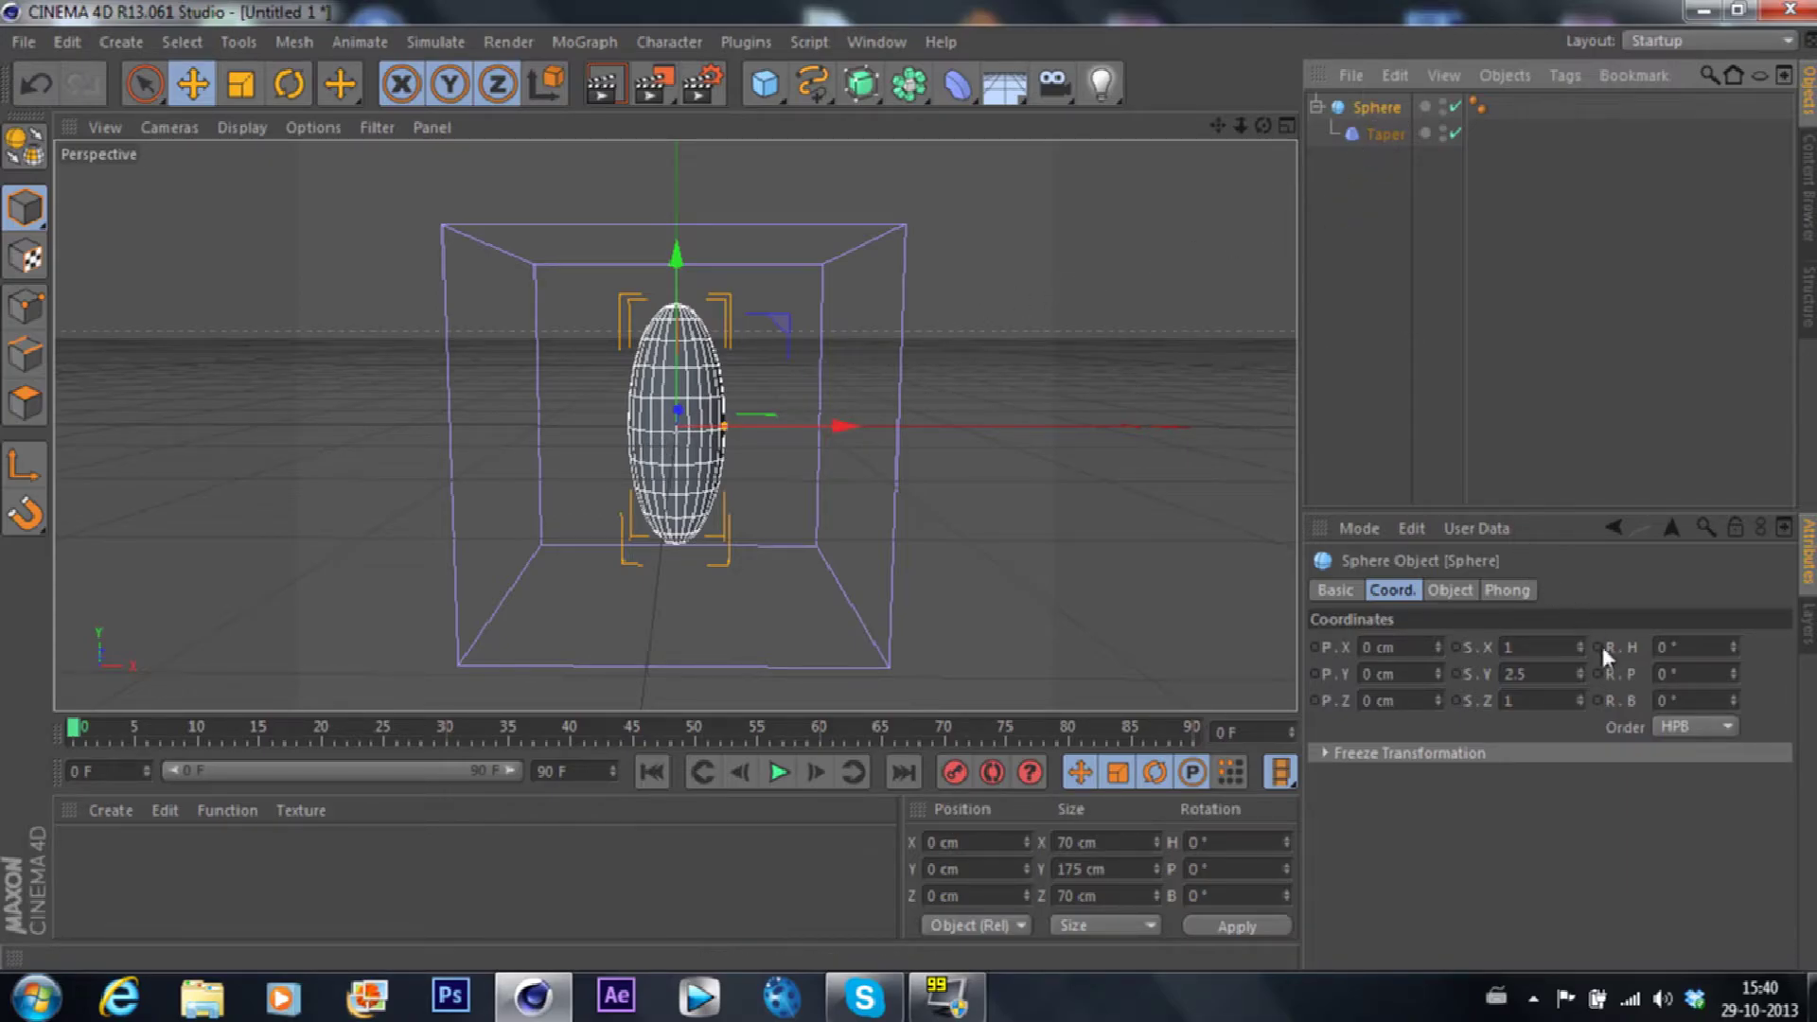
click(1384, 134)
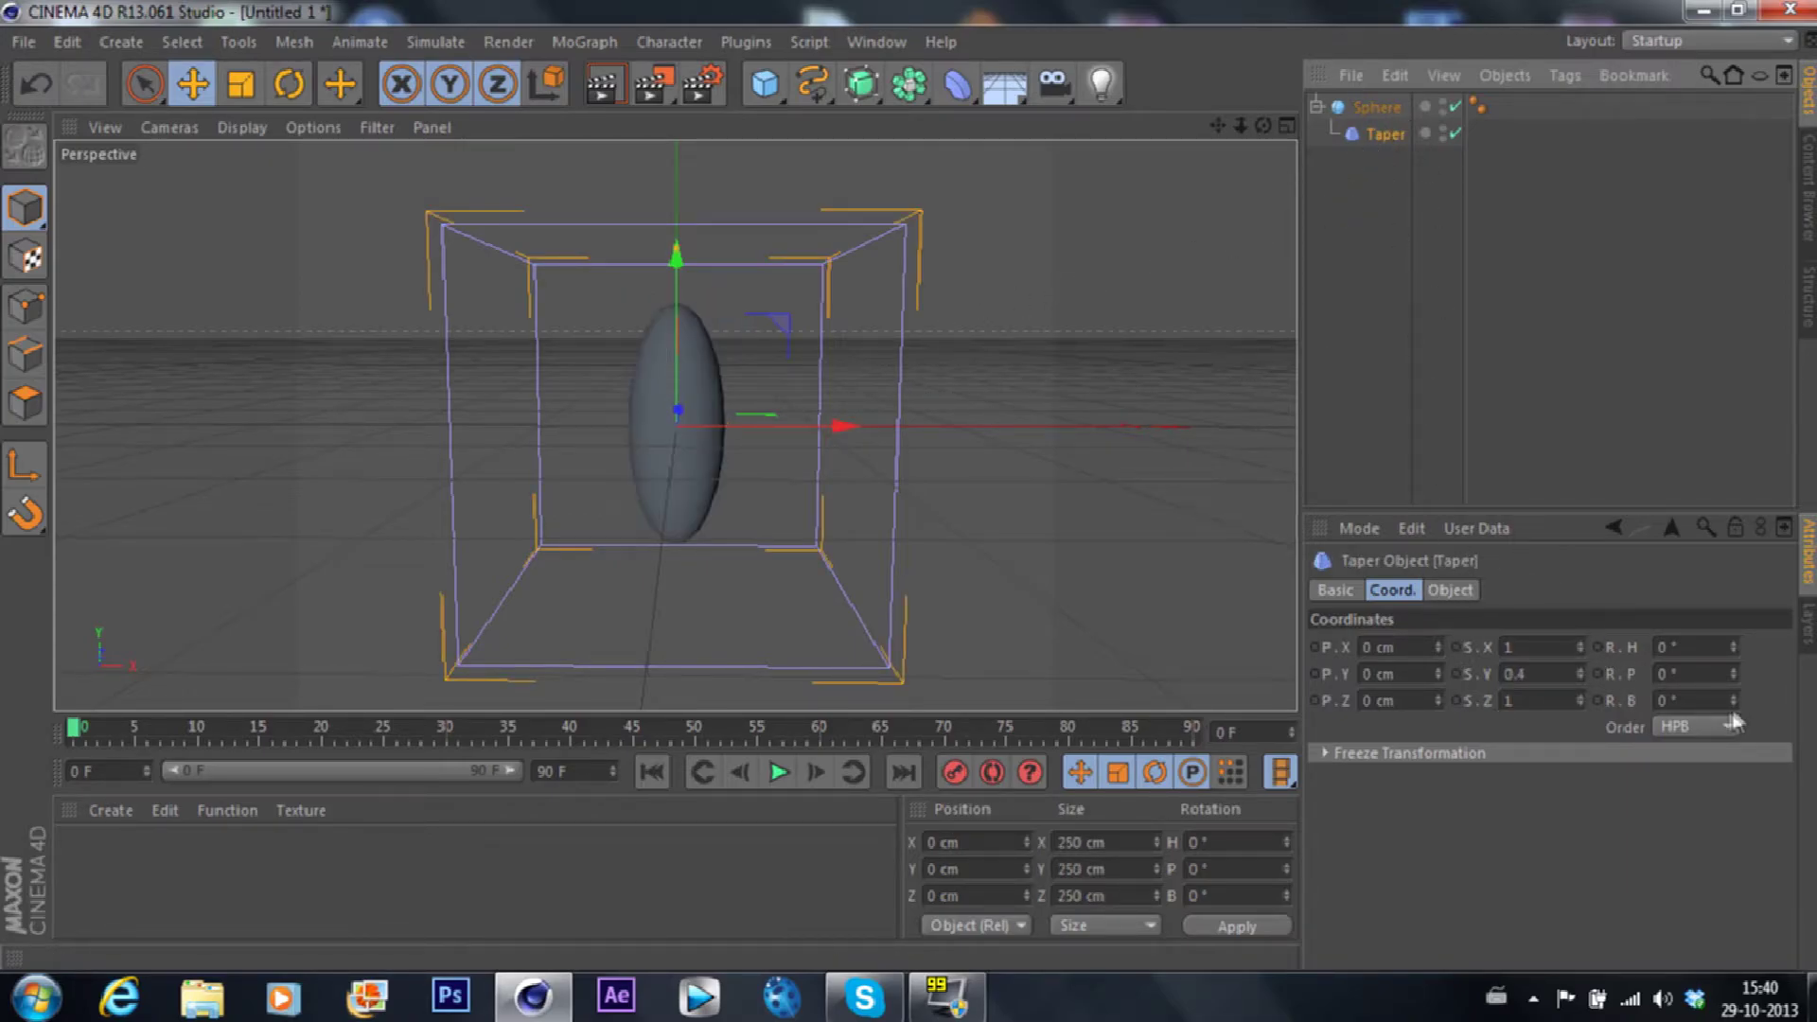
Step: Set the Taper Strength to 140% and check the teardrop in a test render
click(1449, 590)
drag(1479, 697, 1475, 691)
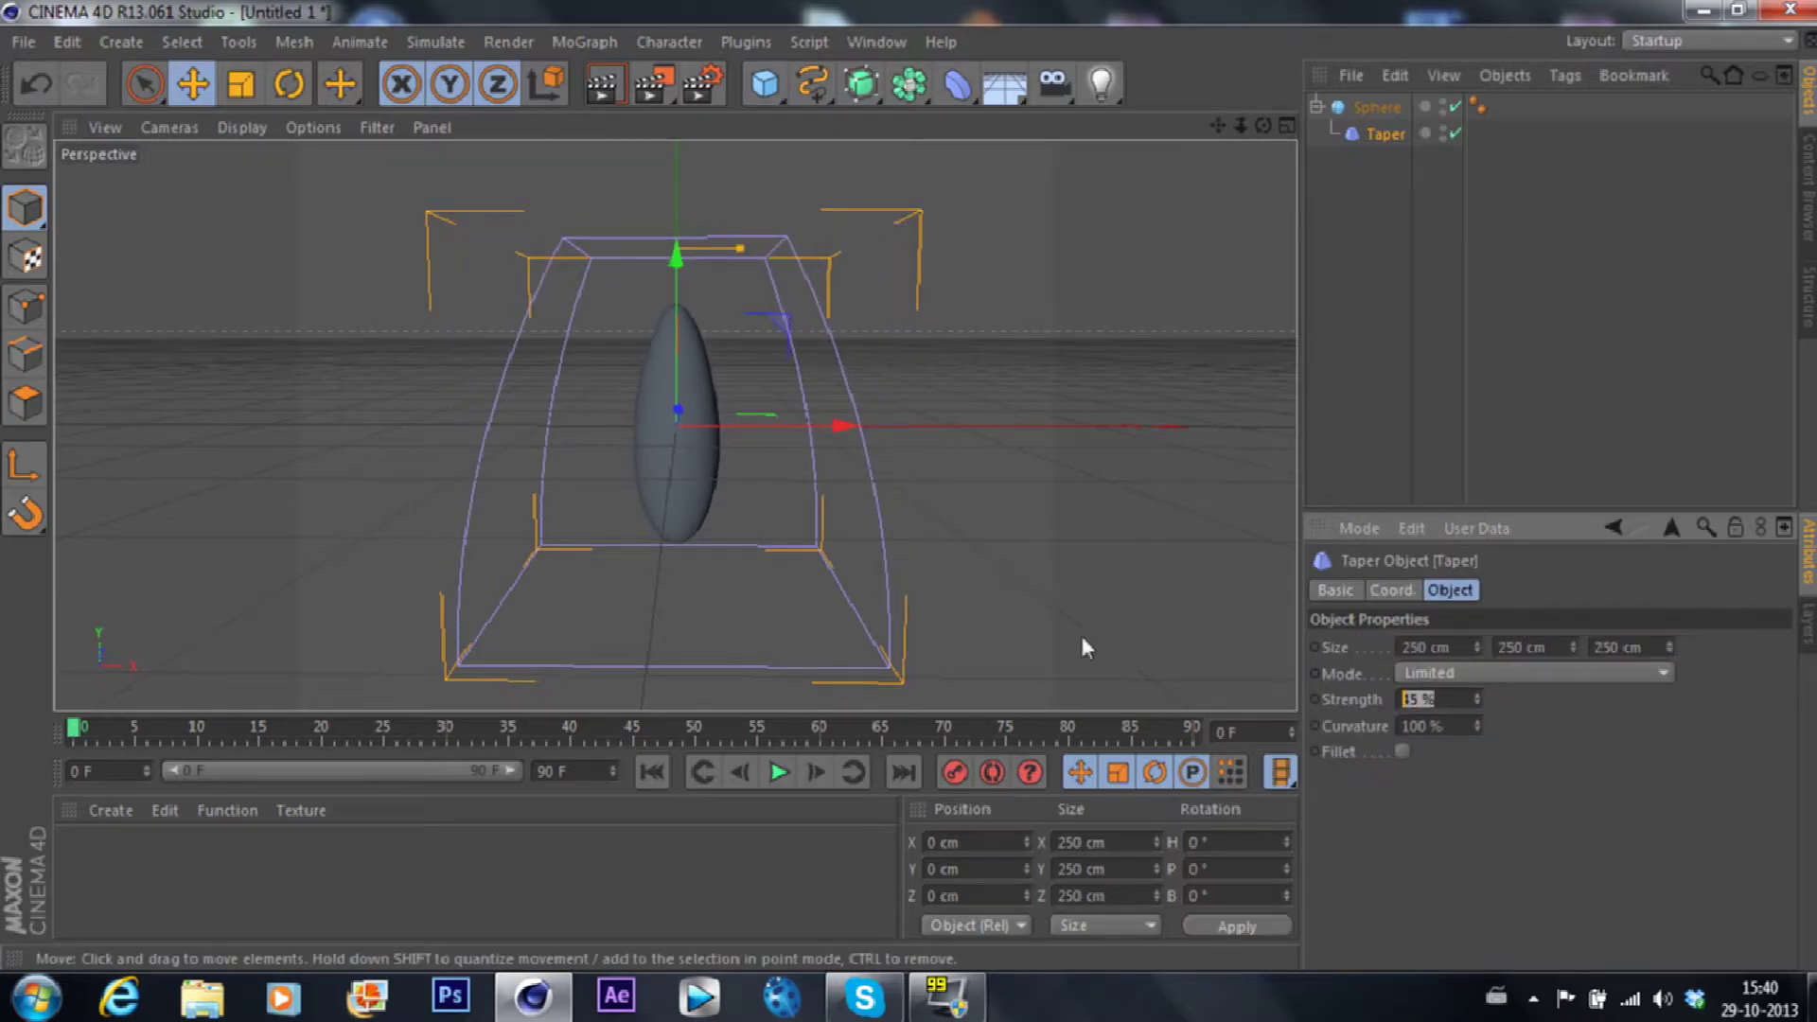
key(BackSpace)
text(140)
key(Return)
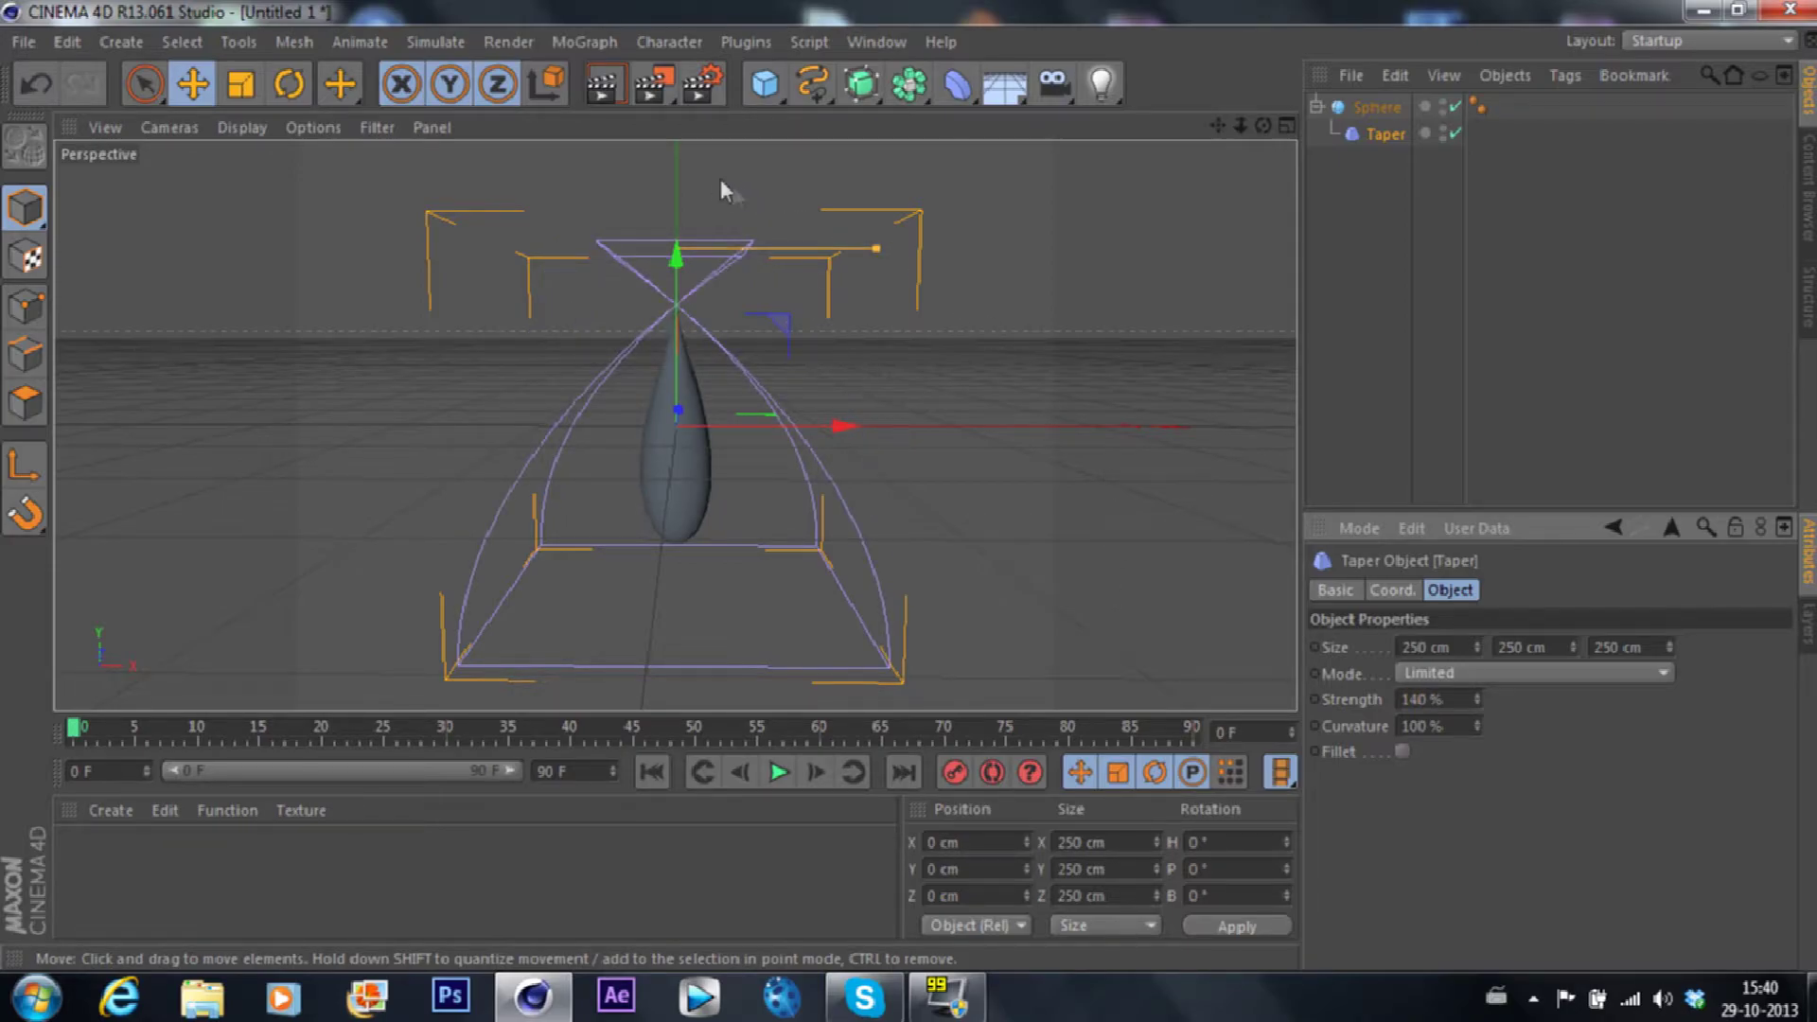
click(602, 83)
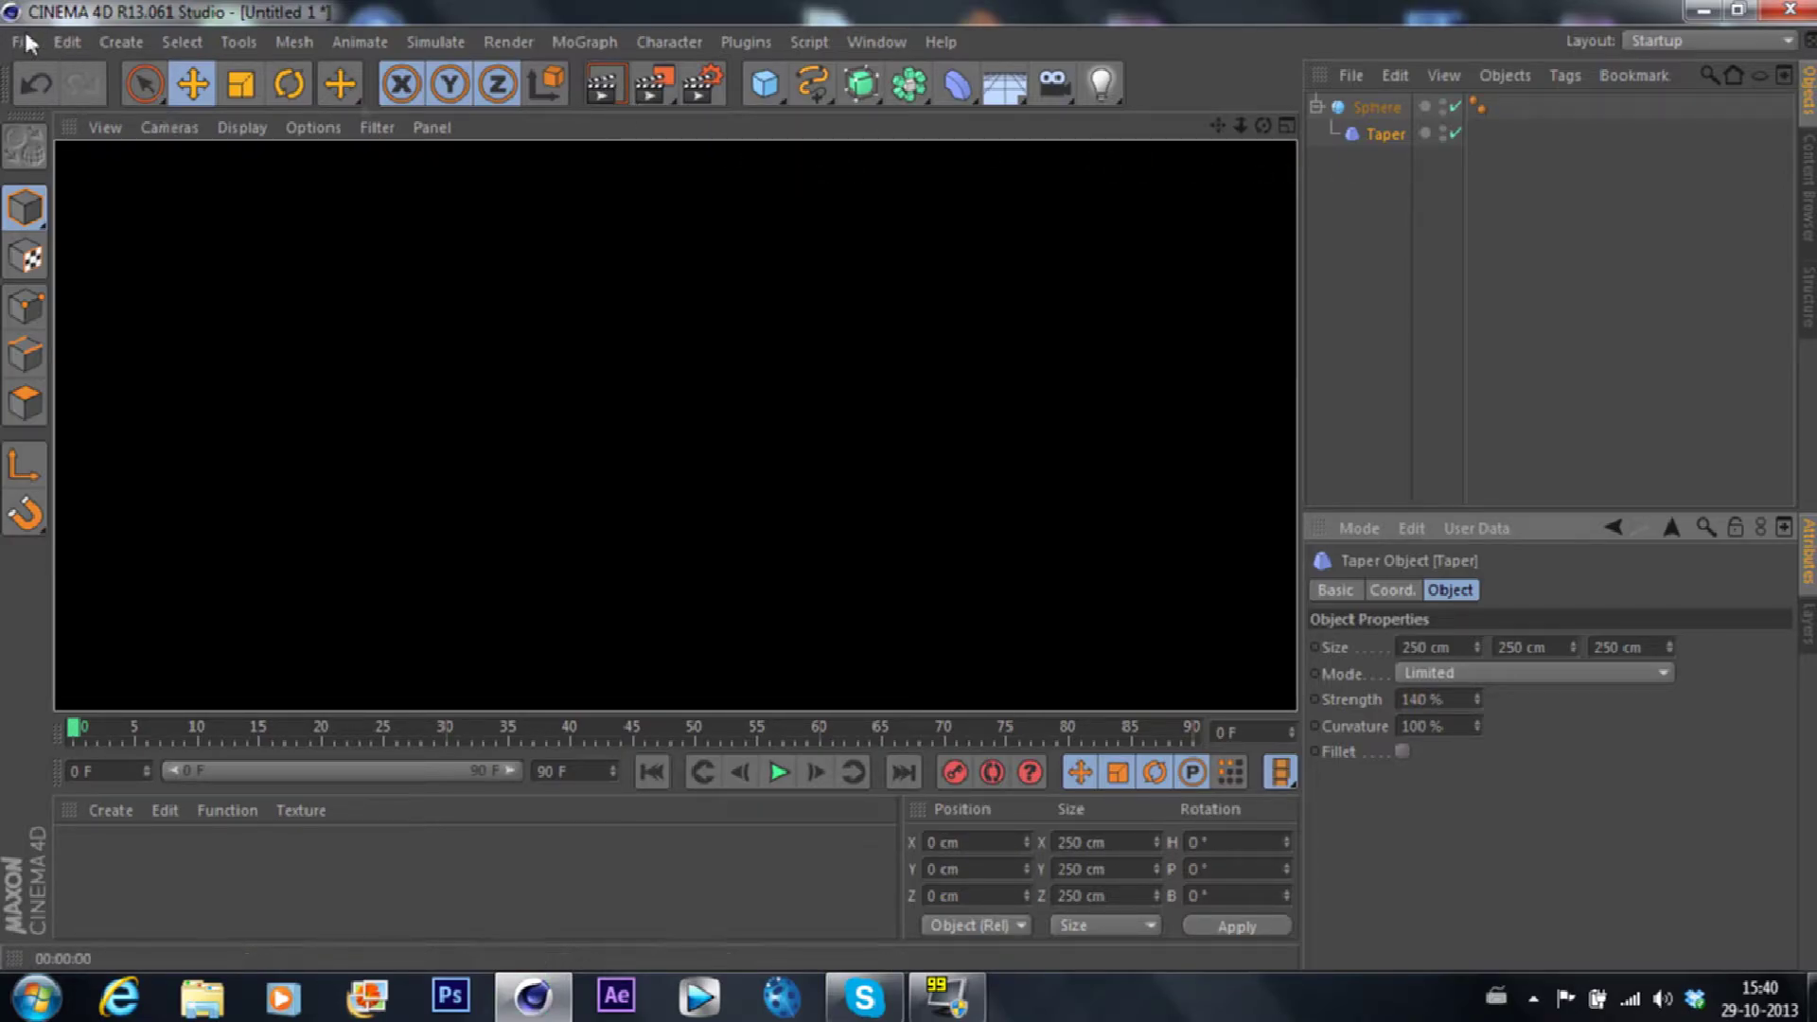
click(1319, 231)
Step: Merge Light Studio 2 from the graphics pack's Cinema 4D folder into the scene
click(24, 41)
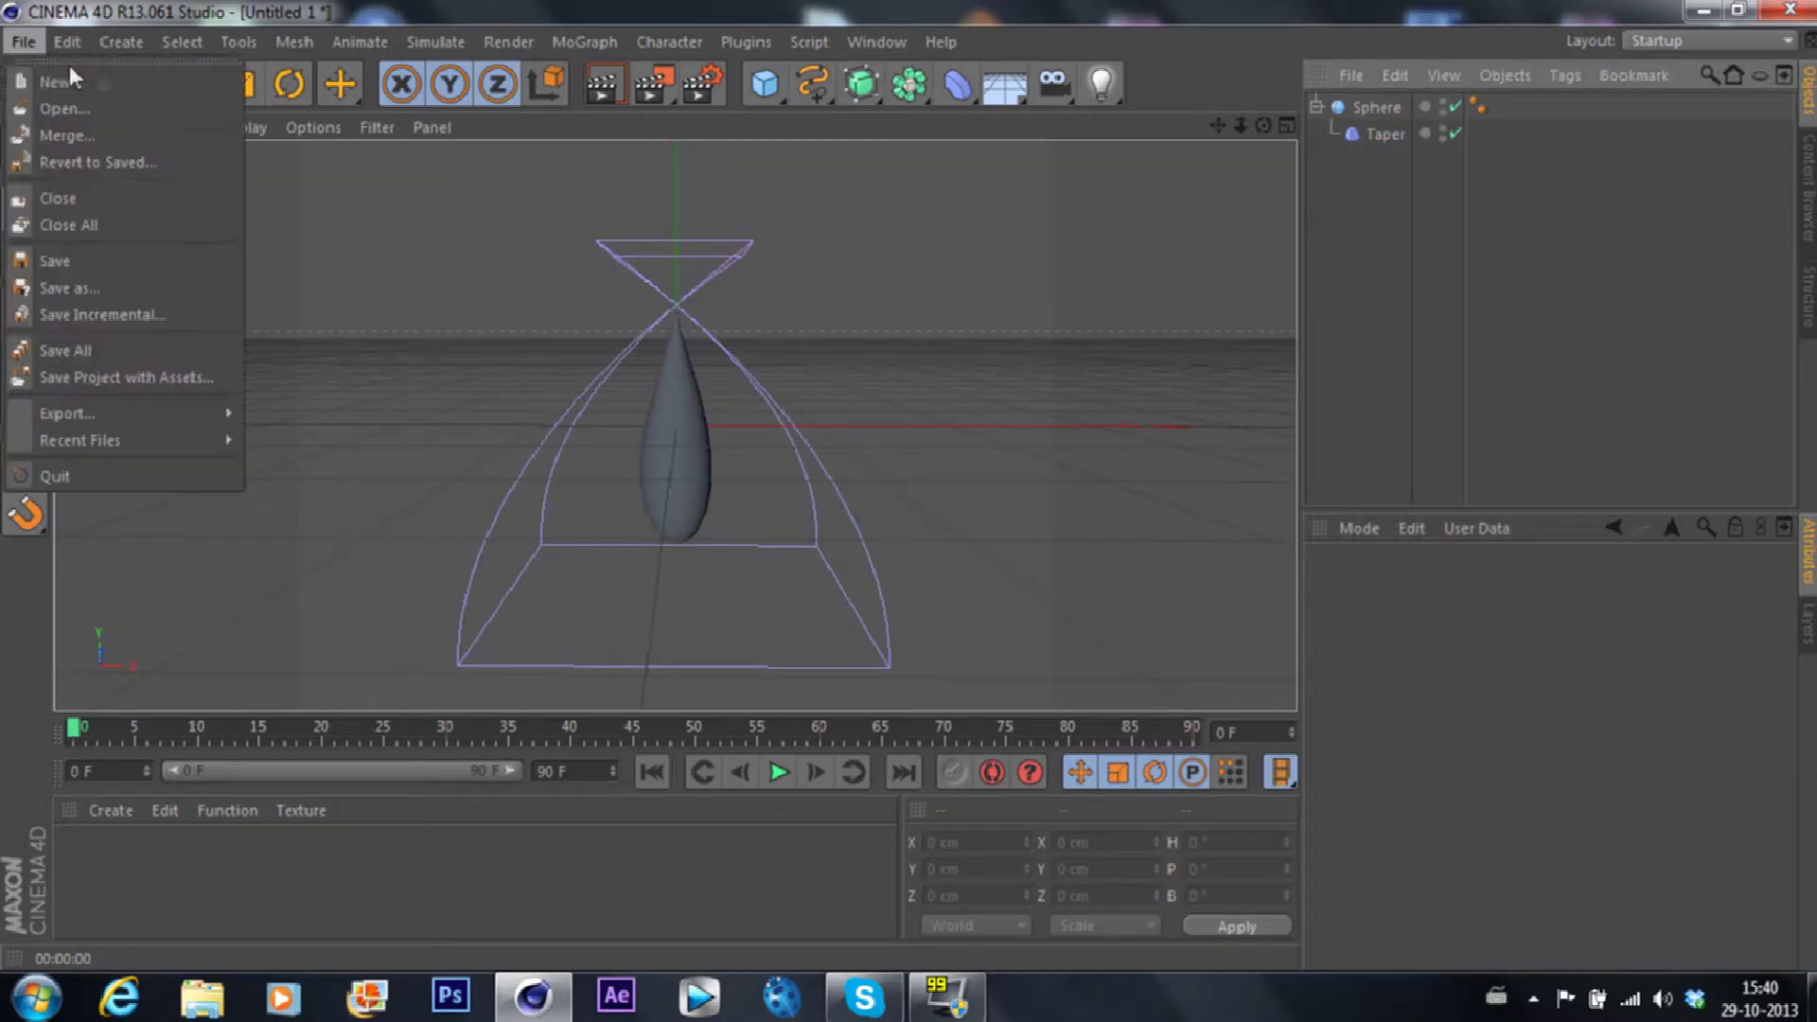
click(82, 144)
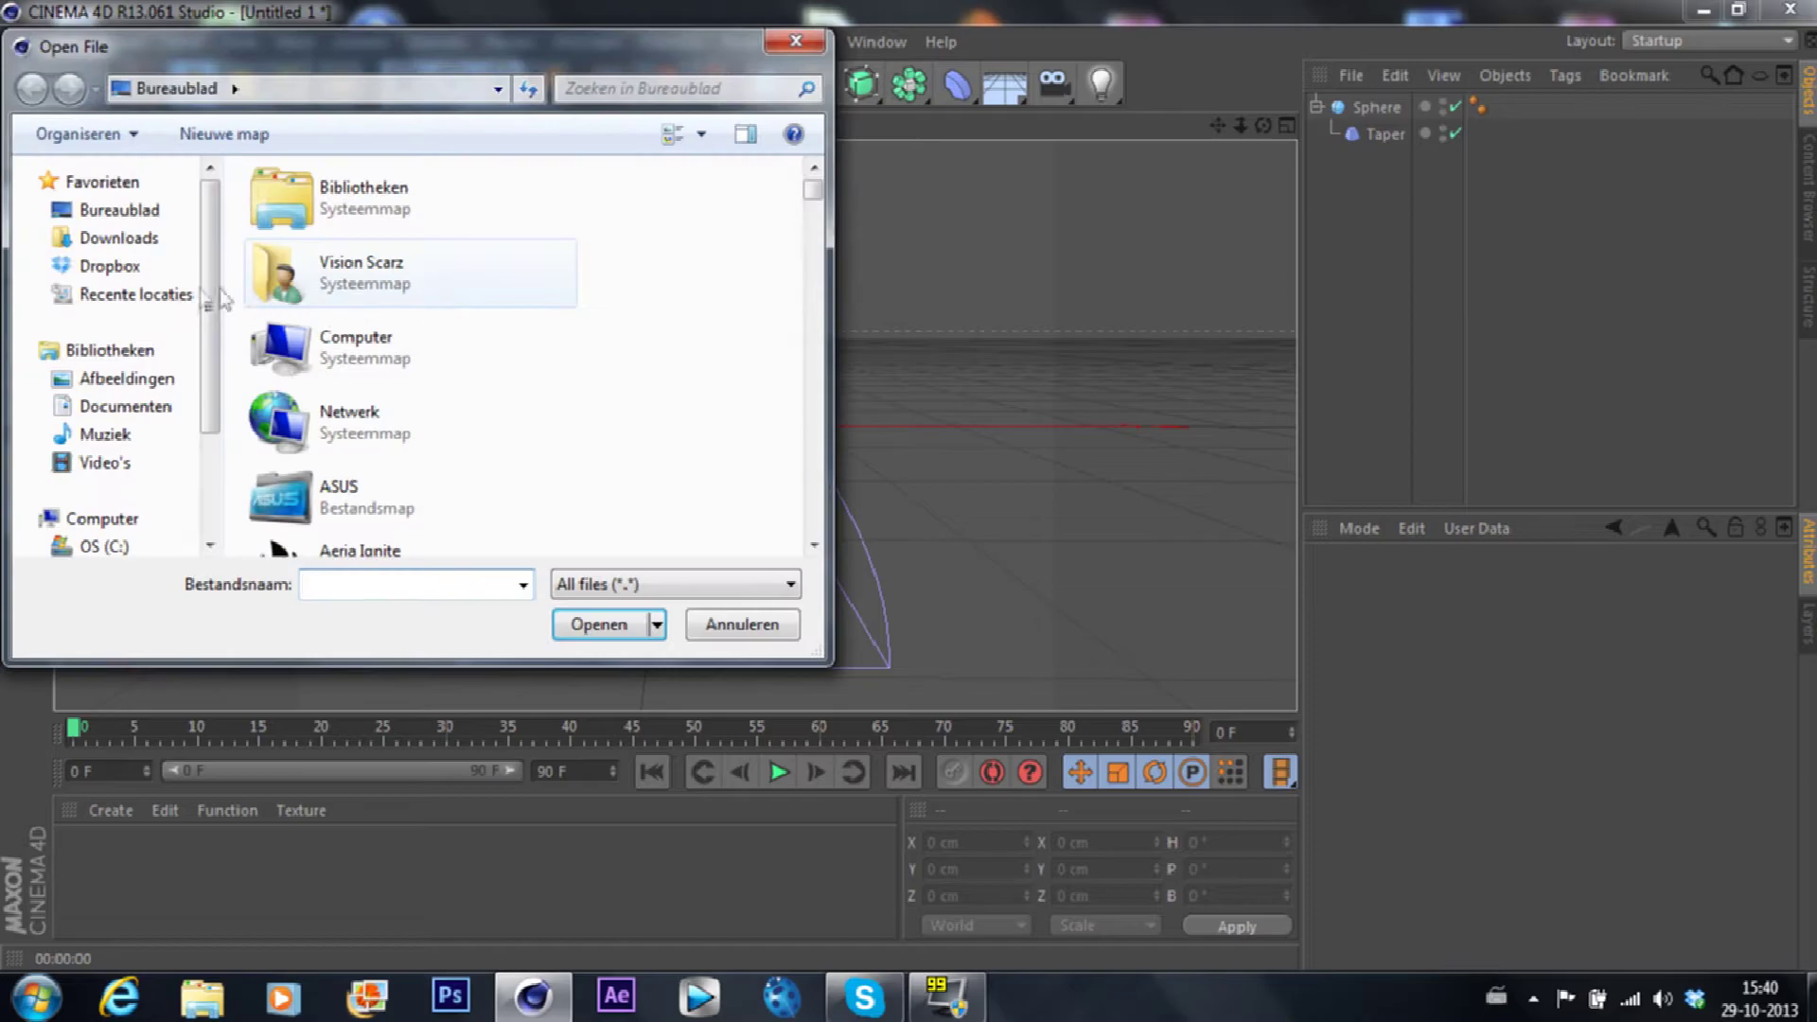
drag(812, 200, 813, 290)
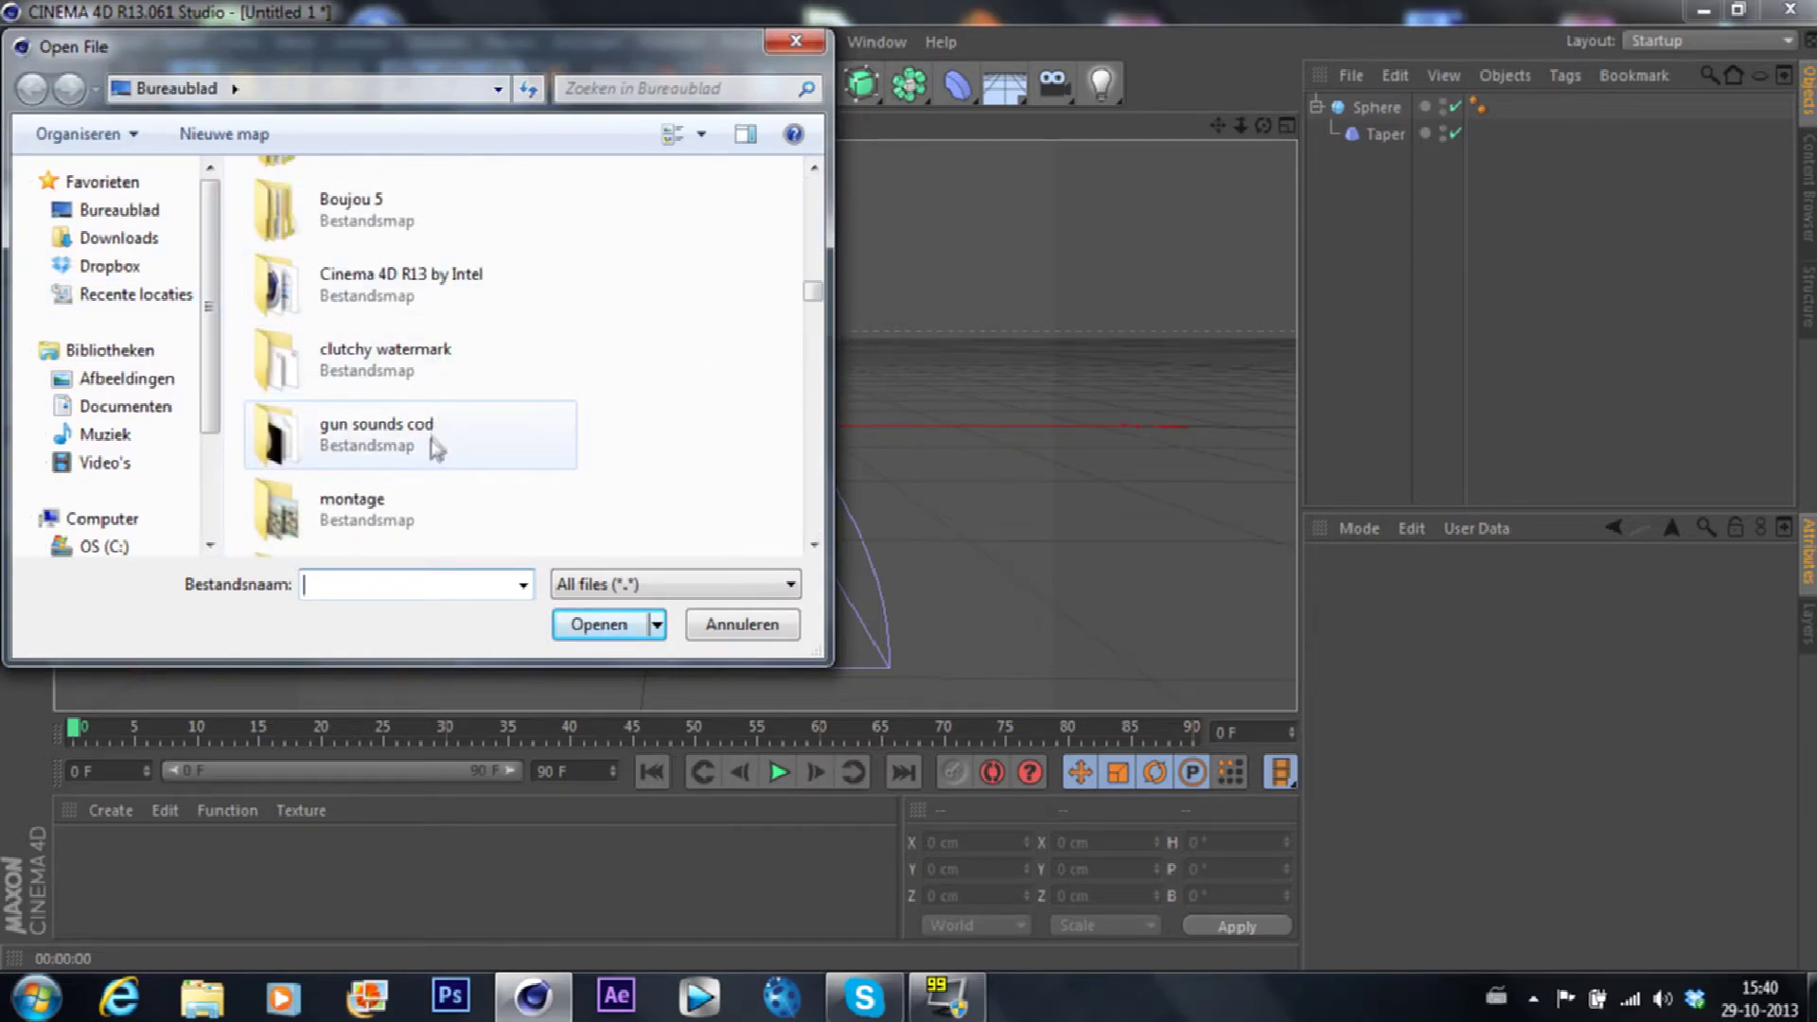
mouse_move(812, 290)
mouse_down()
mouse_move(812, 276)
mouse_move(825, 320)
mouse_up()
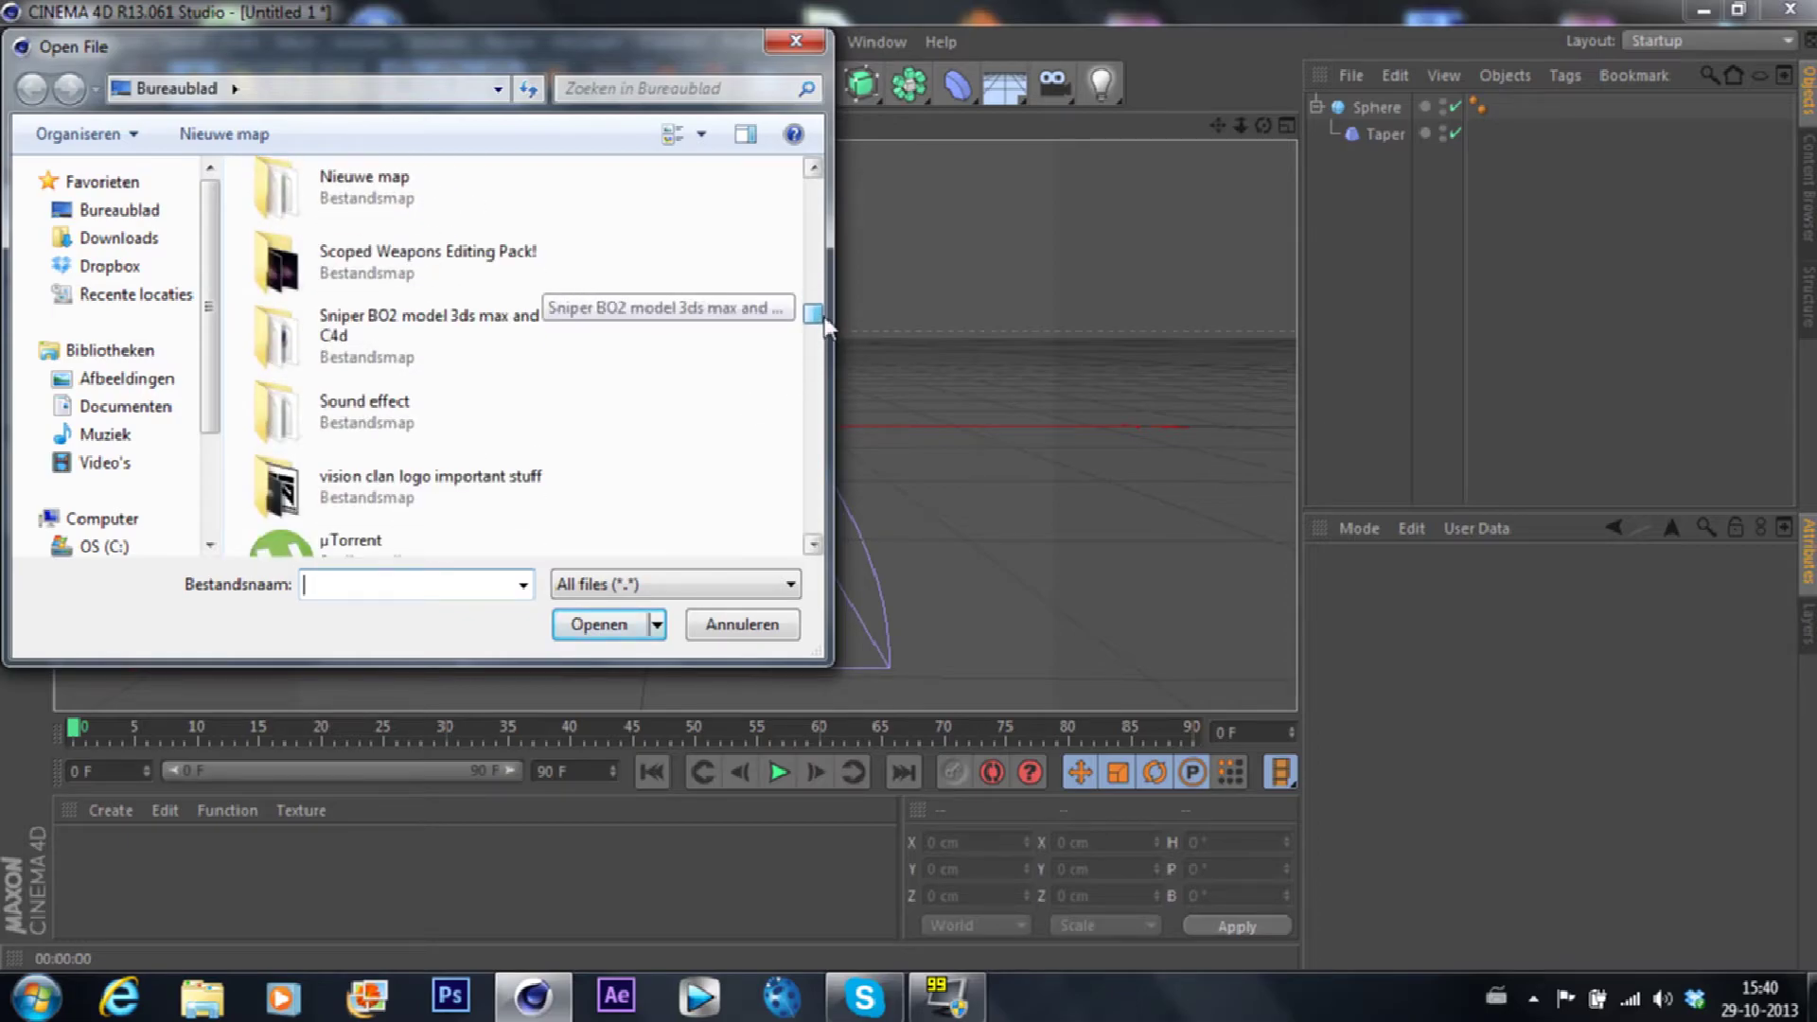
double_click(530, 270)
double_click(498, 214)
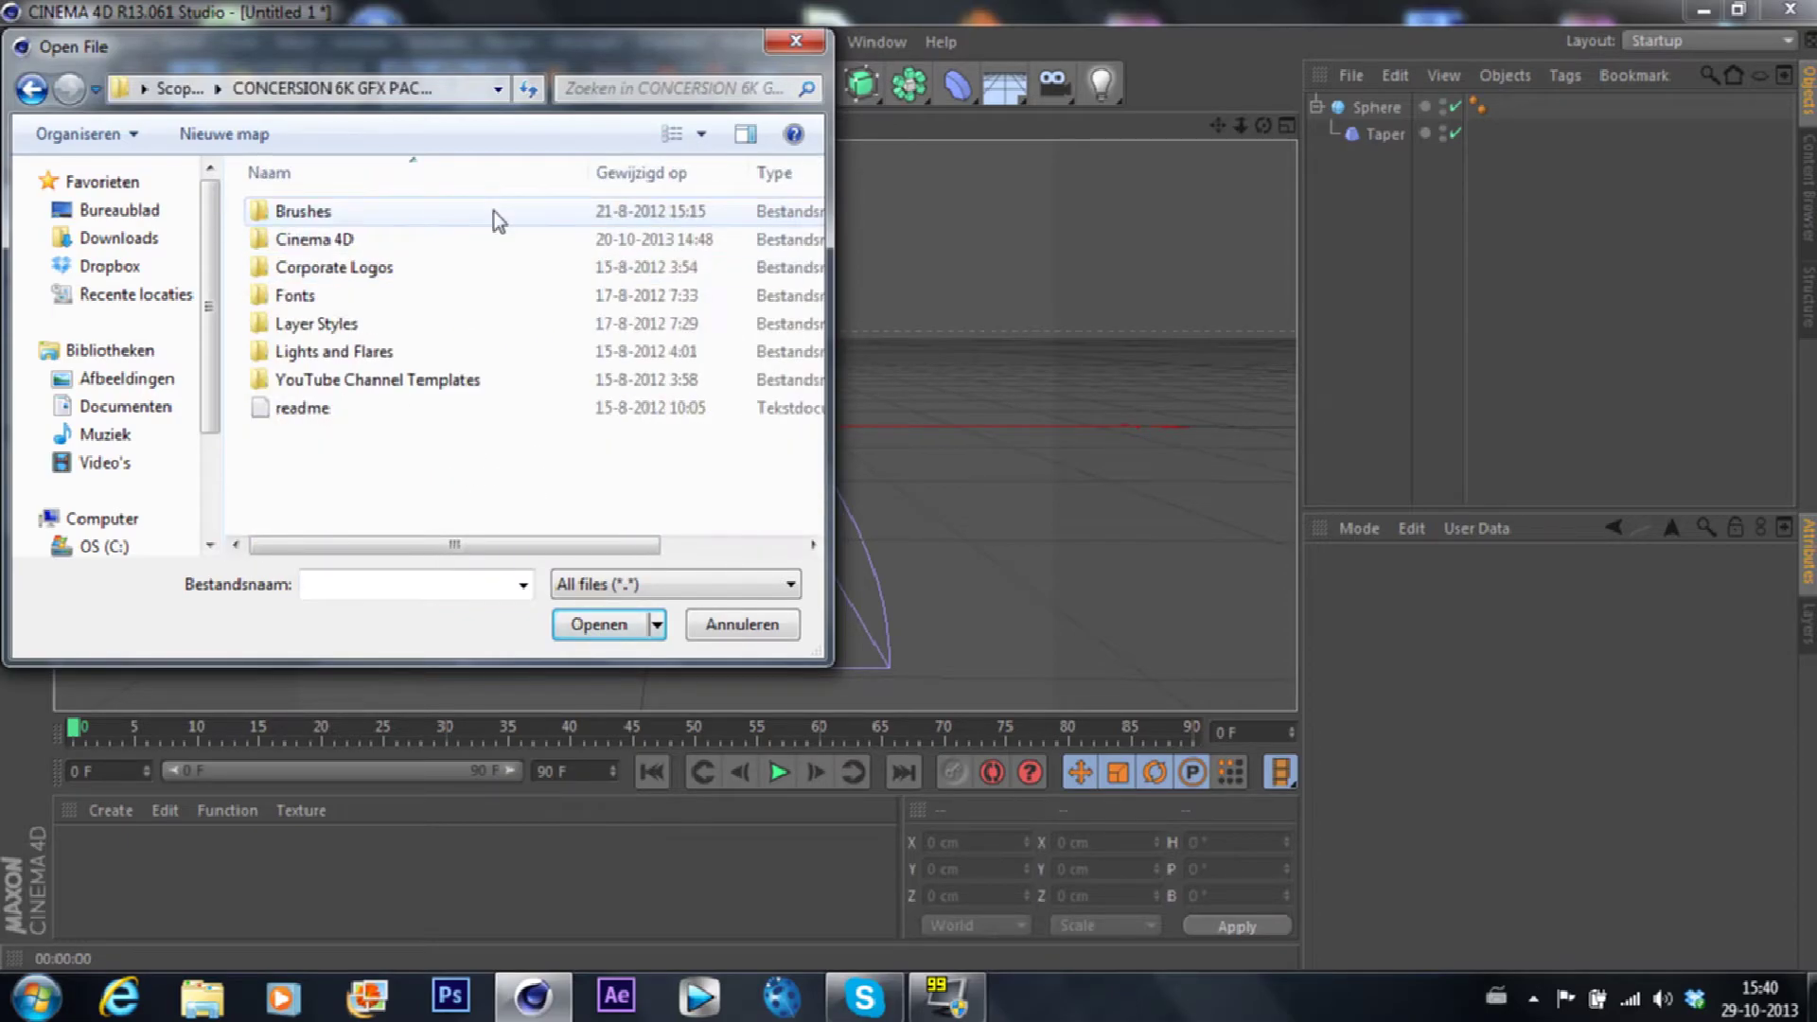
double_click(407, 240)
click(402, 240)
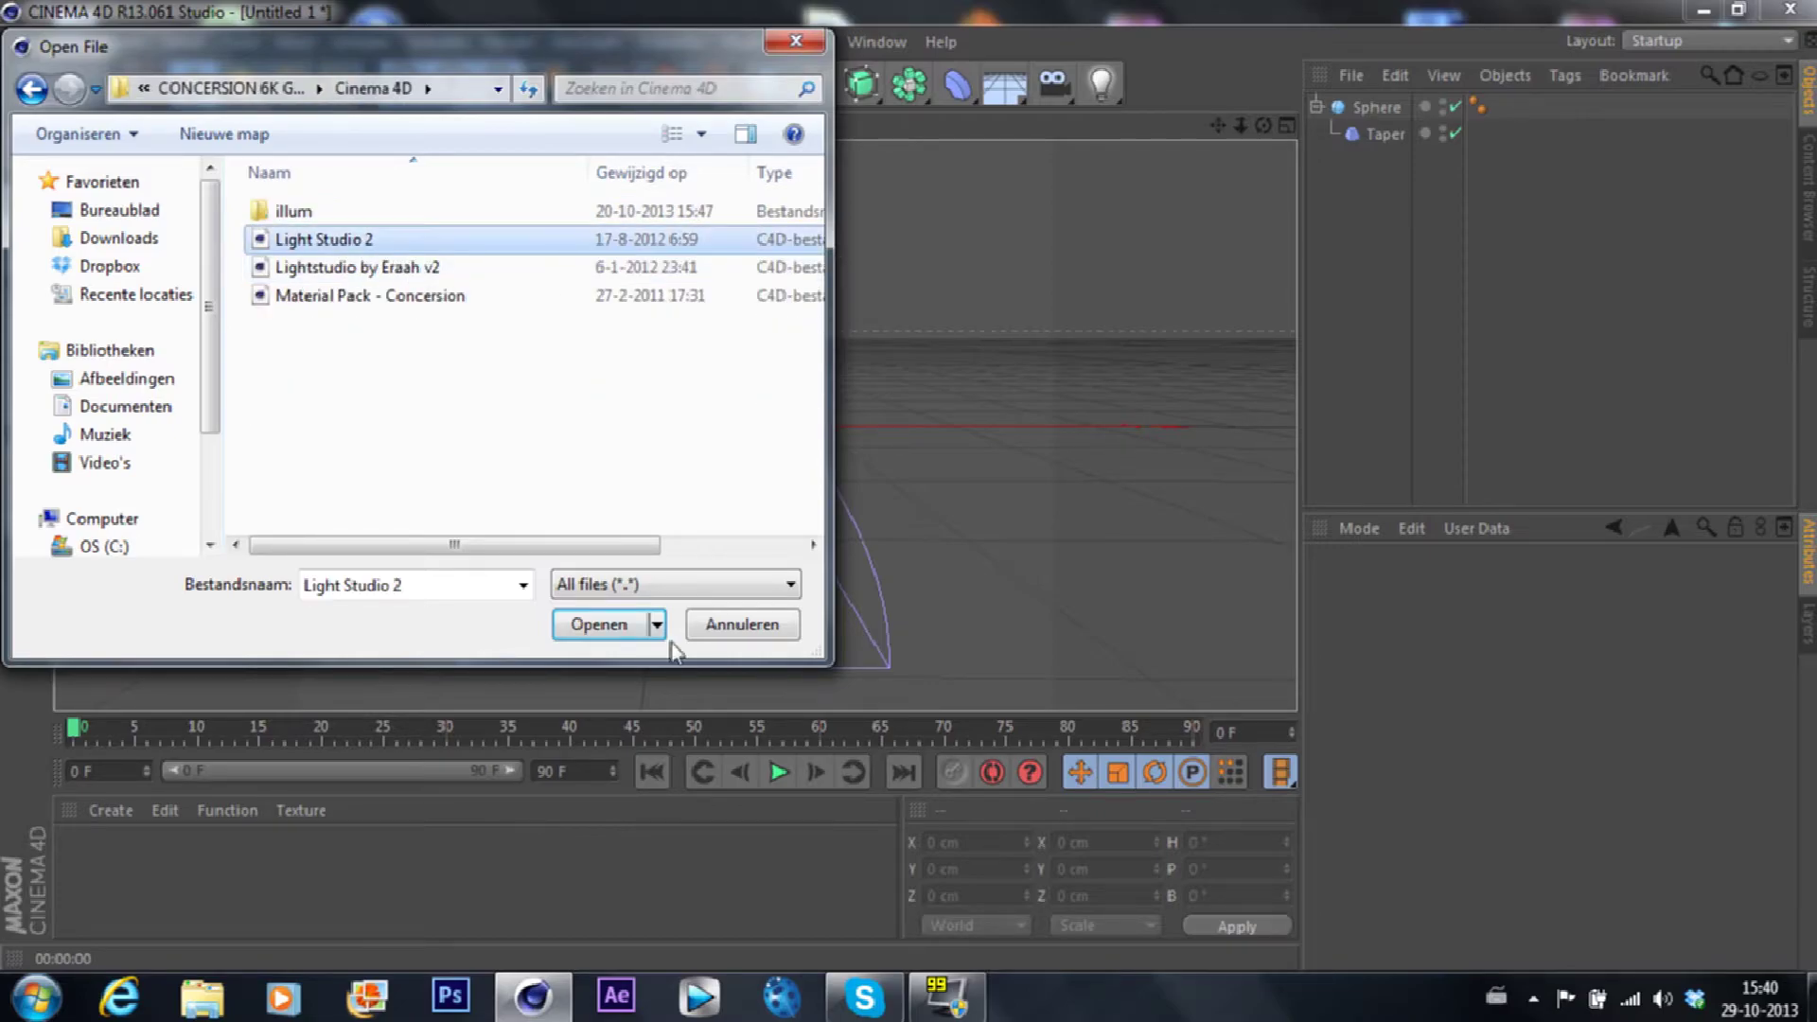
click(598, 625)
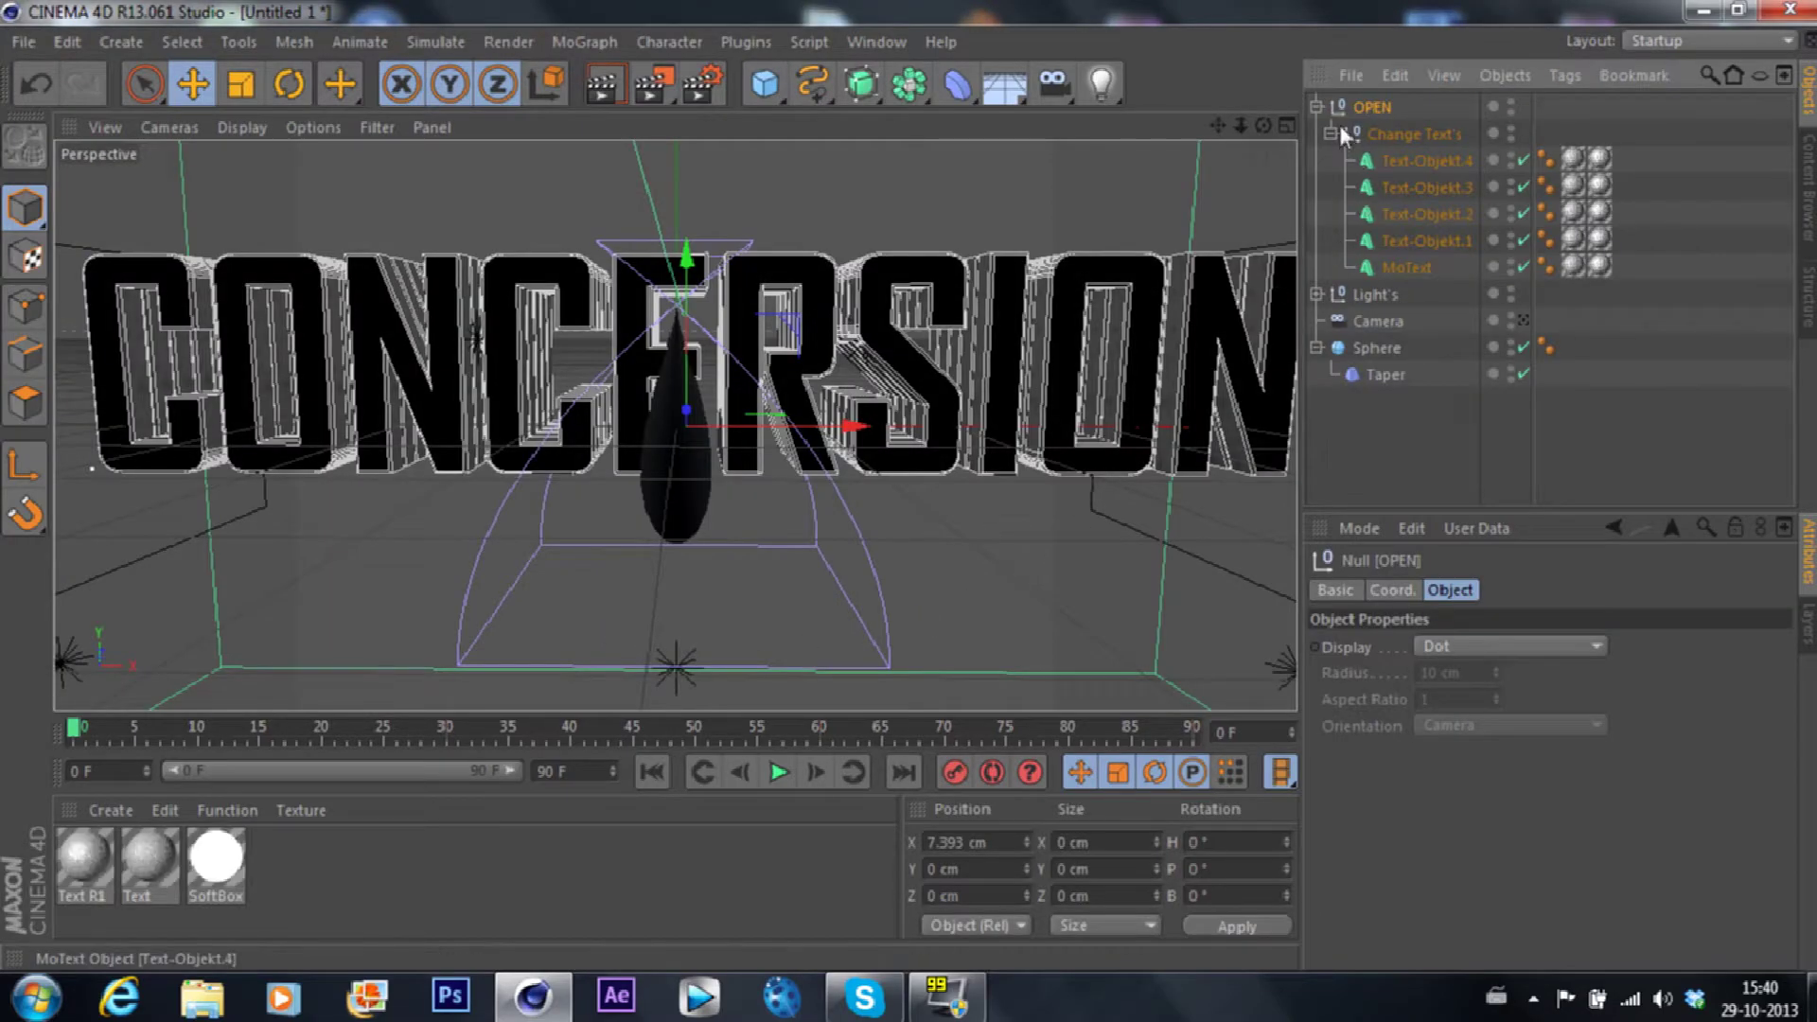
Step: Delete the OPEN text group and test-render through the merged studio camera
key(Delete)
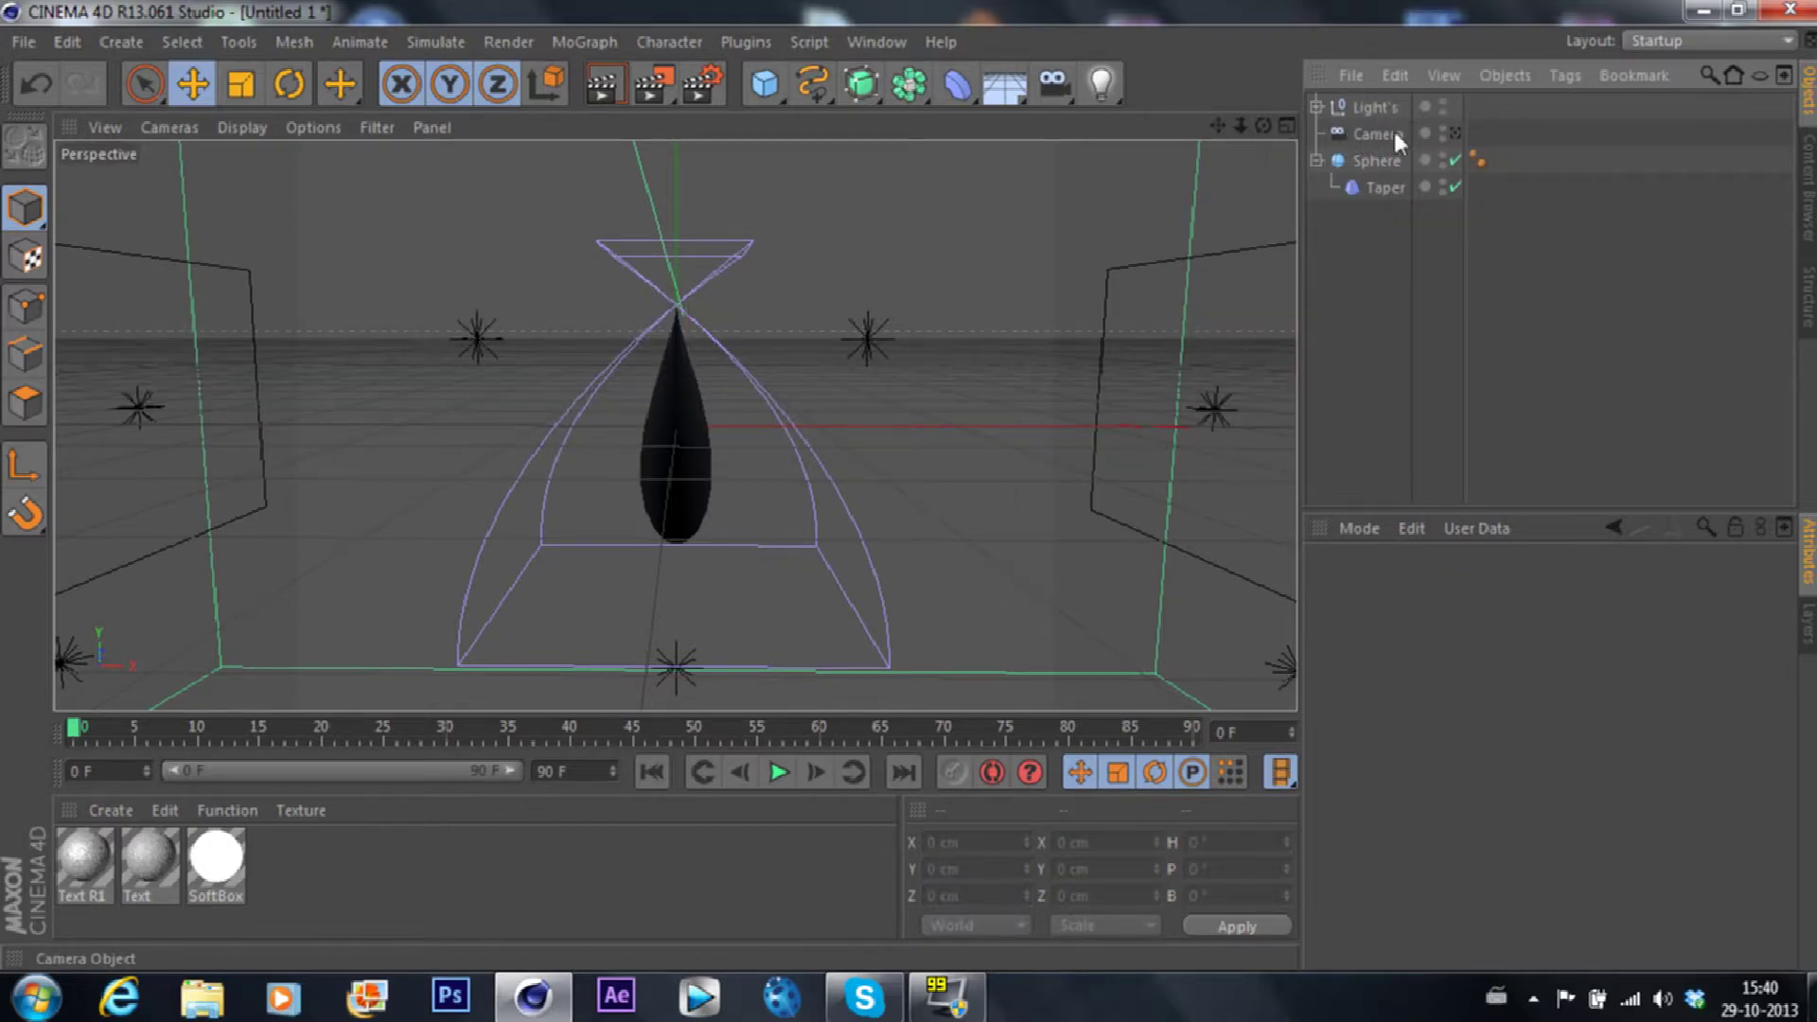
click(1456, 133)
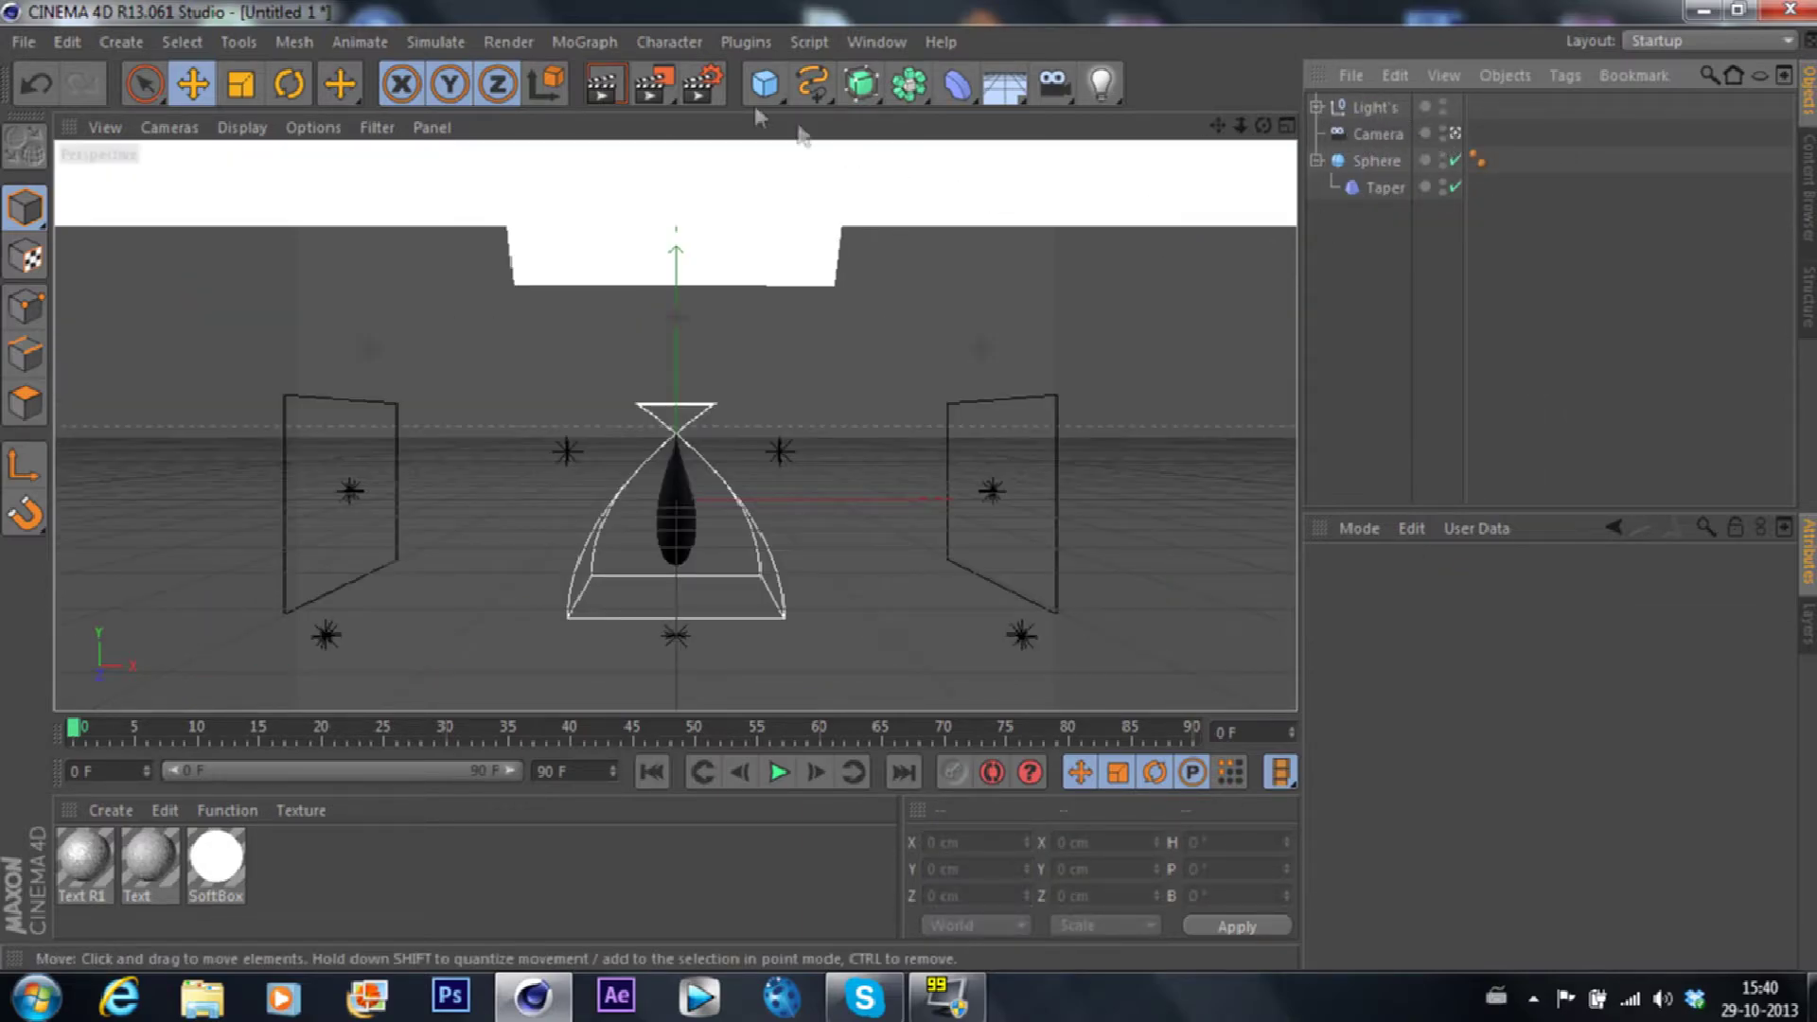
click(601, 84)
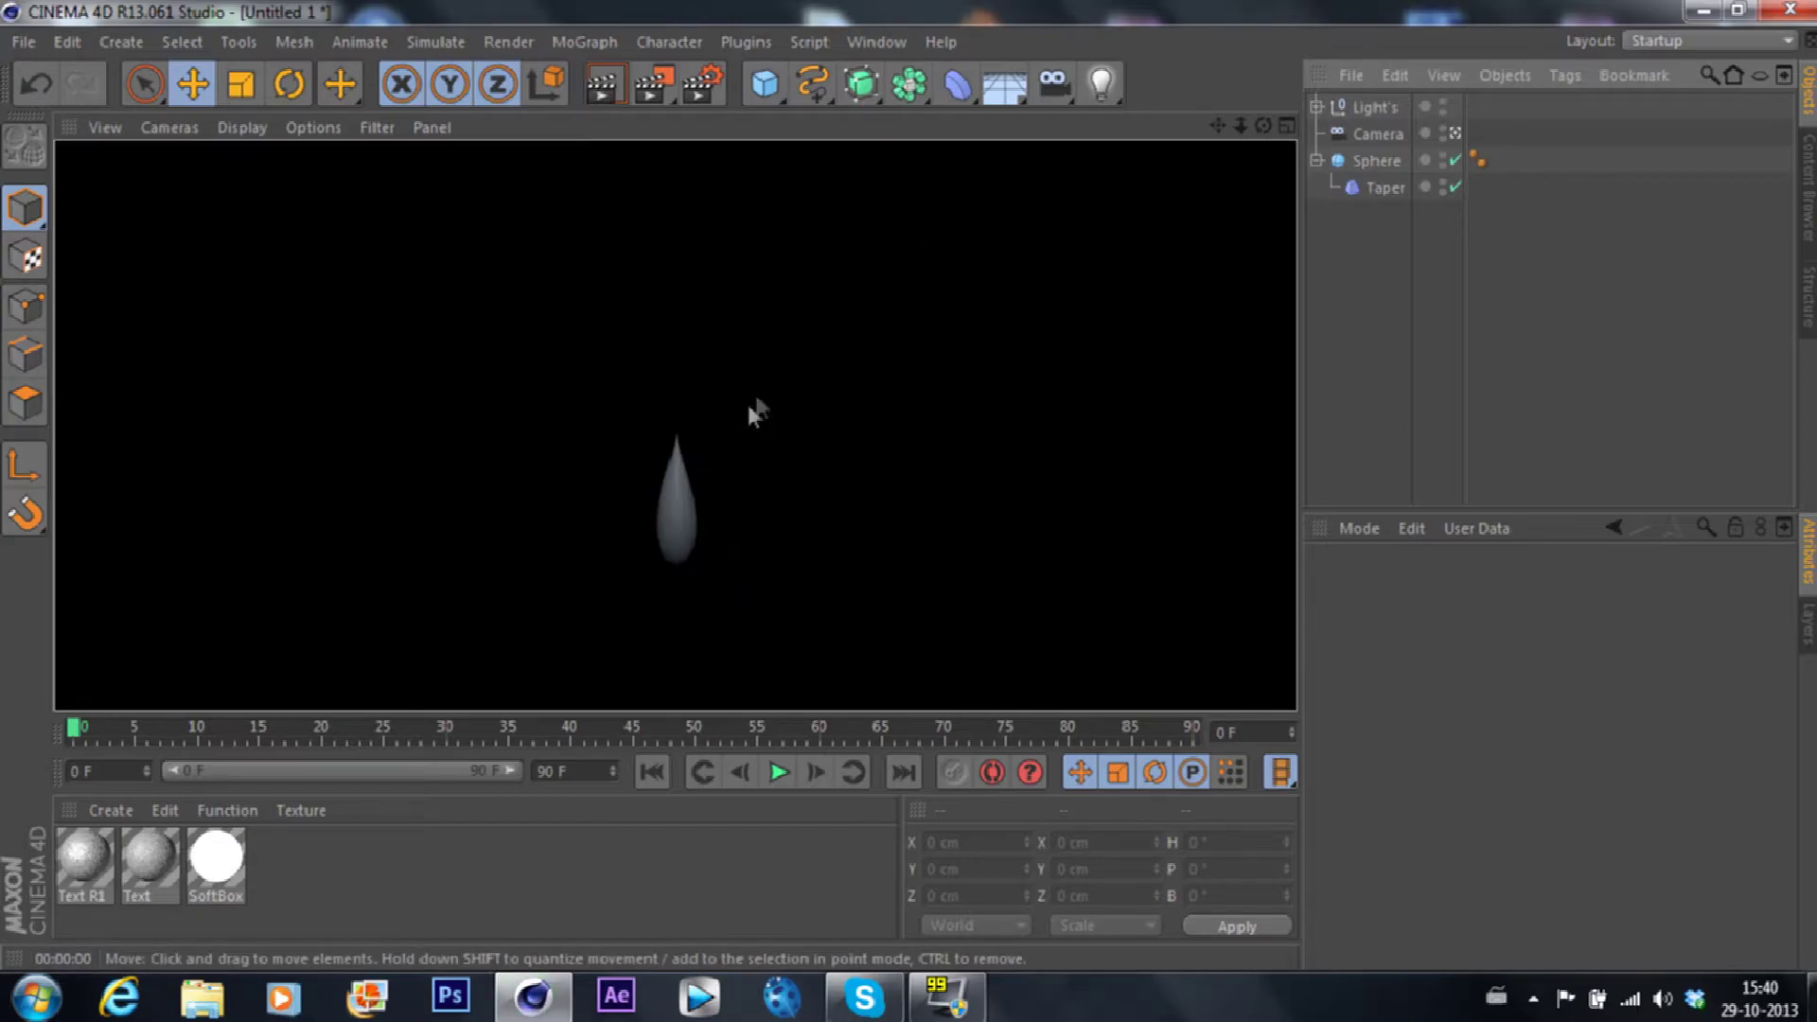
click(24, 42)
Step: Merge Water With Material from the desktop, then delete its HyperNURBS plane
click(42, 125)
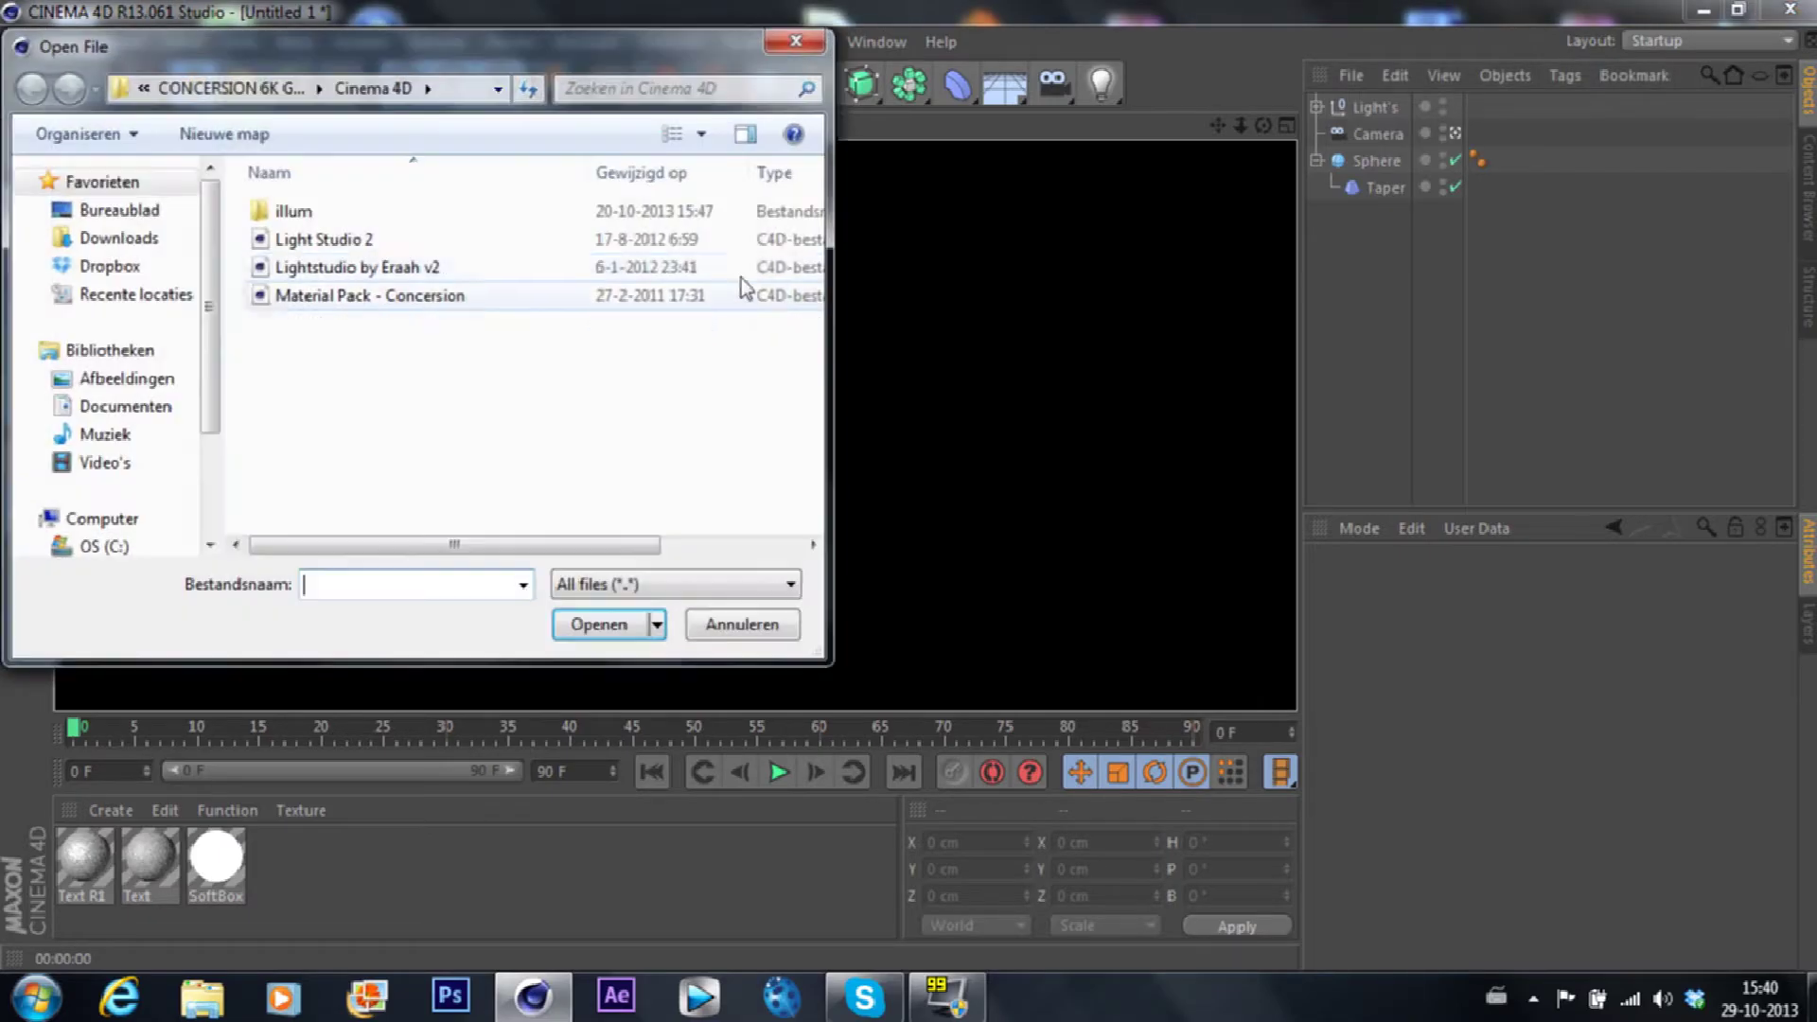
click(119, 210)
drag(816, 312, 816, 527)
click(409, 365)
click(590, 626)
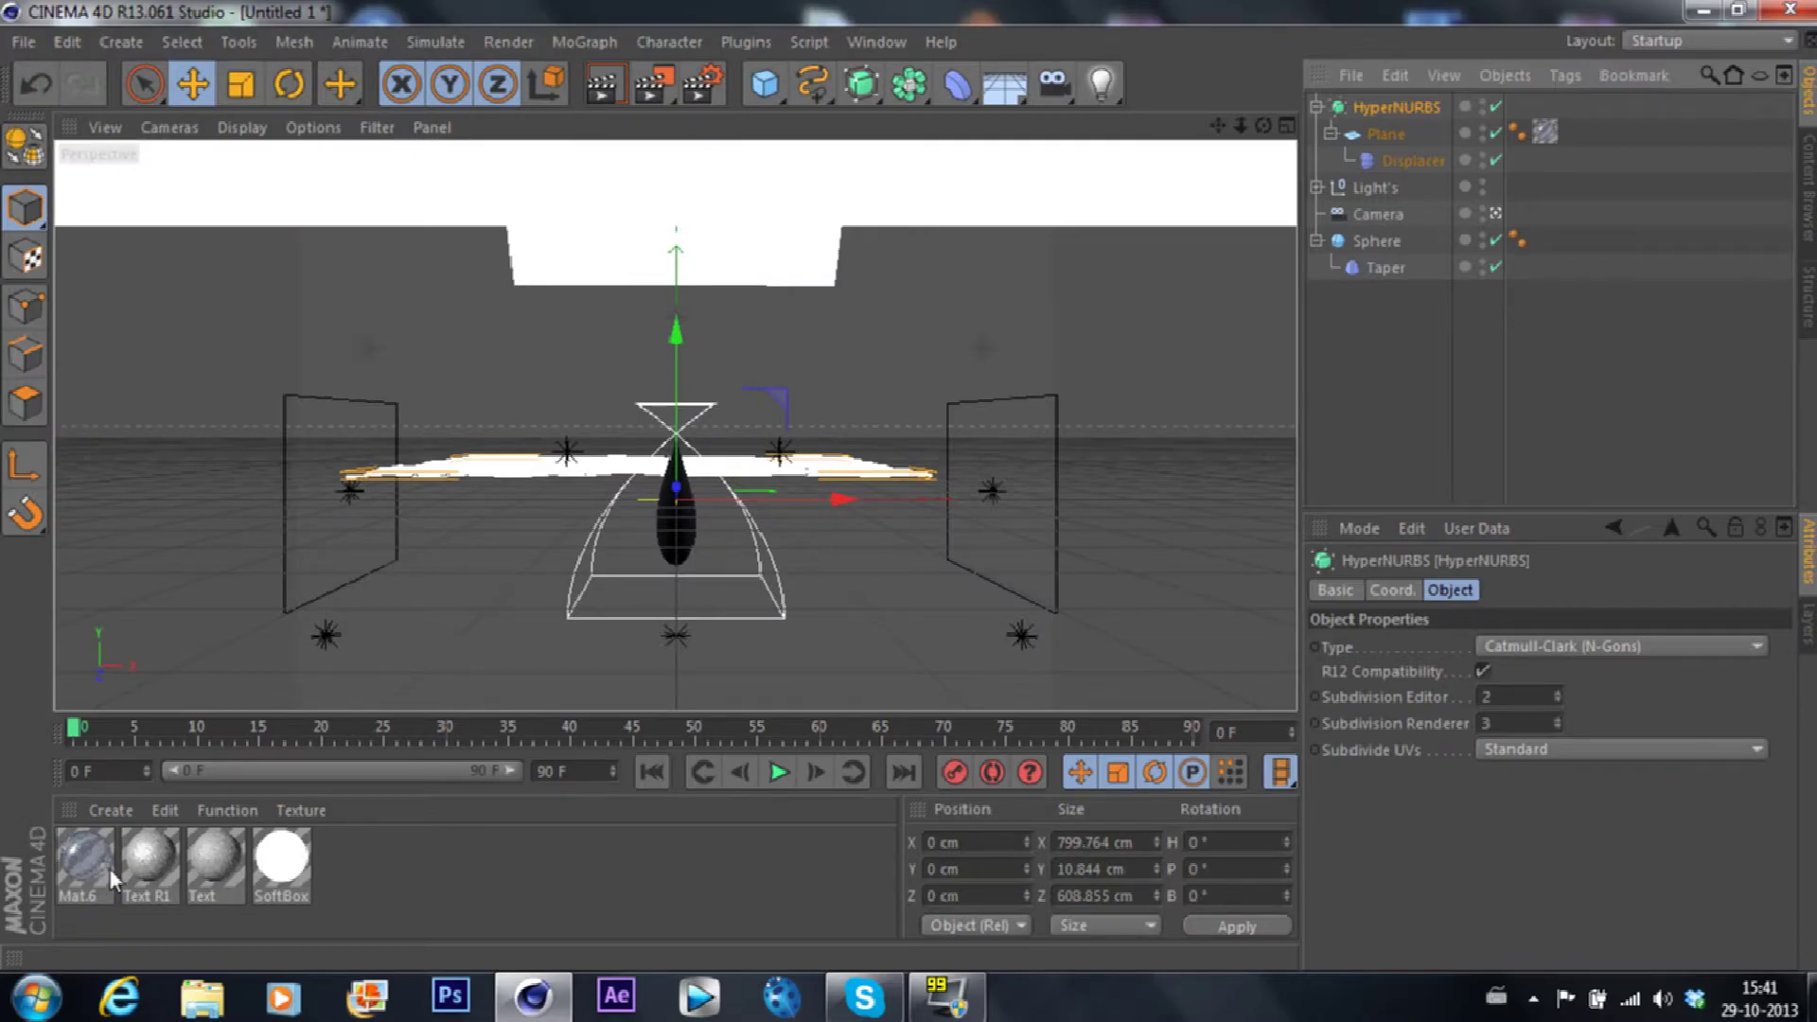
key(Delete)
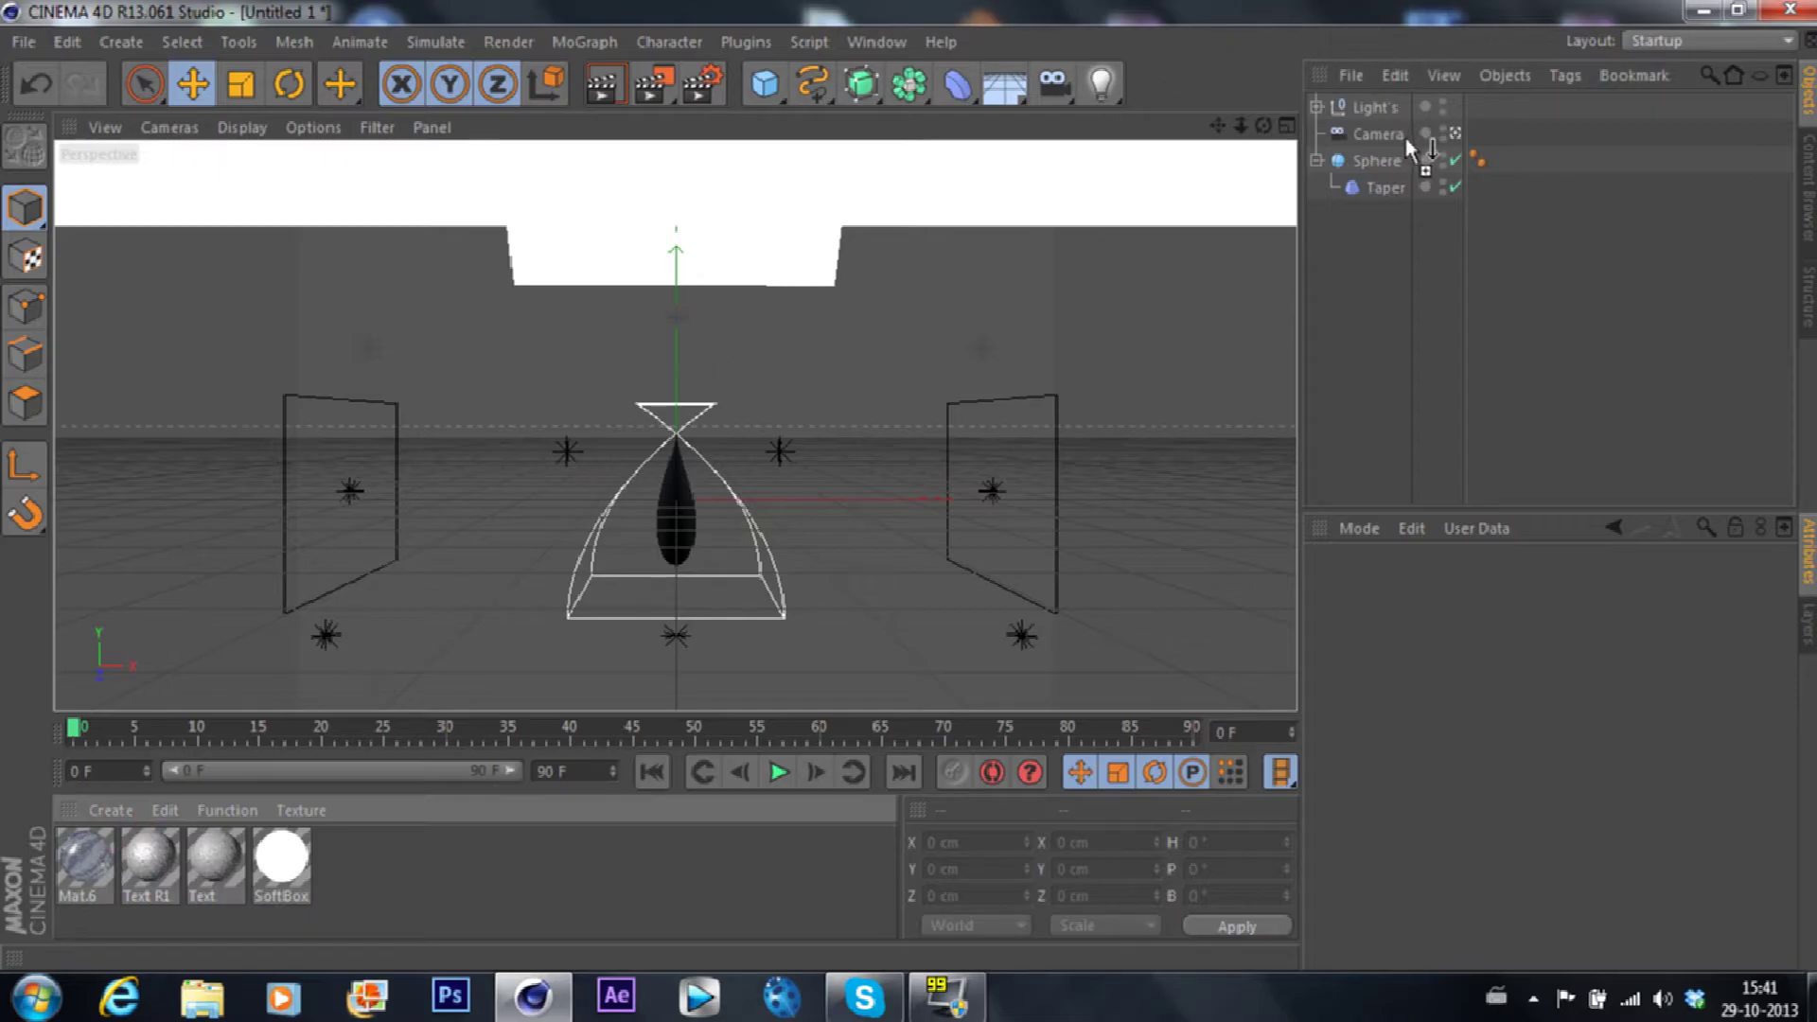
Step: Apply Mat.6 to the Sphere and test-render the bluish teardrop
drag(1376, 157, 1378, 163)
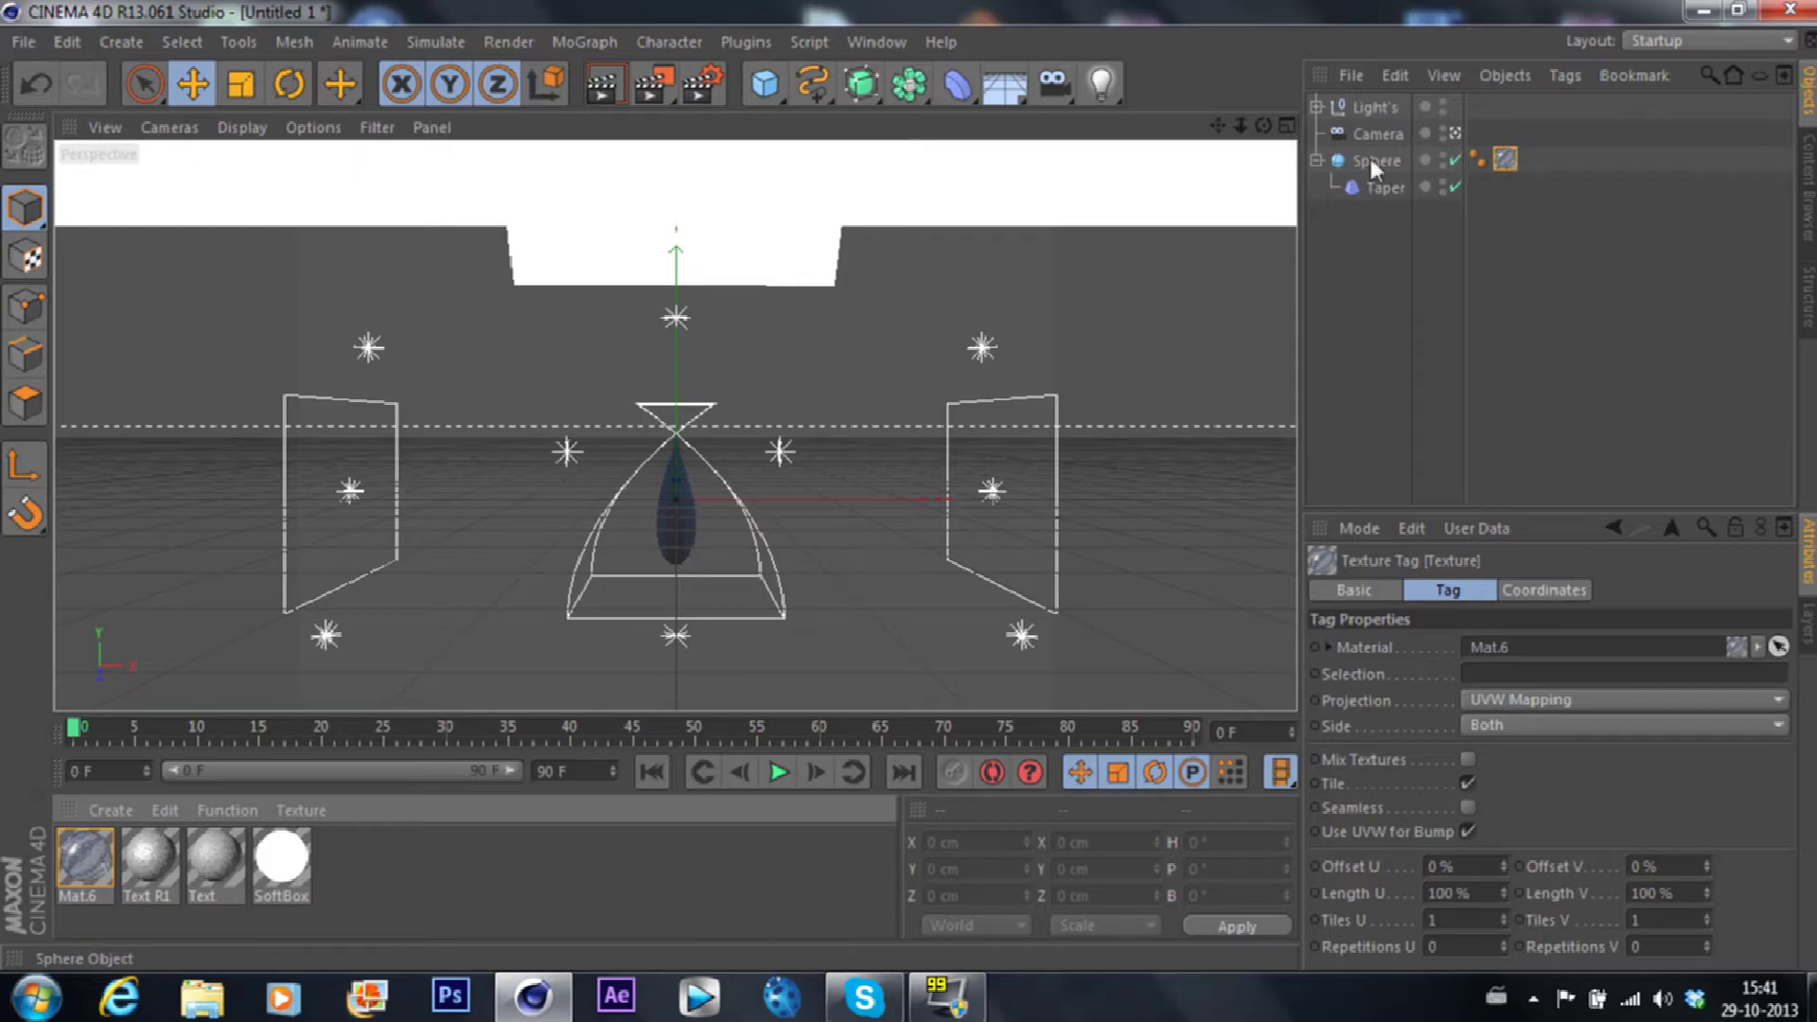
click(601, 87)
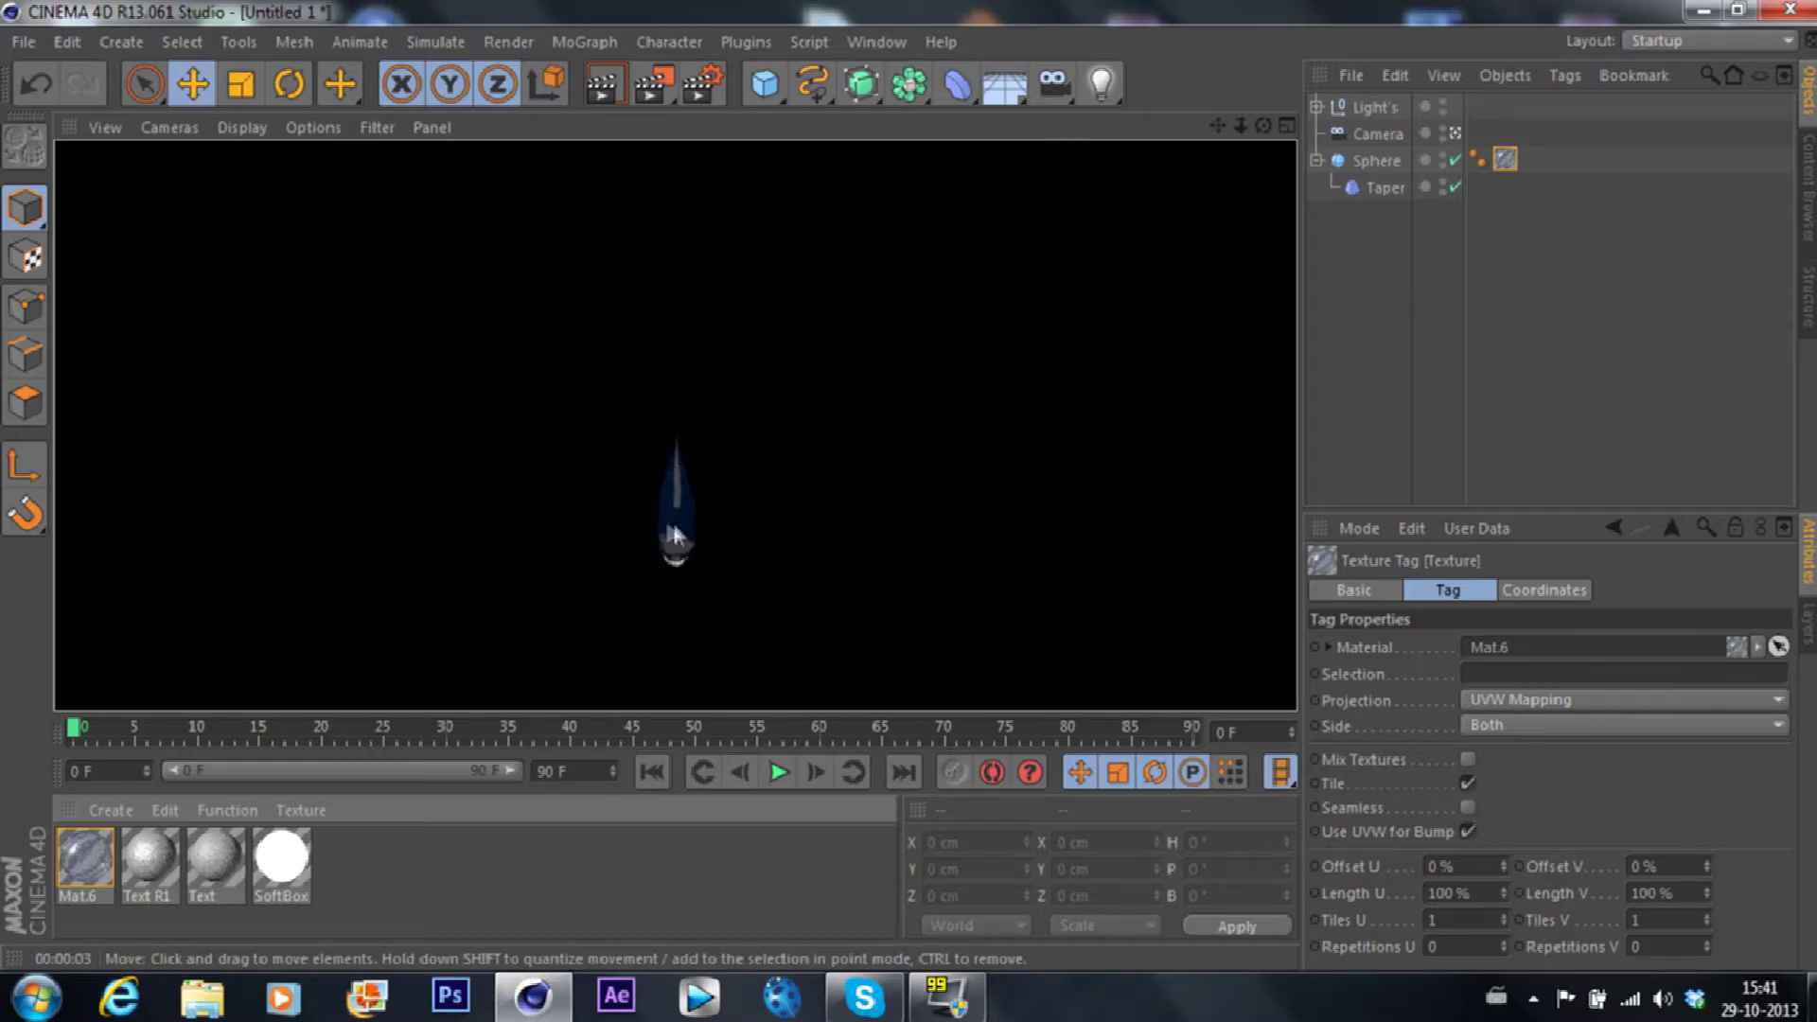
Step: Give the Sphere a 60 cm radius, enlarging the tapered drop to 120 × 300 × 120 cm
click(1377, 160)
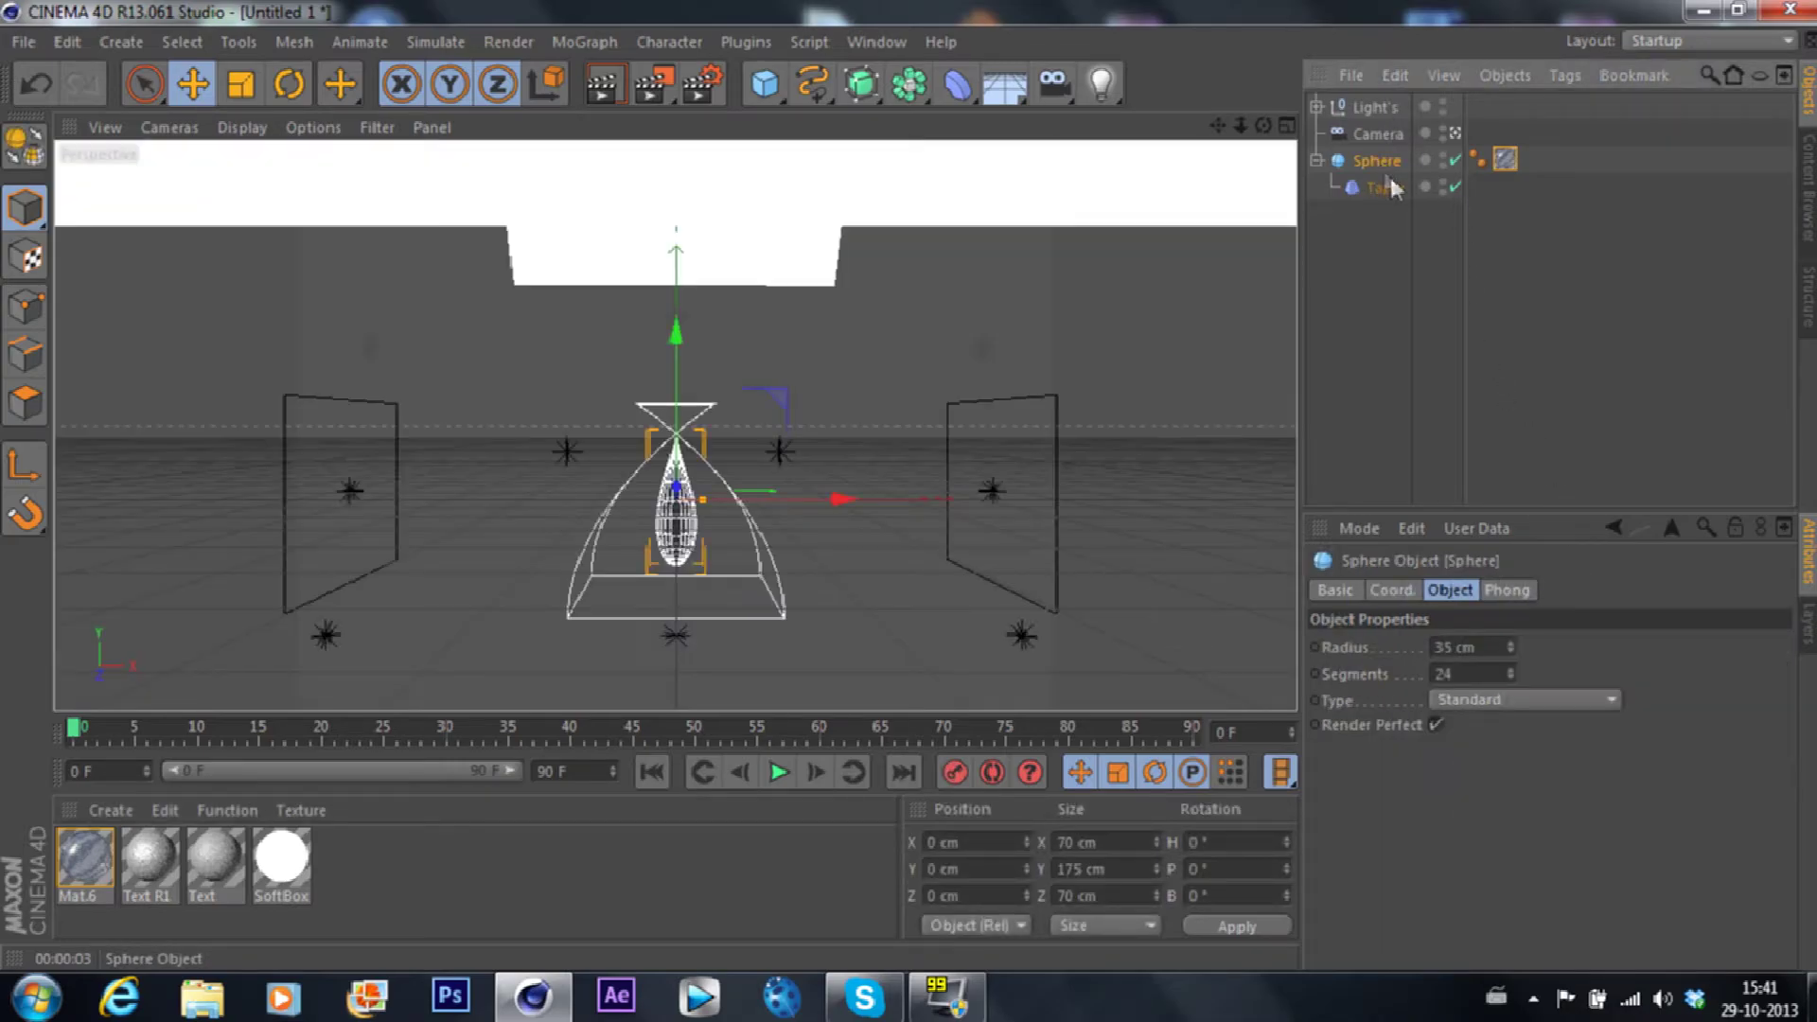
click(1472, 647)
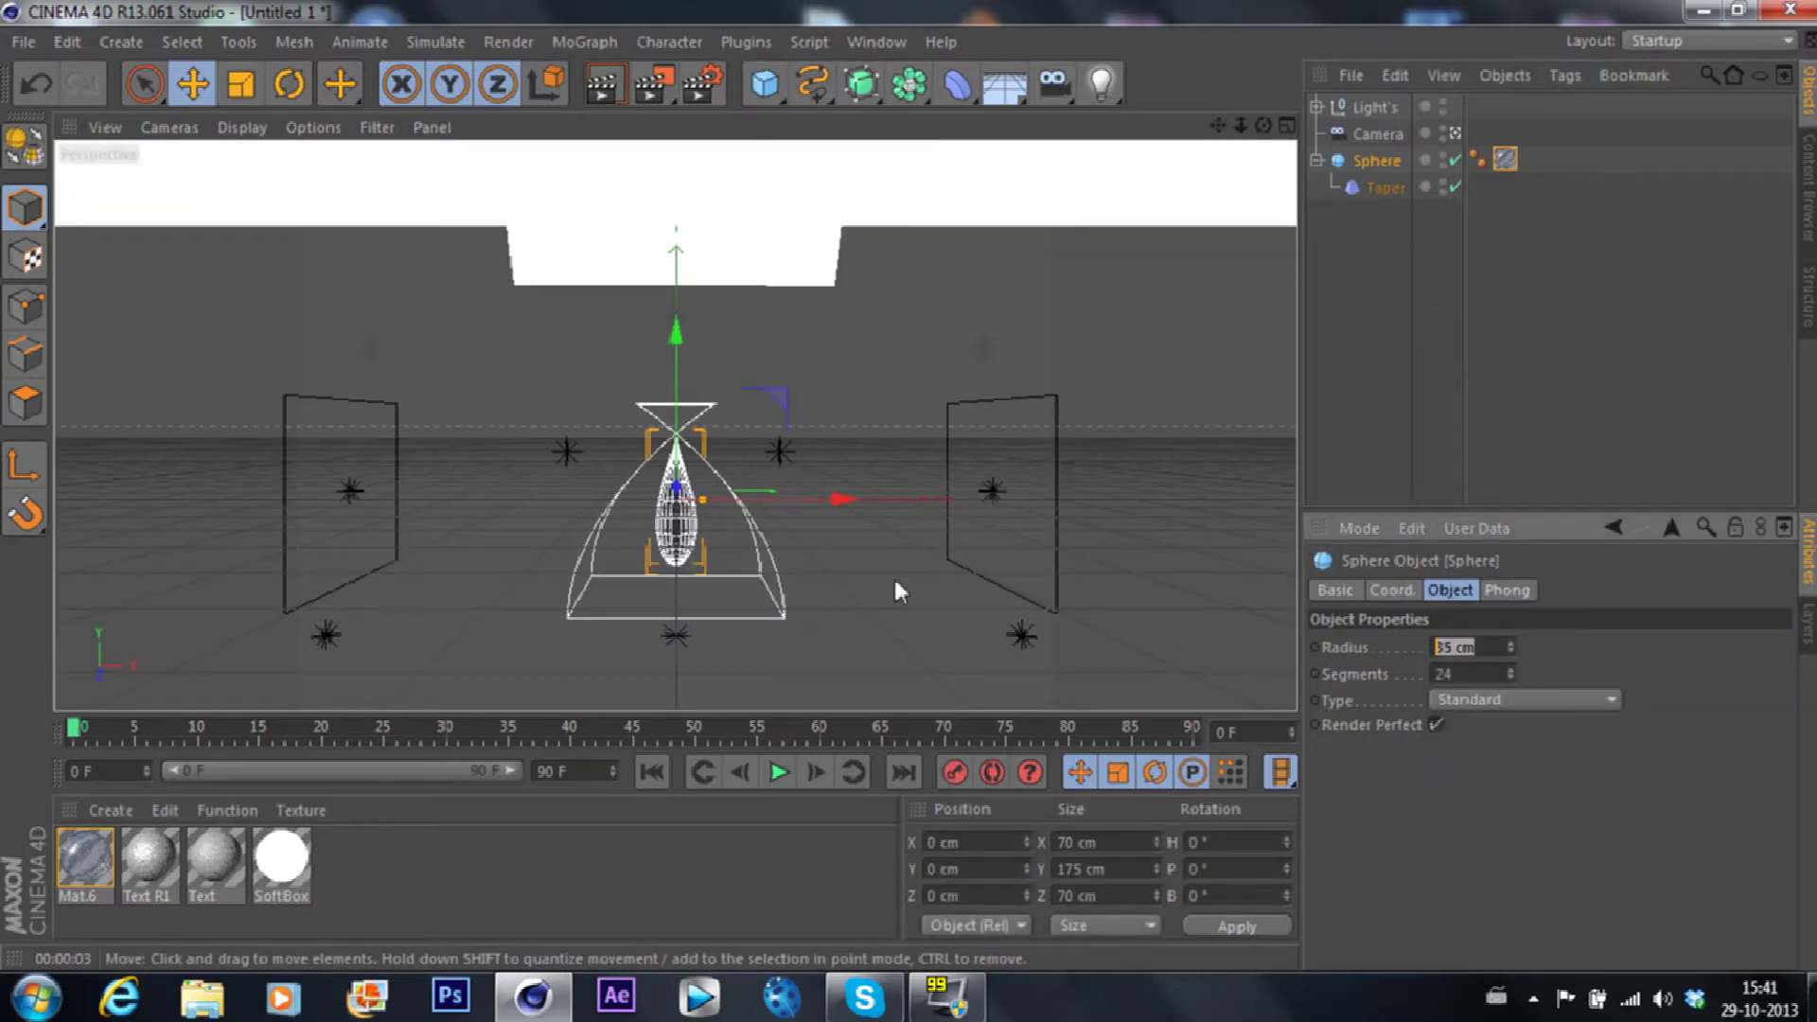
key(BackSpace)
text(60)
key(Return)
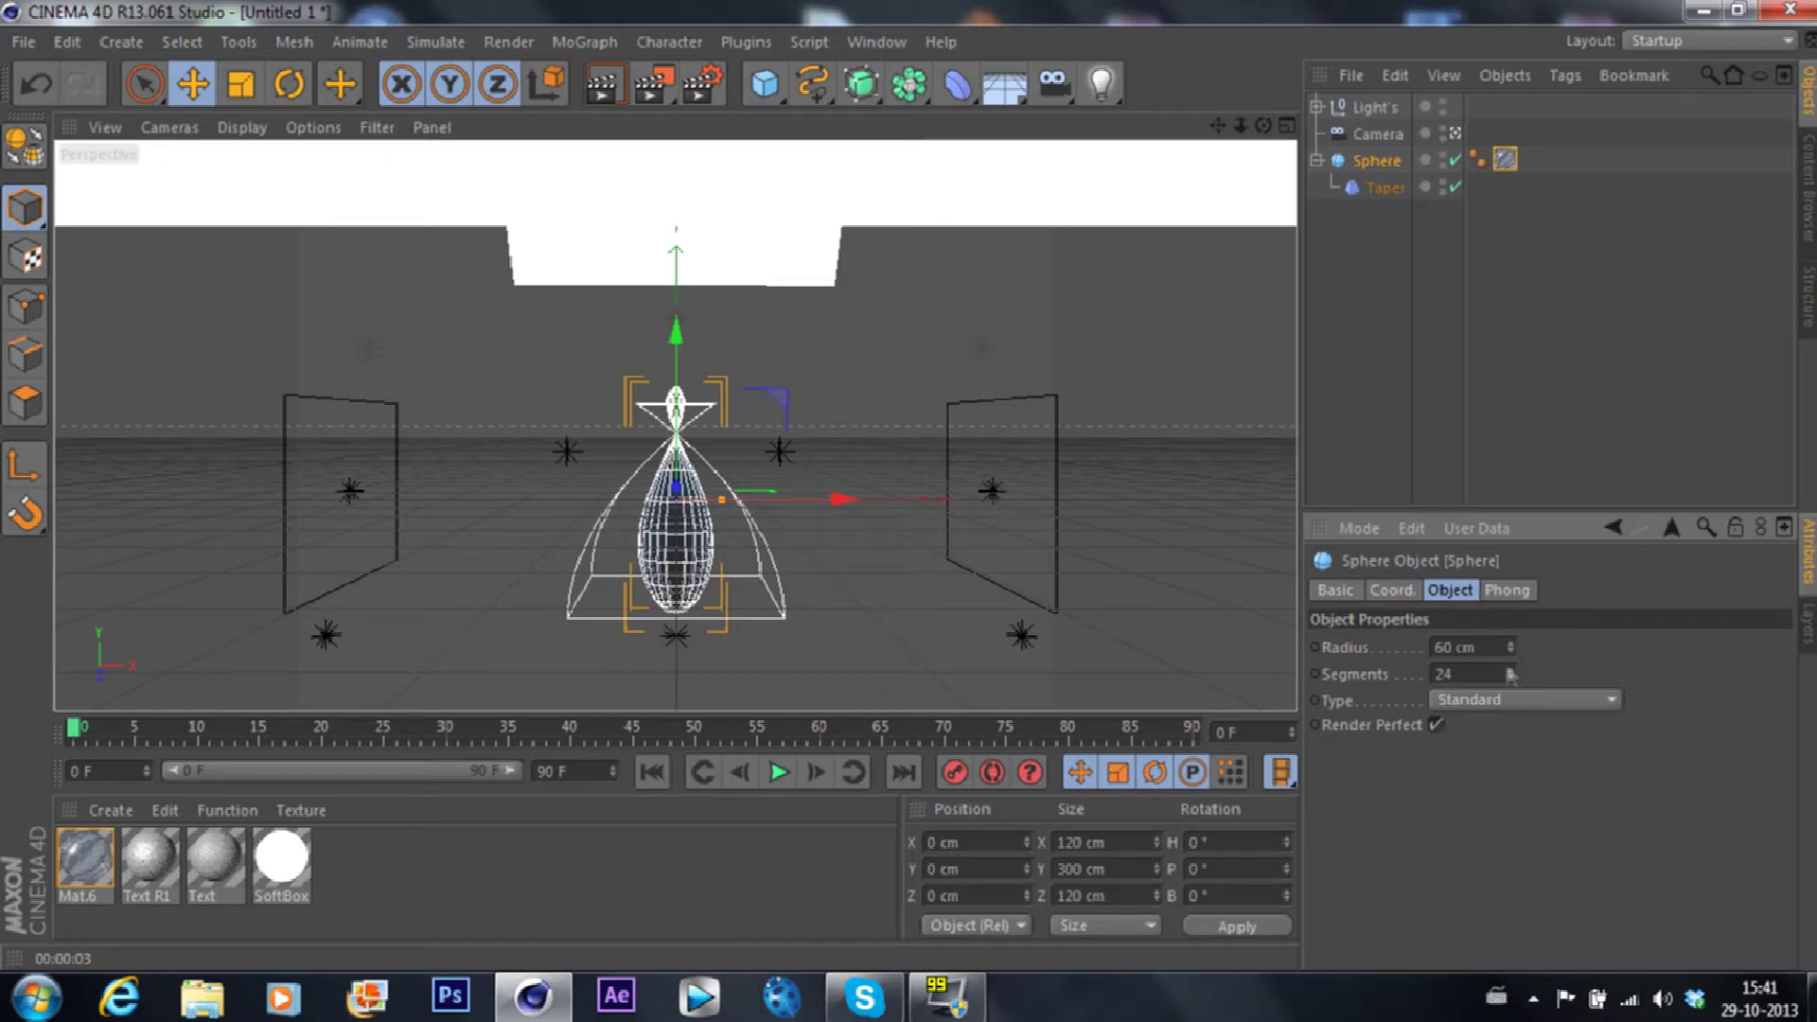
click(1369, 189)
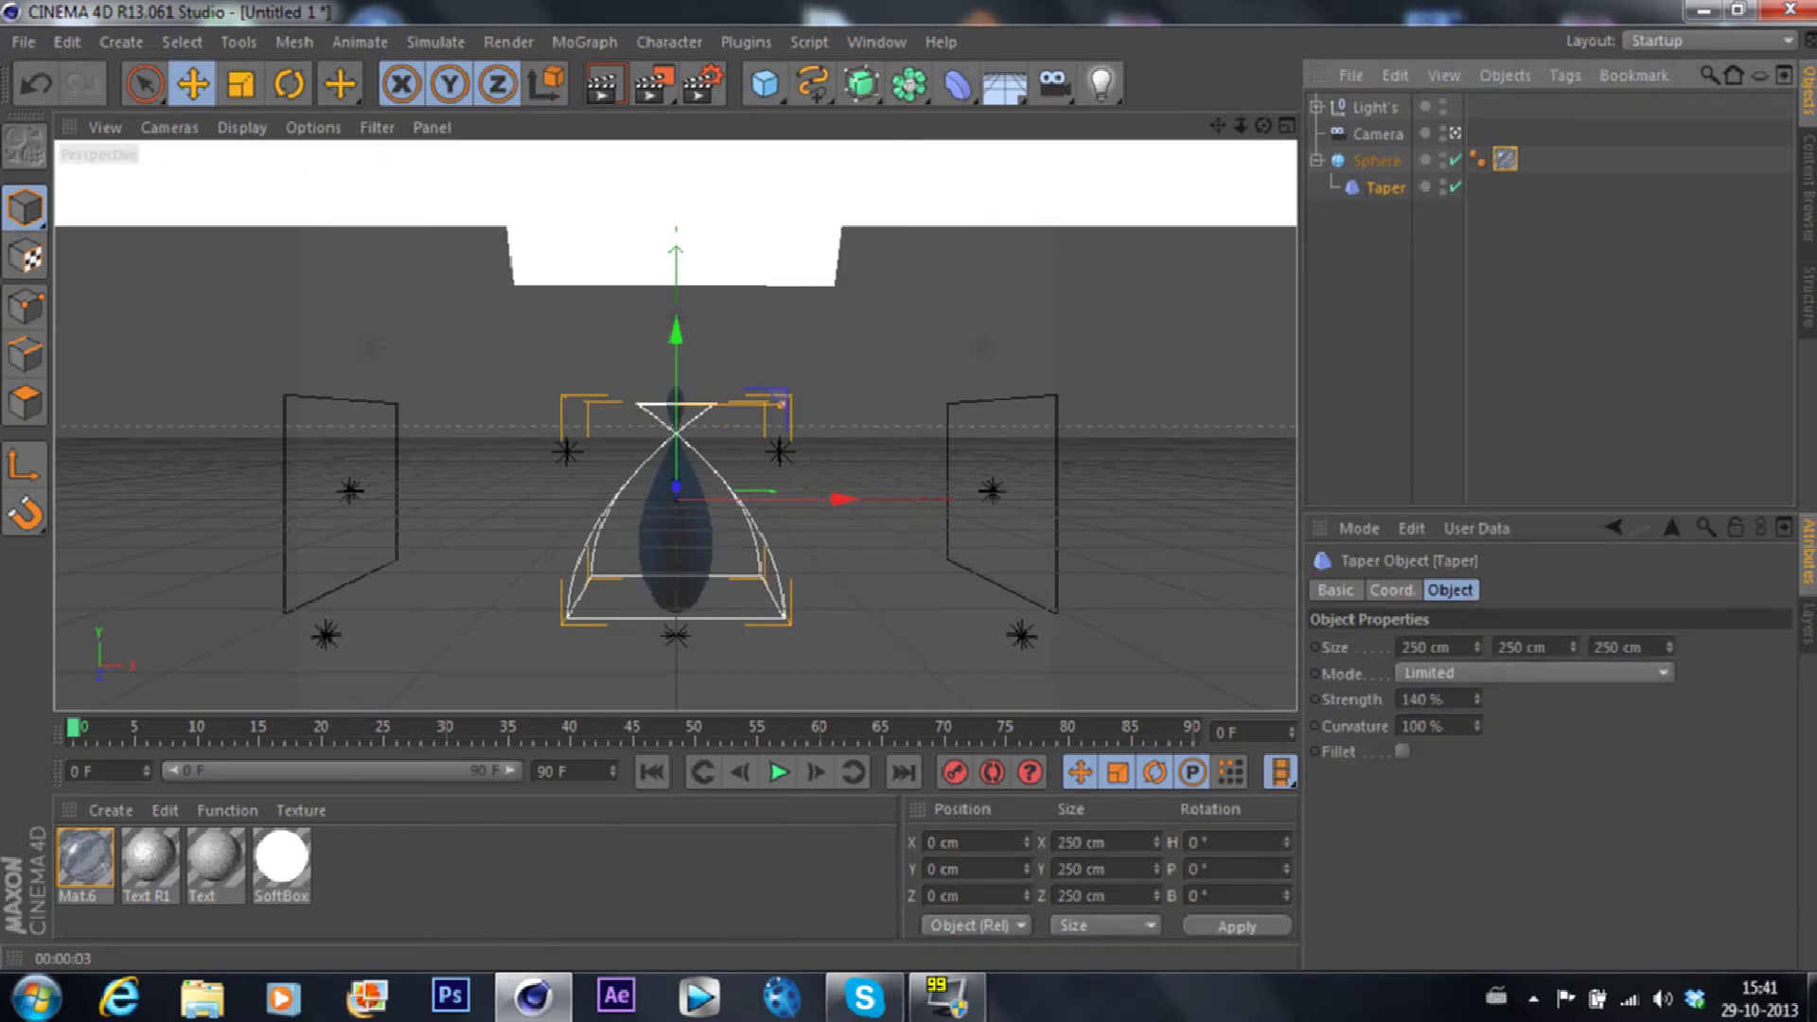
Step: Set the Taper deformer's strength to 140 % and start raising it along Y
mouse_move(1477, 699)
mouse_down()
mouse_move(1477, 748)
mouse_move(1475, 698)
mouse_up()
drag(678, 332, 680, 304)
click(1439, 698)
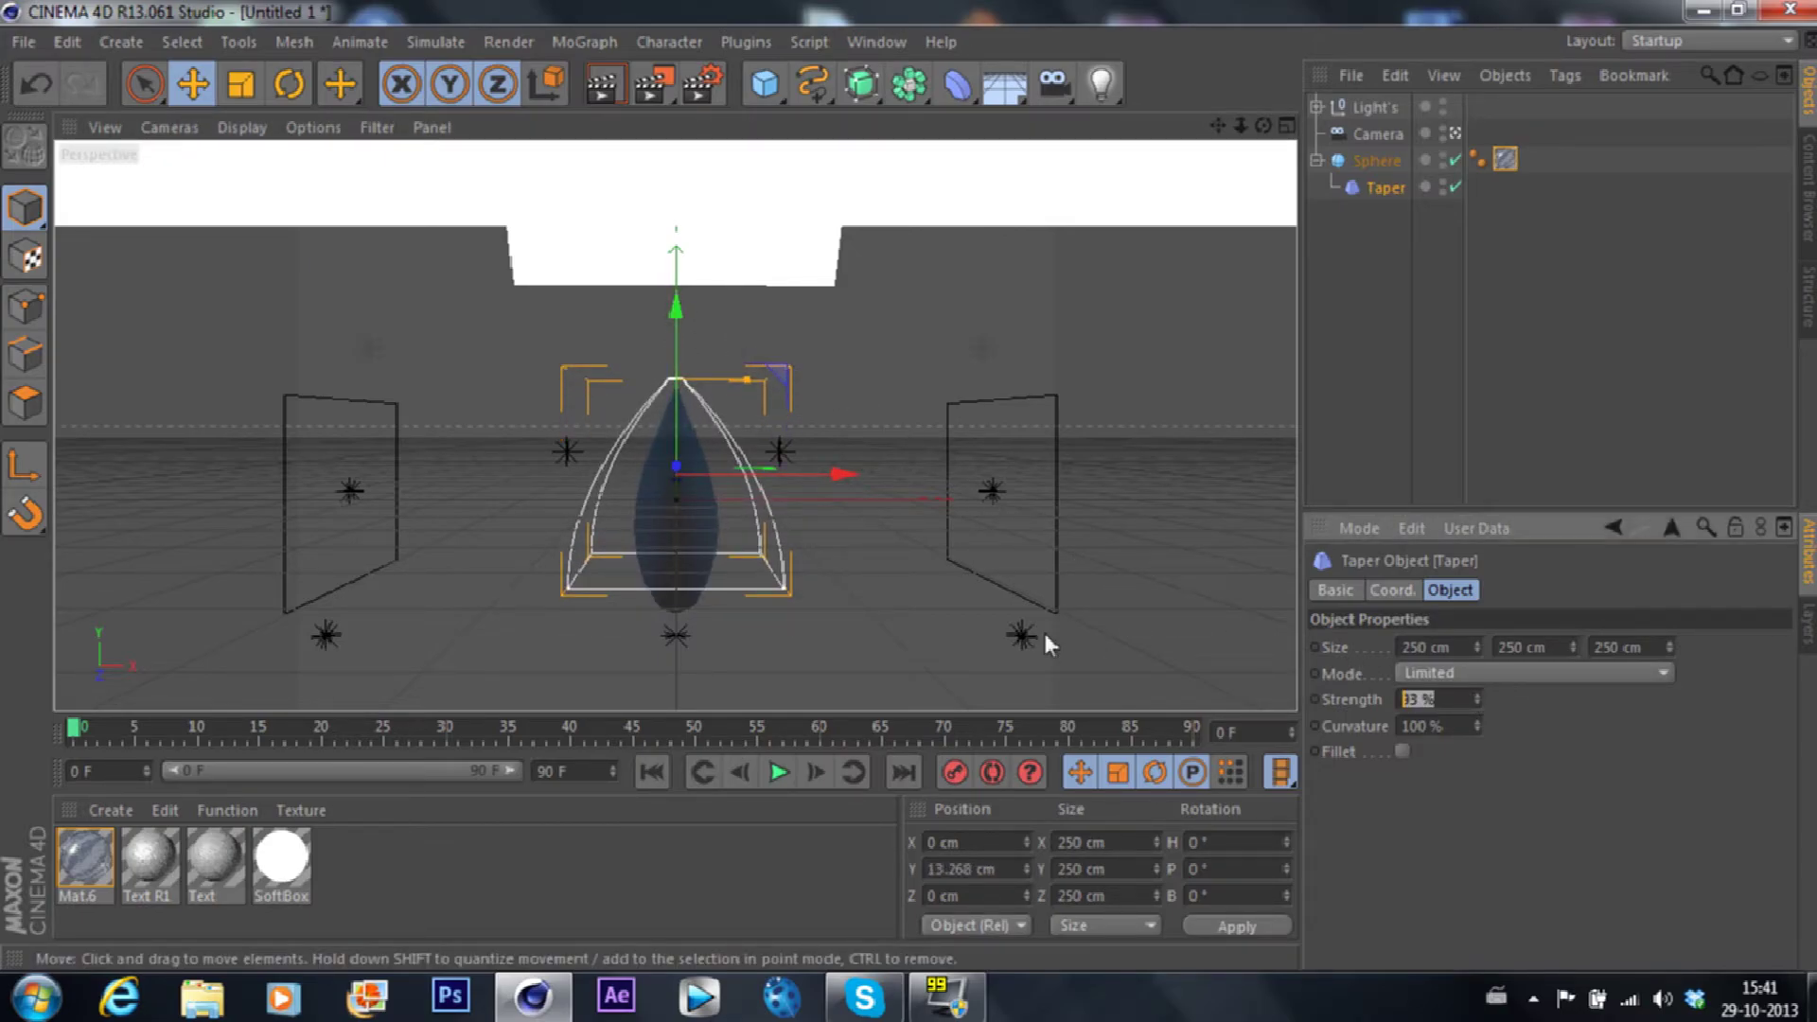
text(140)
key(Return)
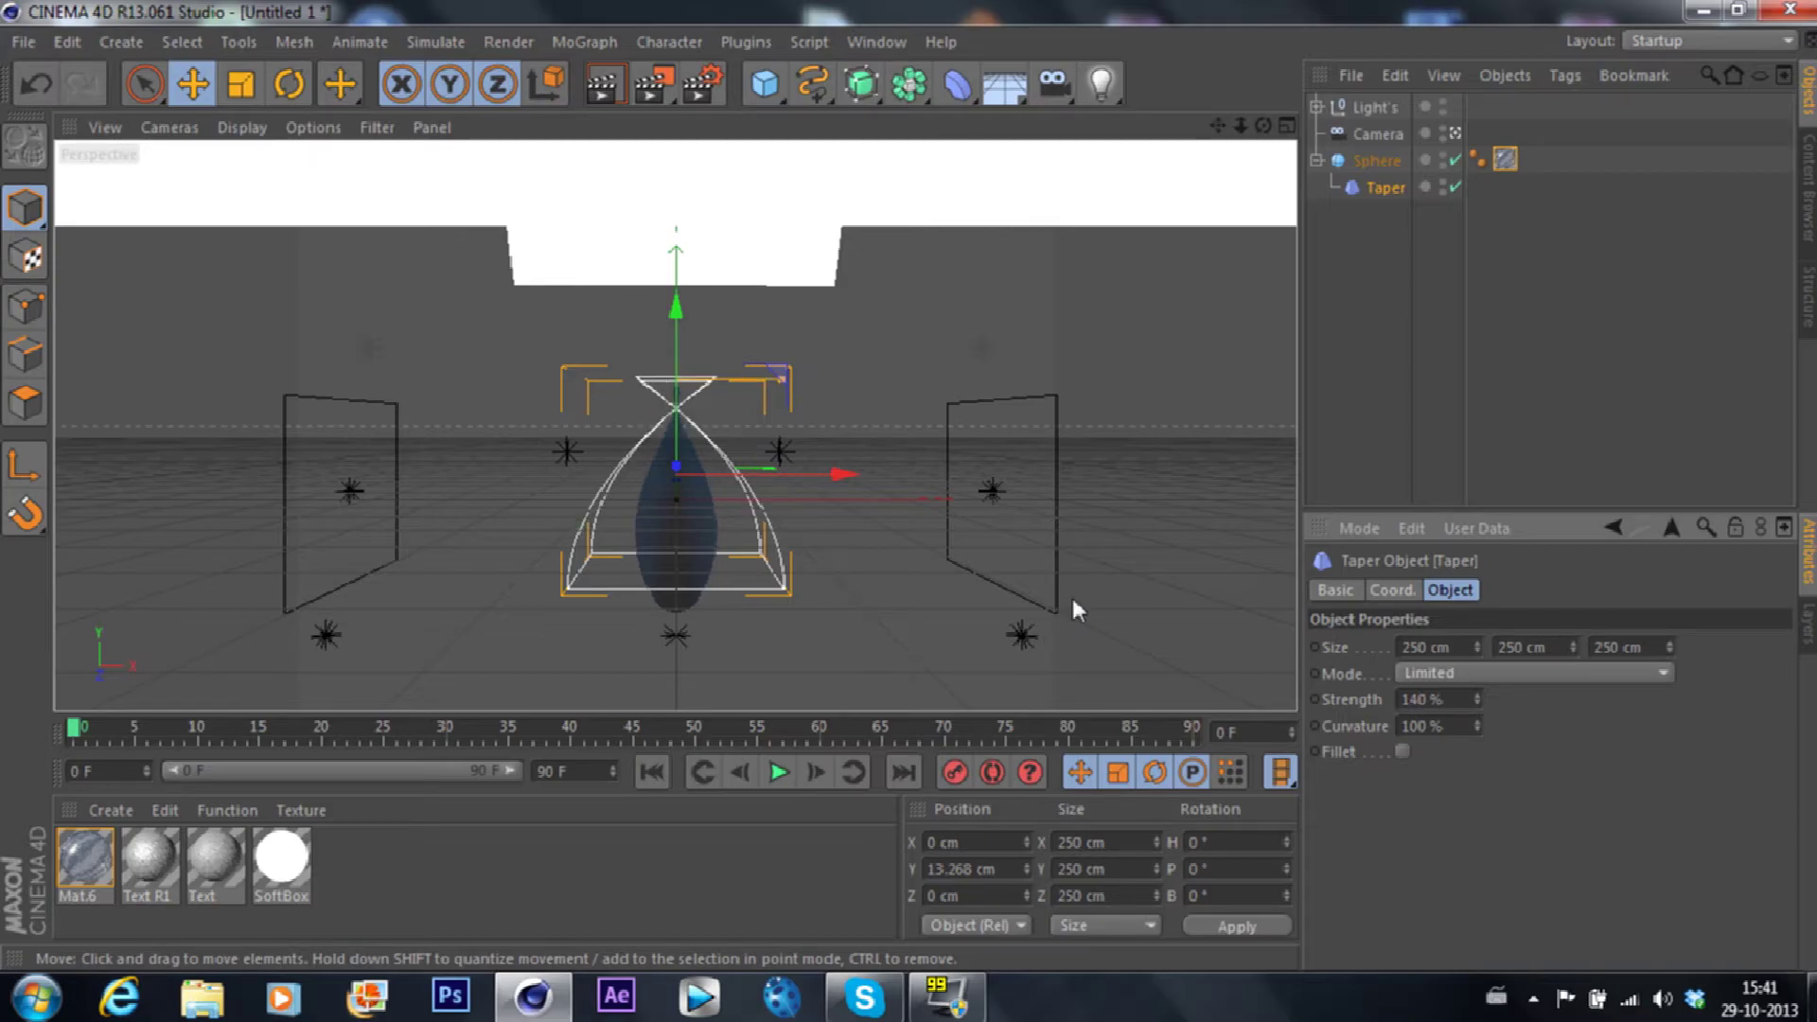
Step: Keep the Taper lifted to about 18.8 cm on Y and render a viewport preview of the drop
drag(638, 342, 680, 303)
key(ctrl+z)
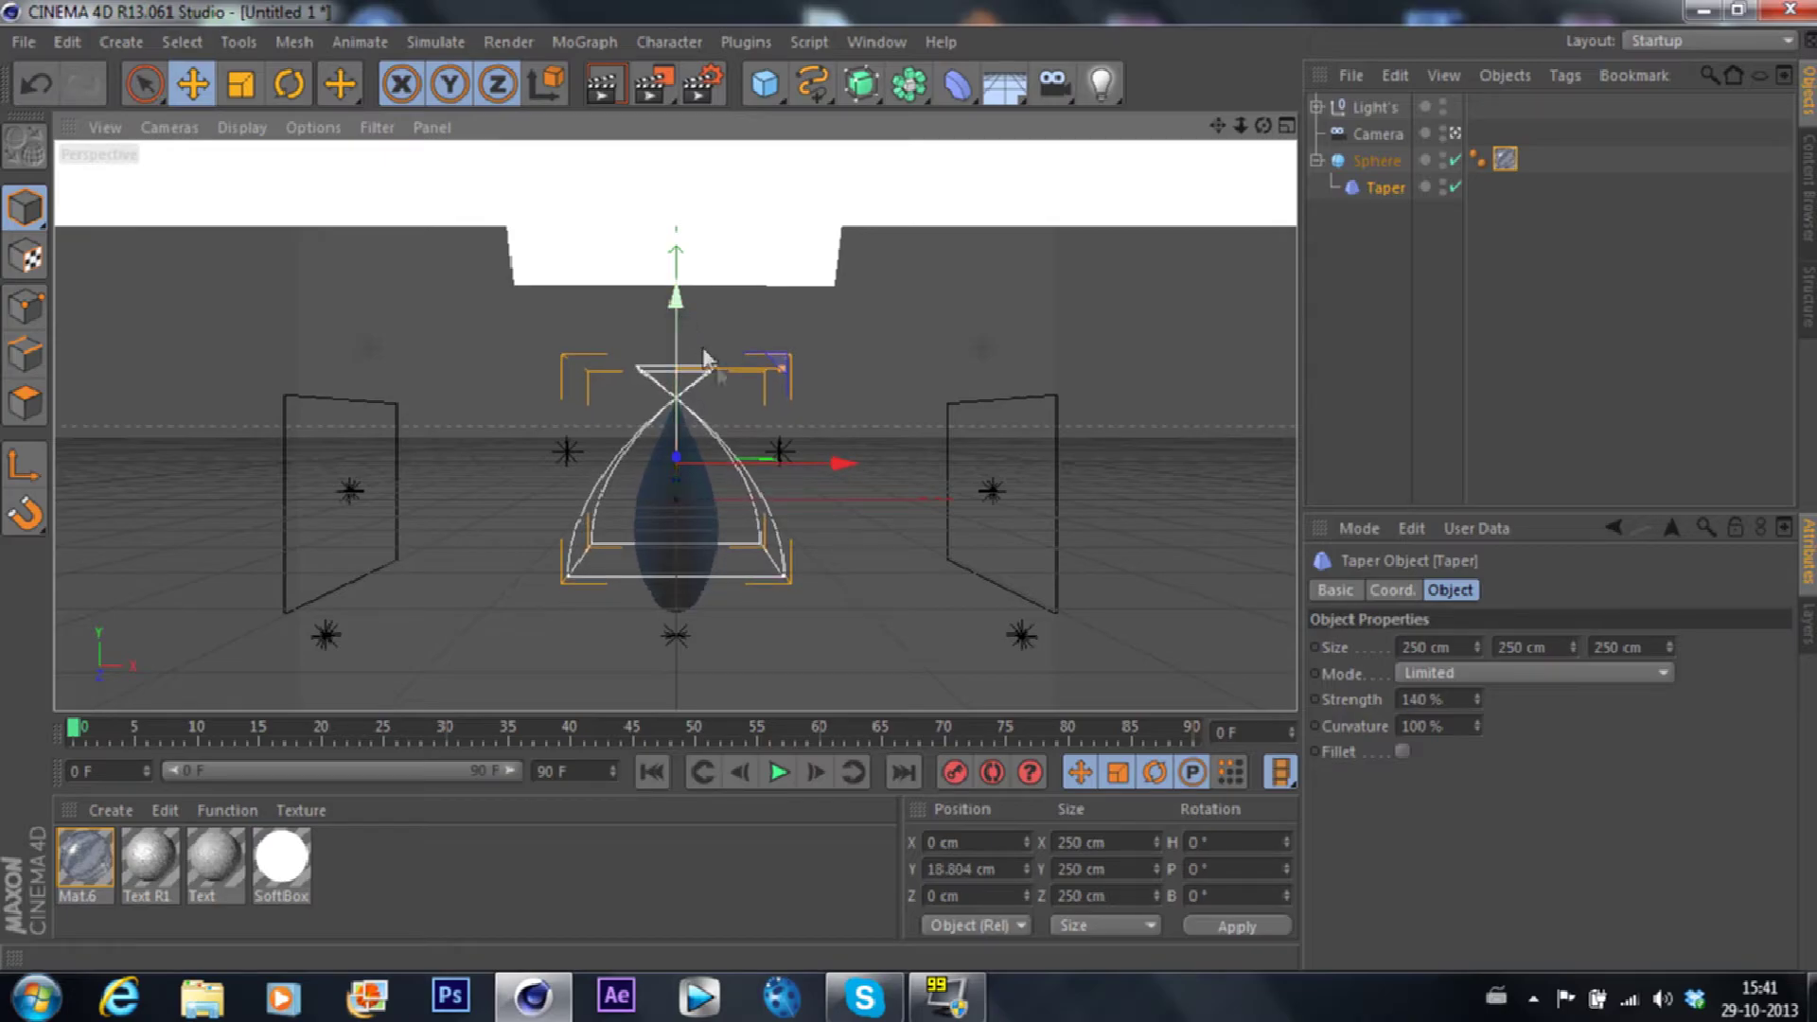
click(1352, 369)
click(621, 88)
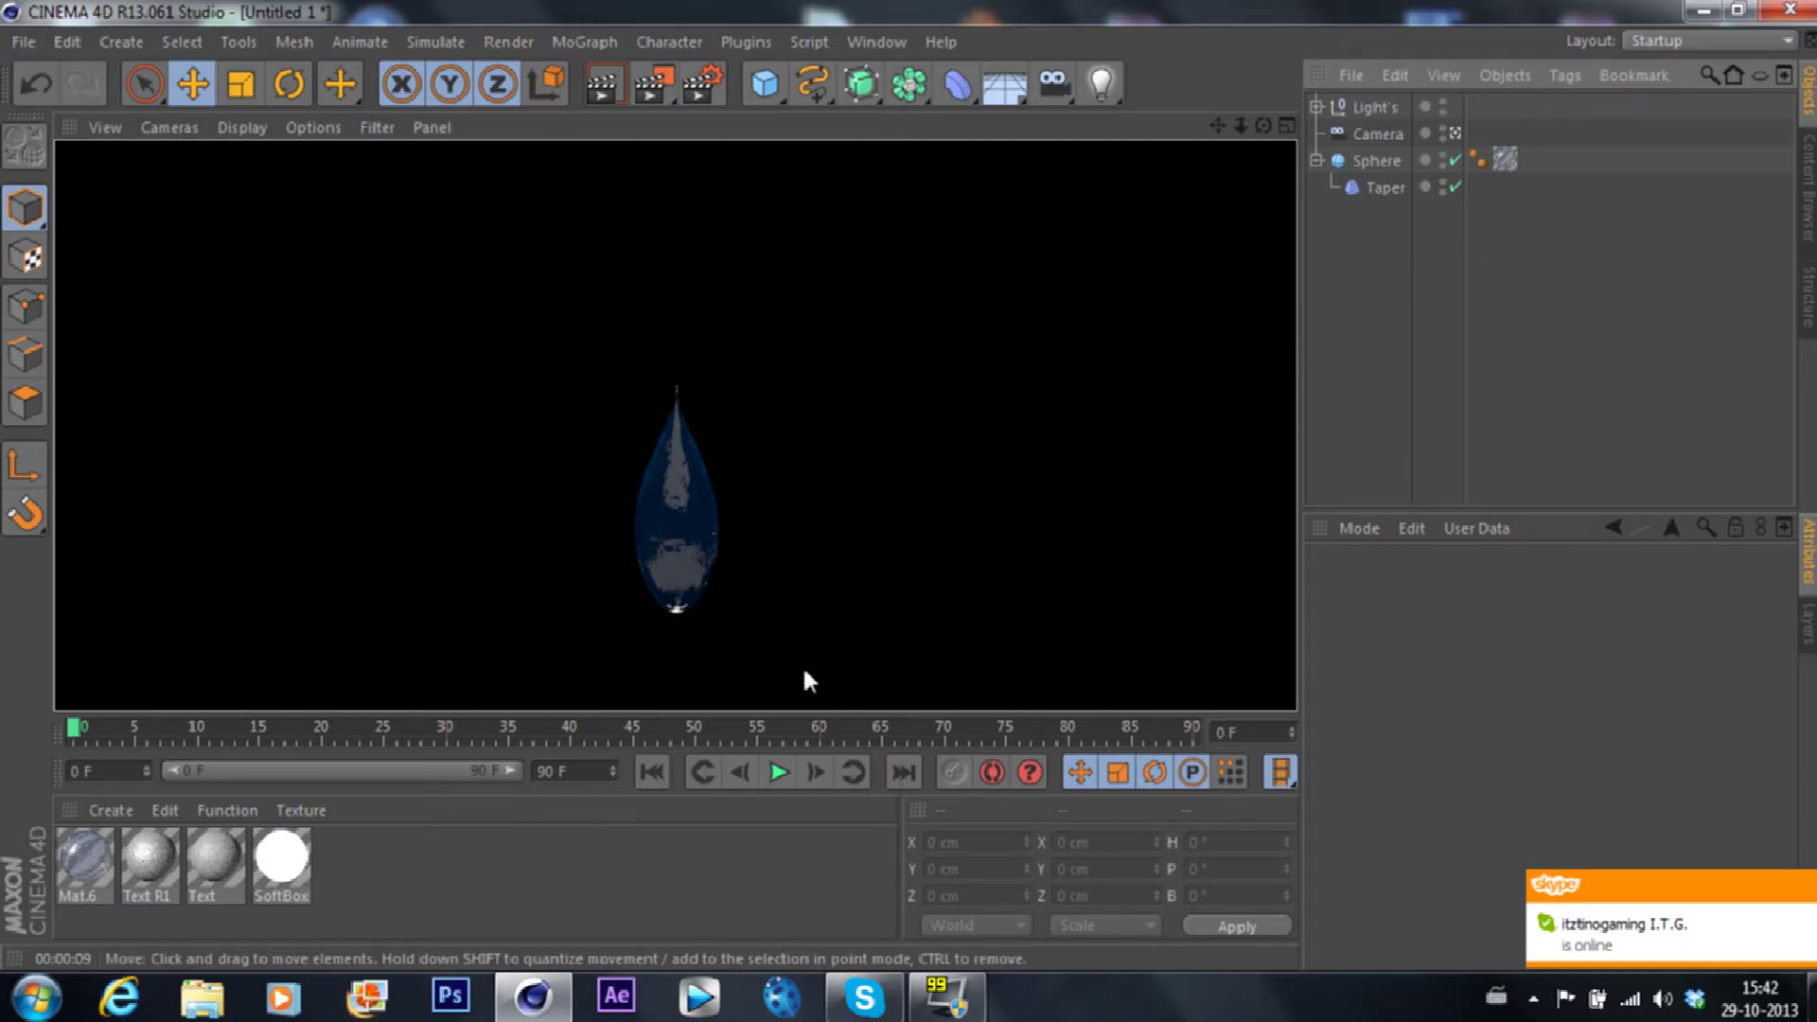
Step: Render the water drop at 800x600 to the Picture Viewer, then minimize the viewer
click(657, 83)
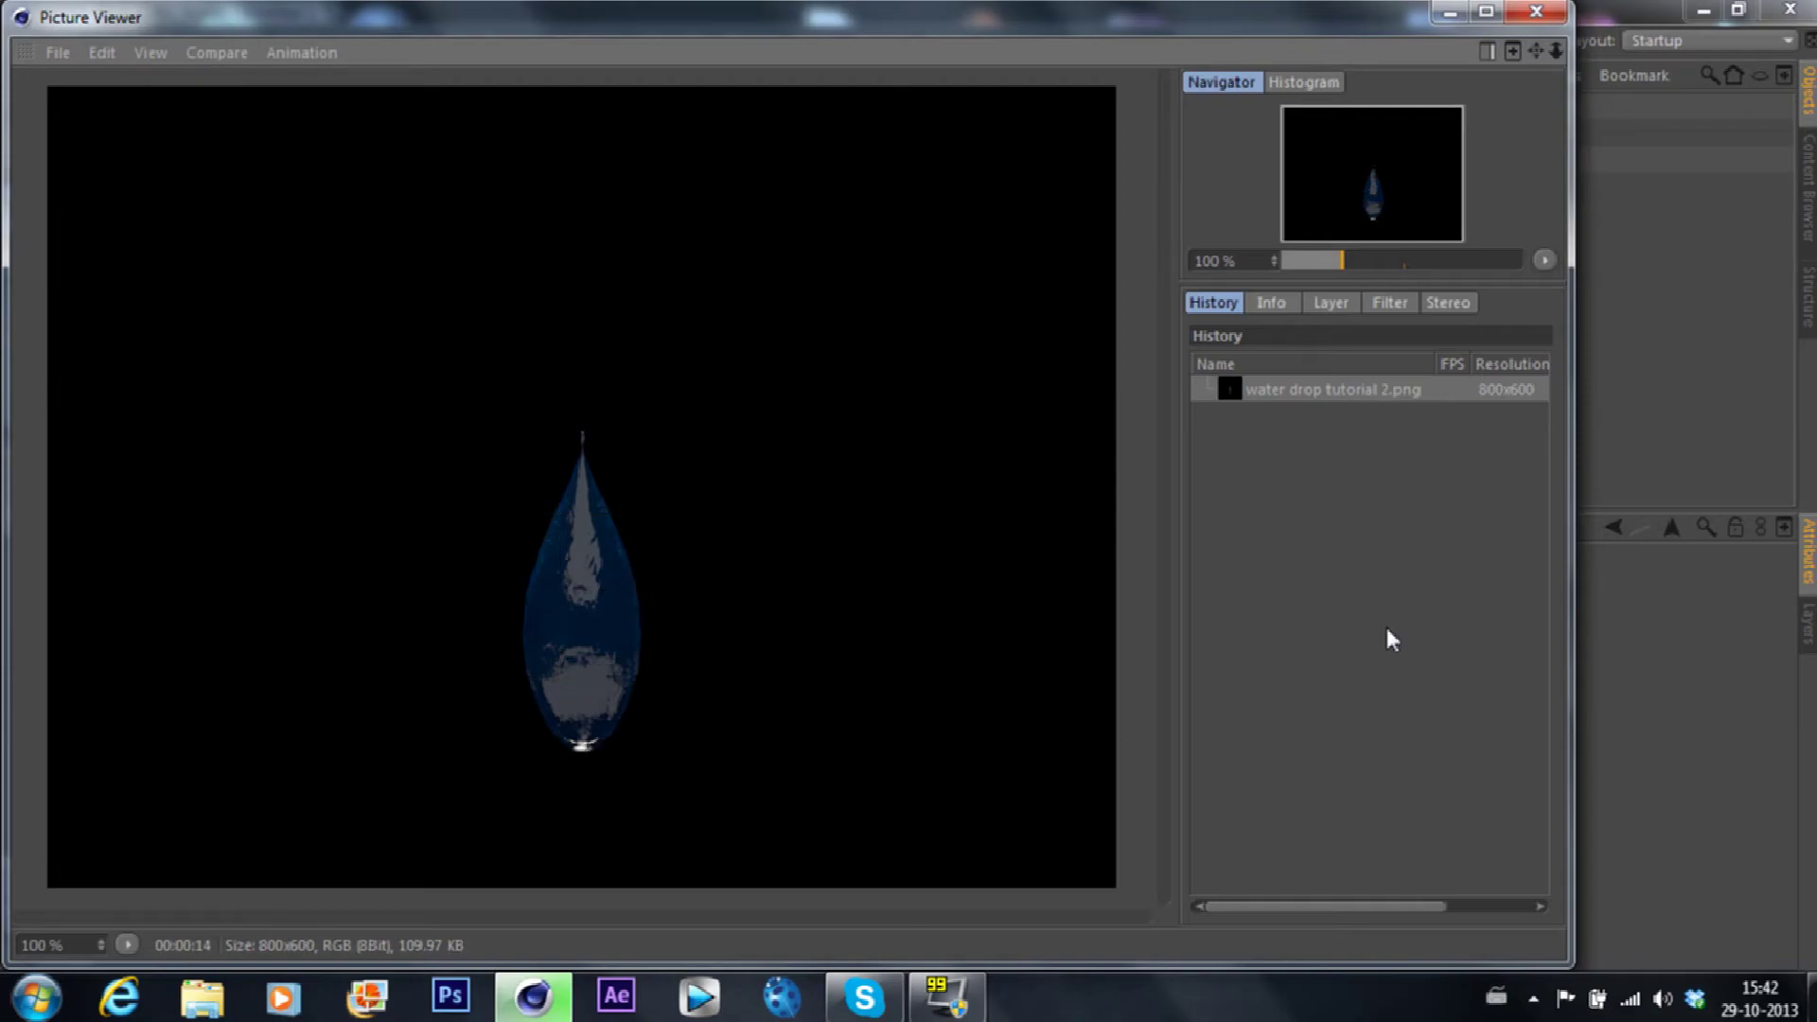
click(1449, 11)
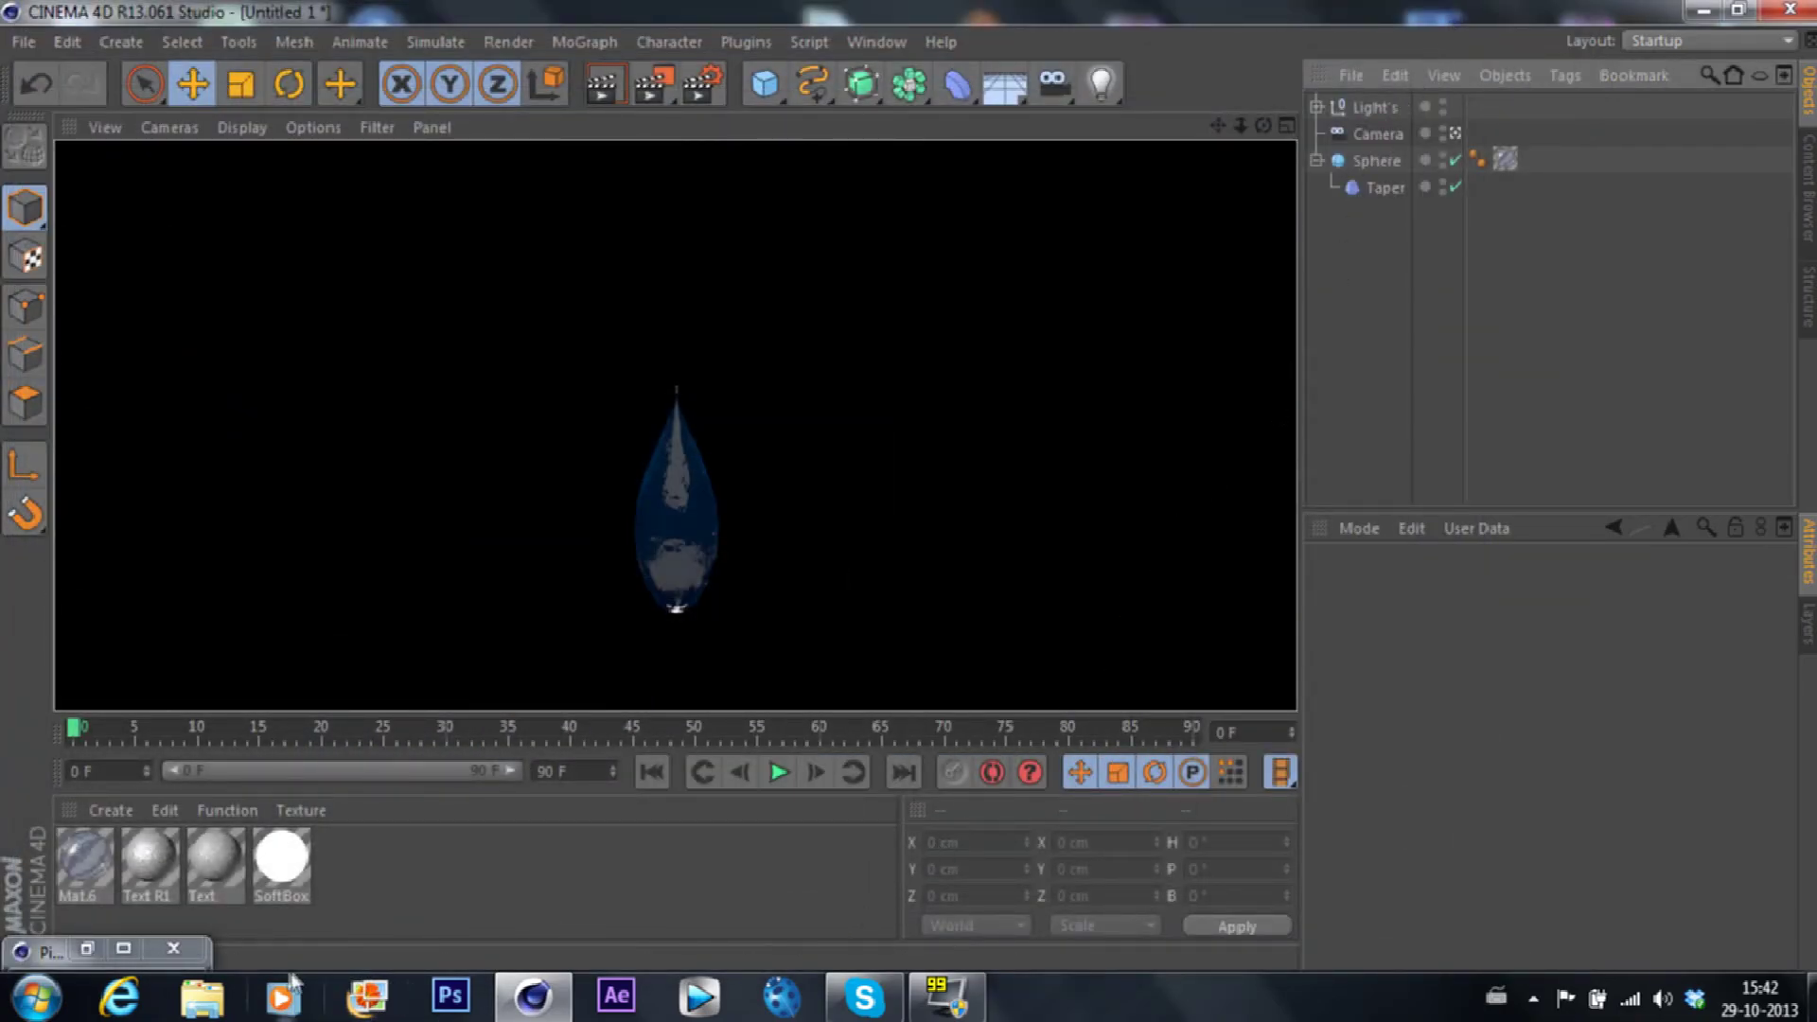
drag(114, 965, 386, 463)
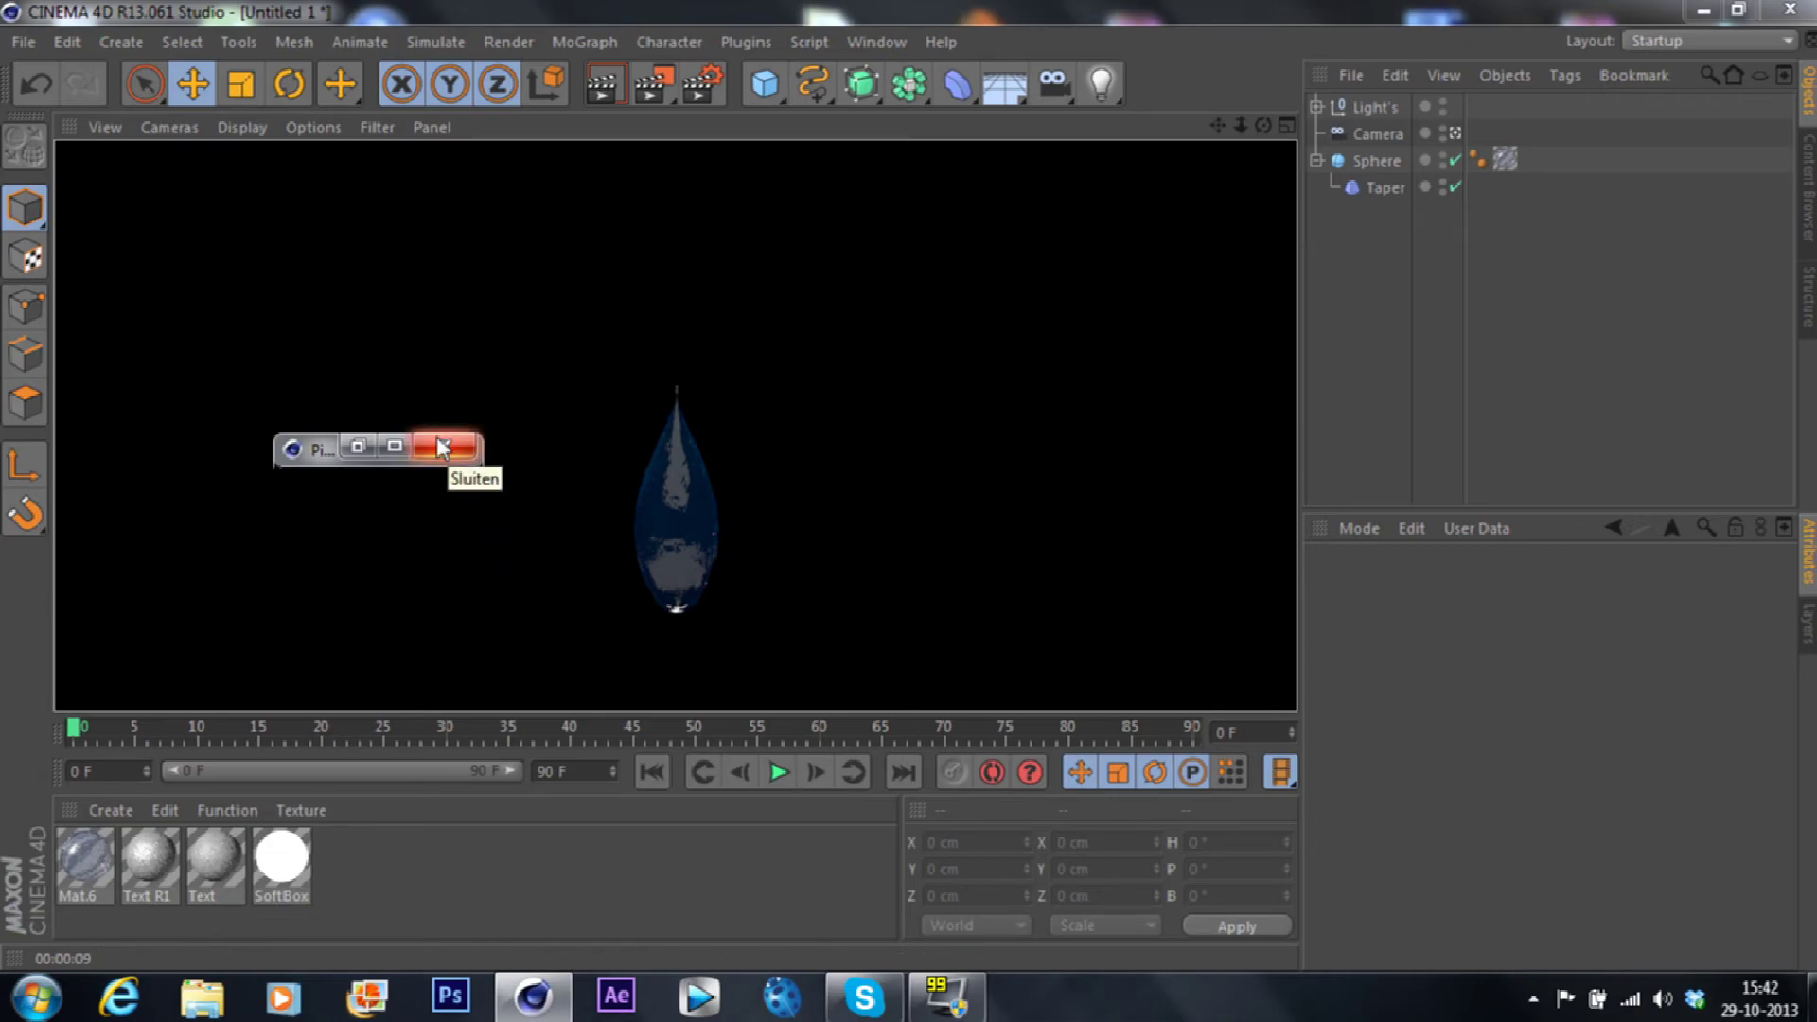
click(394, 449)
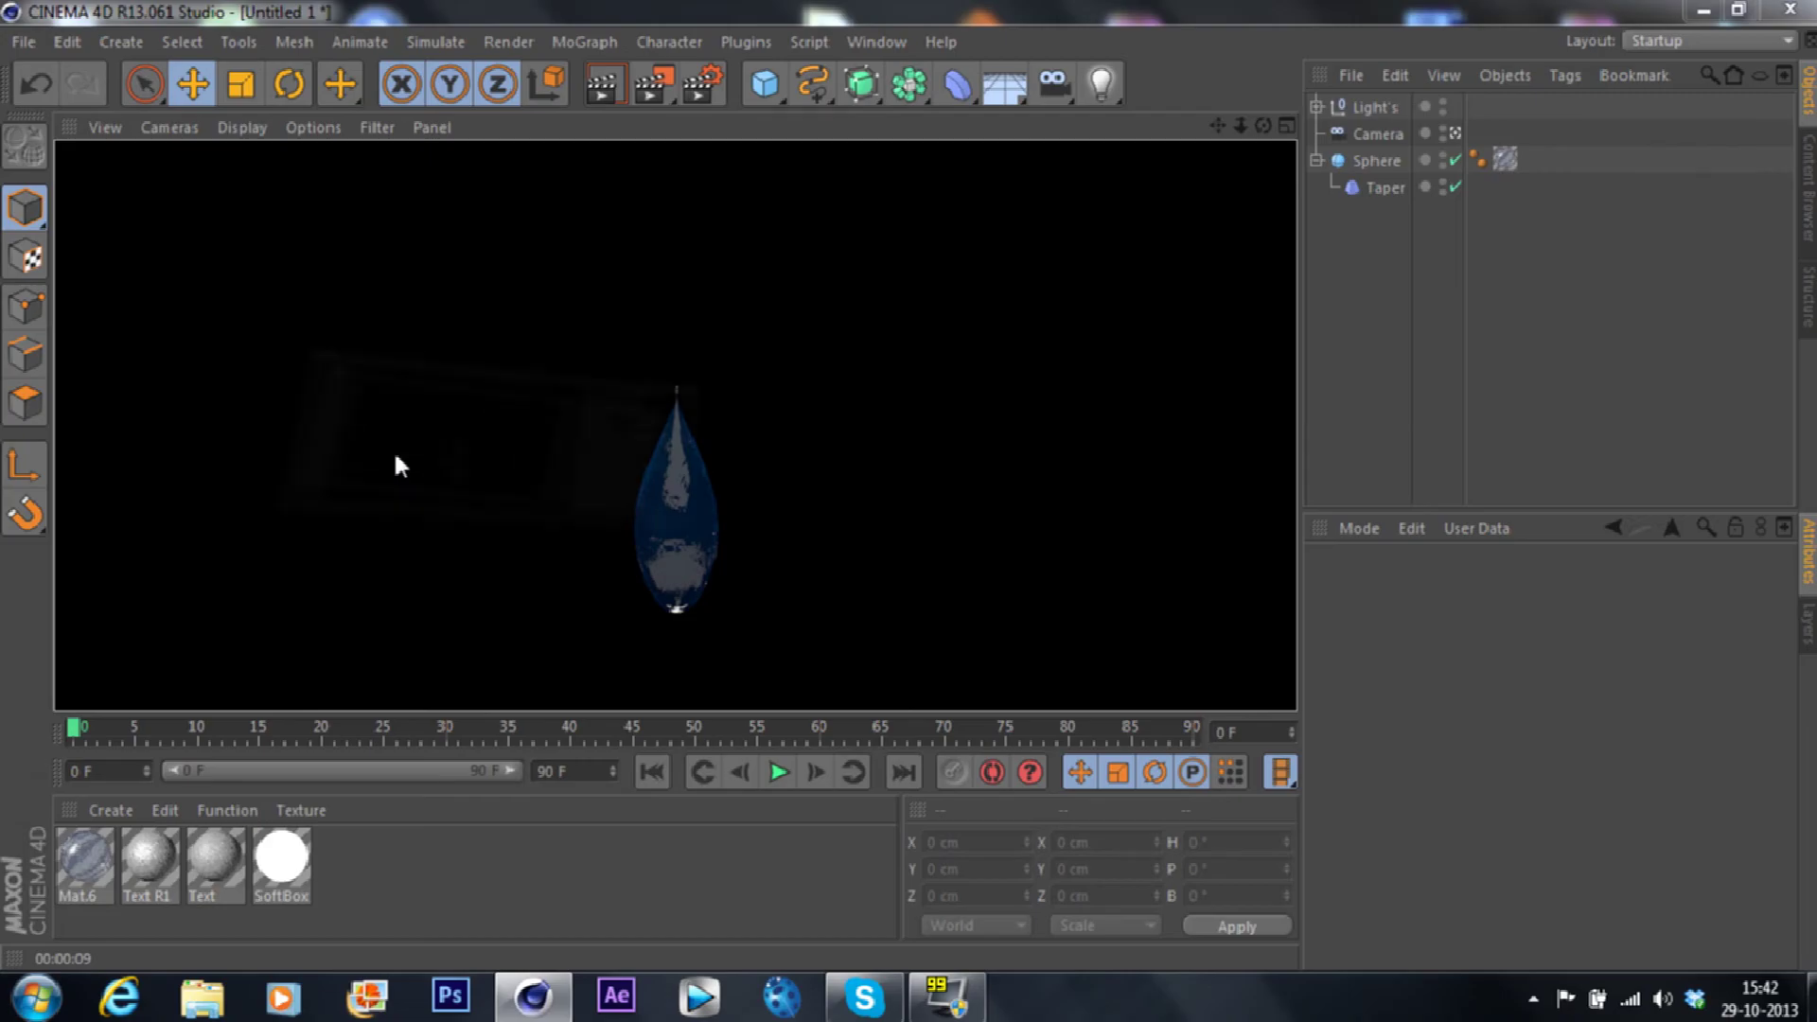
click(1704, 9)
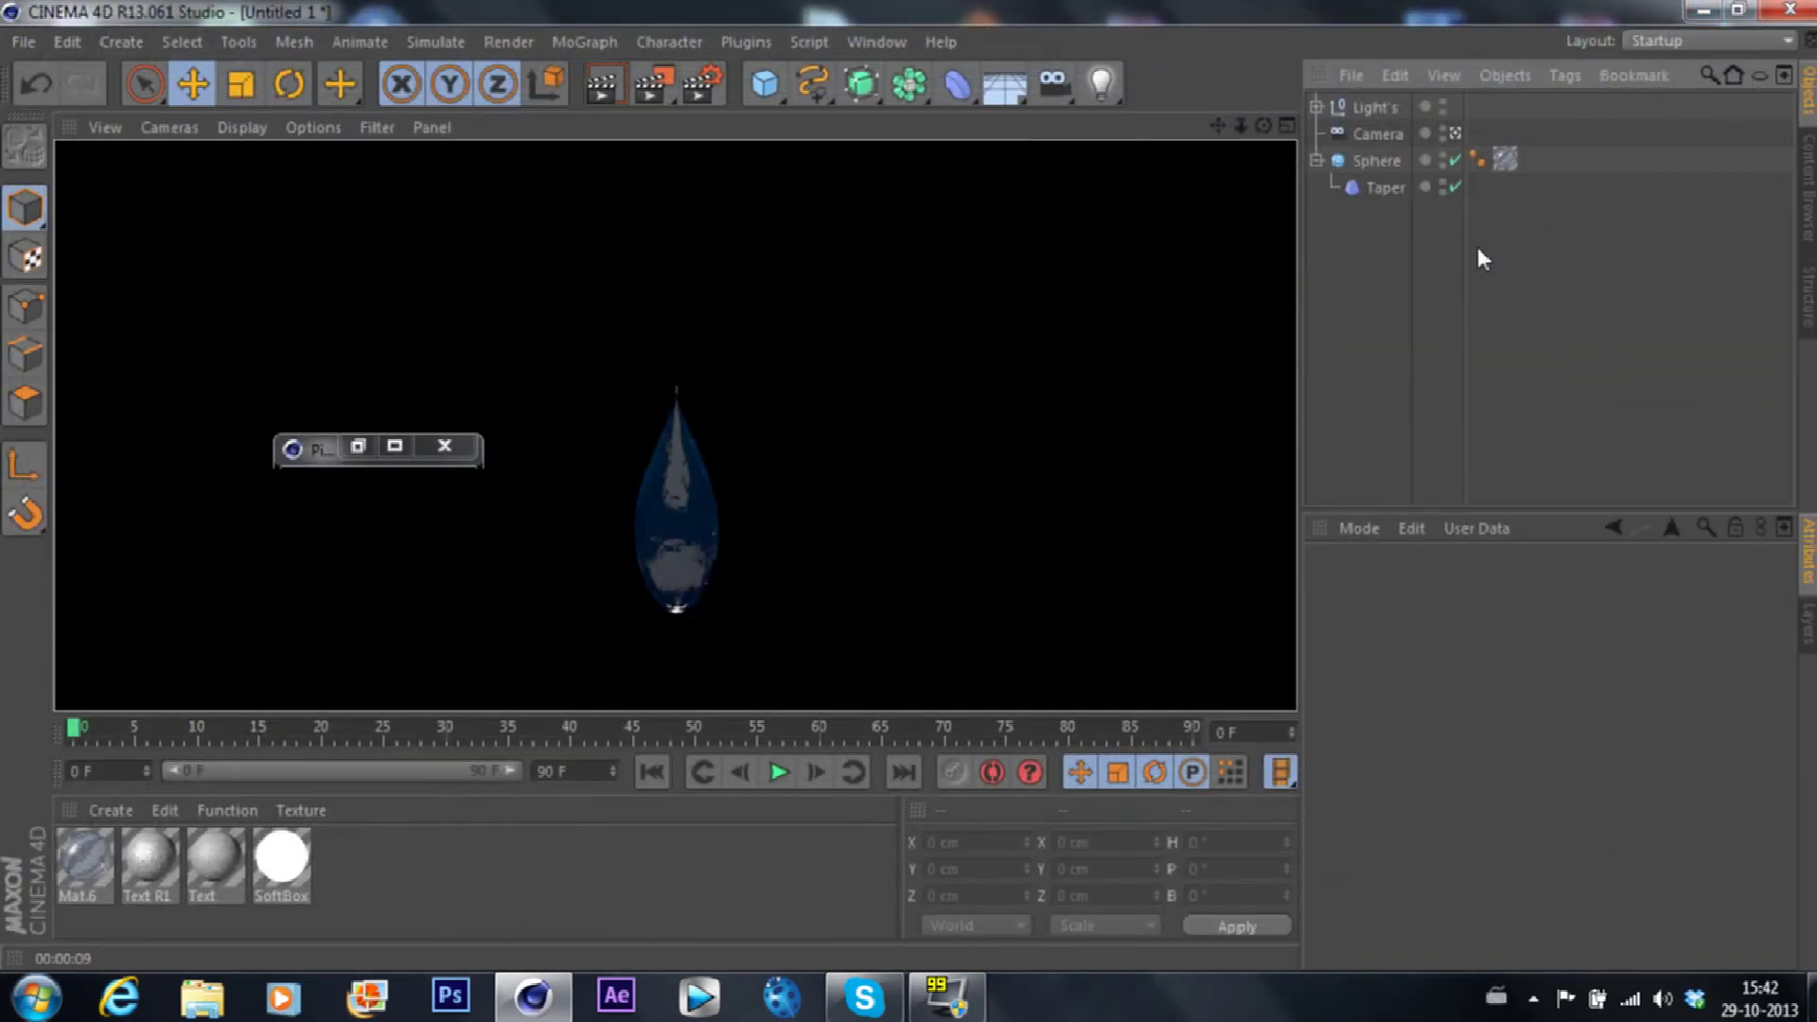